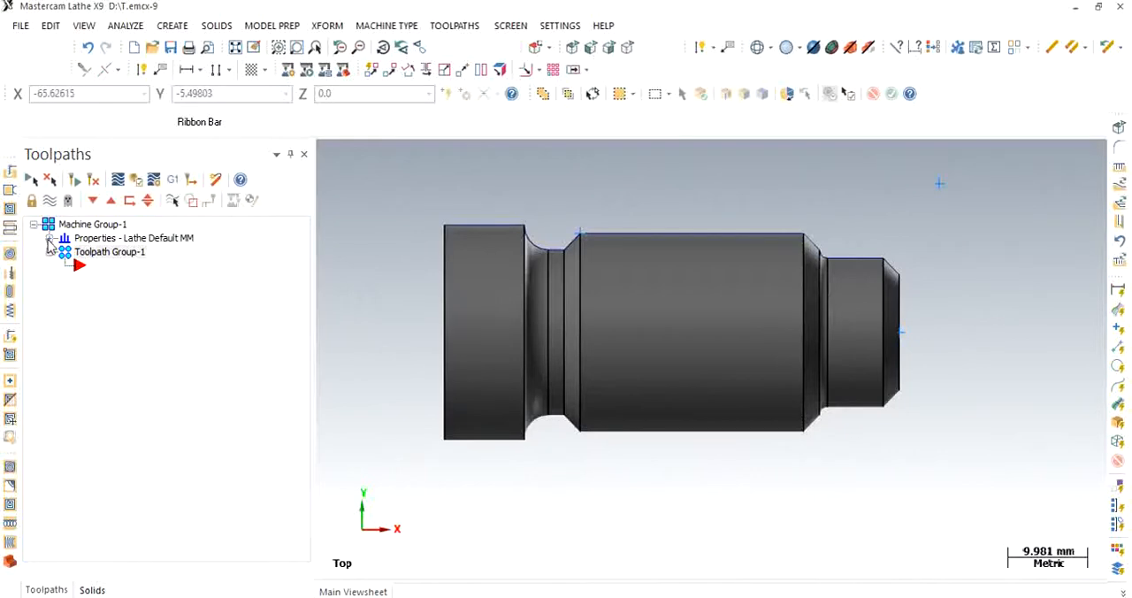
- Open the left spindle stock properties from the machine group's stock setup
left_click(50, 238)
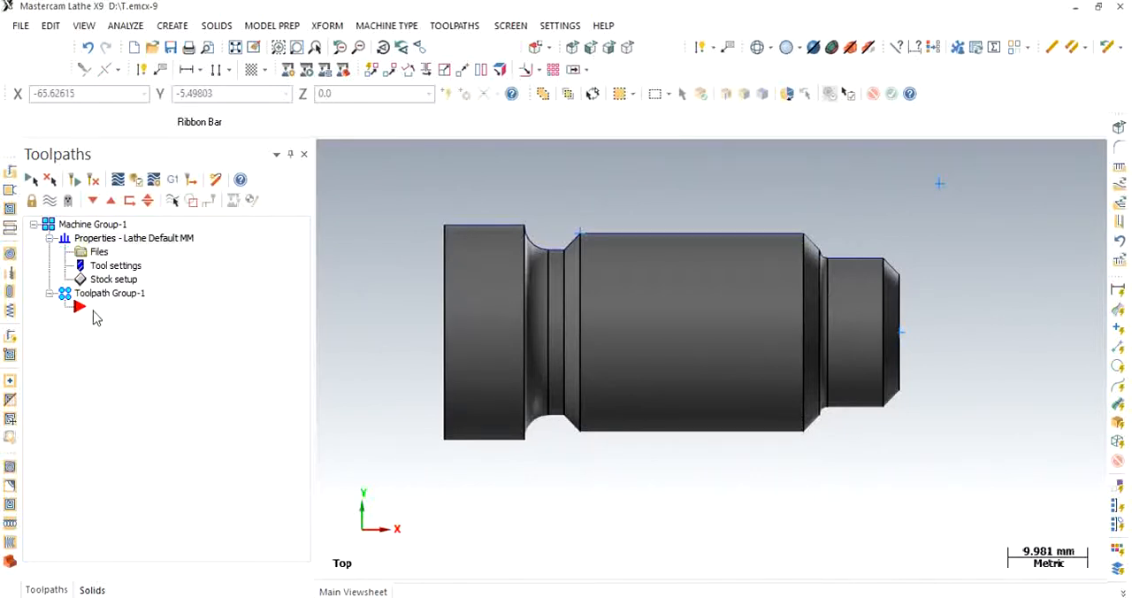
left_click(113, 280)
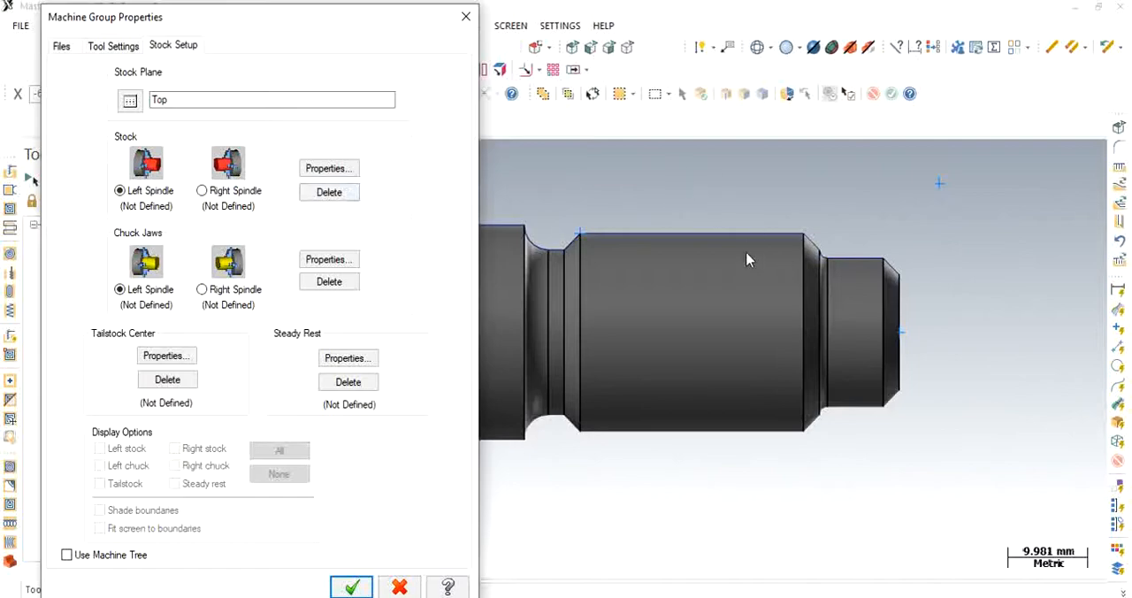
left_click(329, 169)
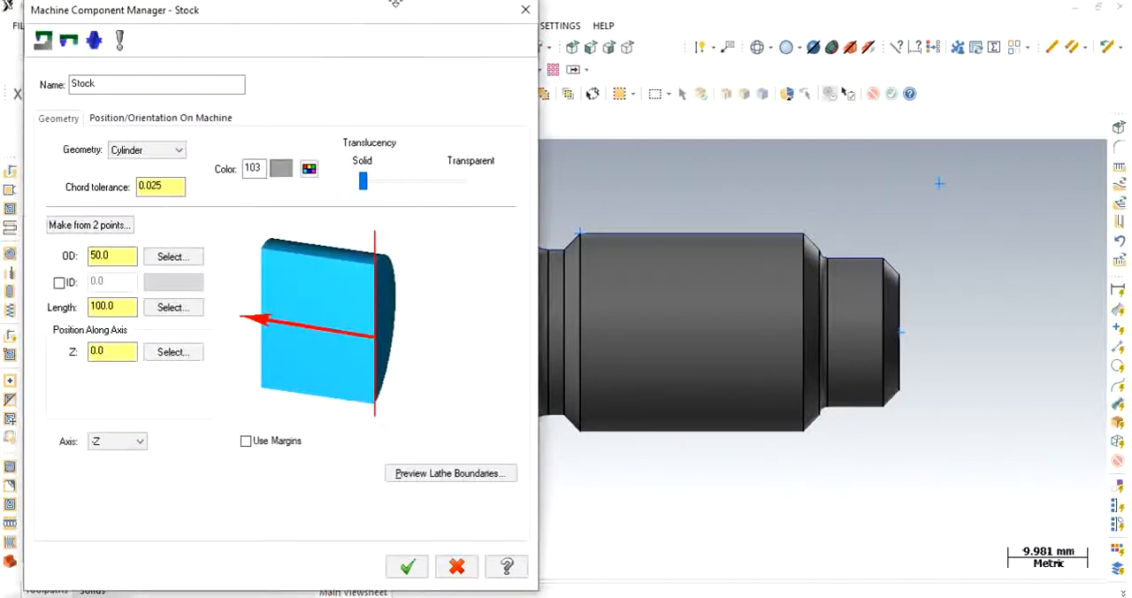
left_click_drag(386, 19, 283, 55)
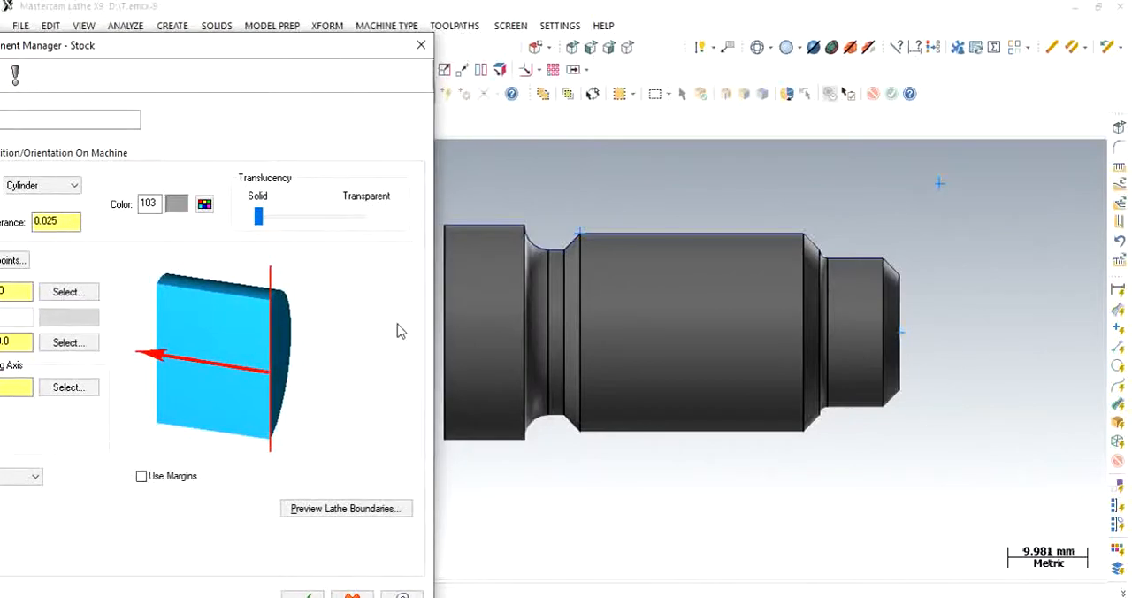
left_click_drag(305, 60, 473, 25)
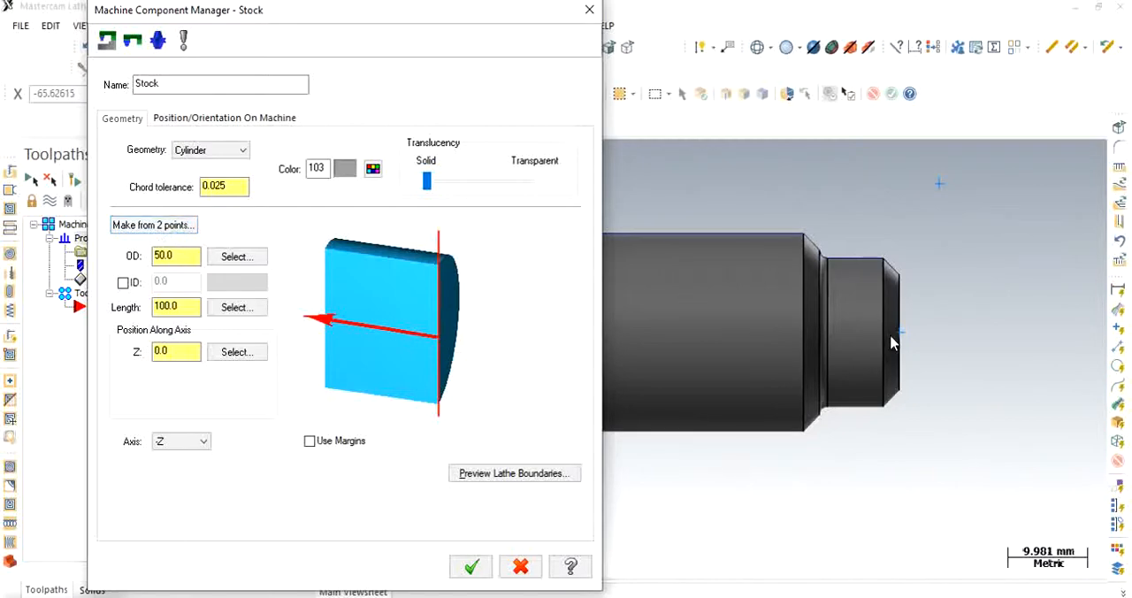
- Set the stock cylinder's outer diameter to 100 mm
left_click_drag(183, 257, 141, 254)
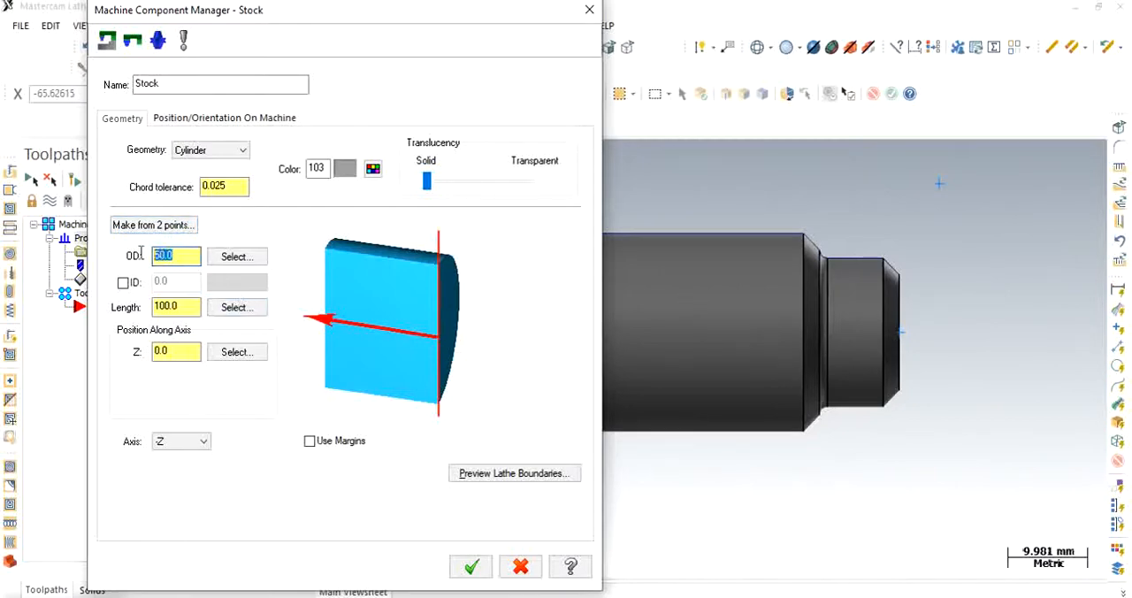
type("100")
- Define the stock cylinder from two points: the small end face's centre and the large end's upper outer corner
left_click(150, 226)
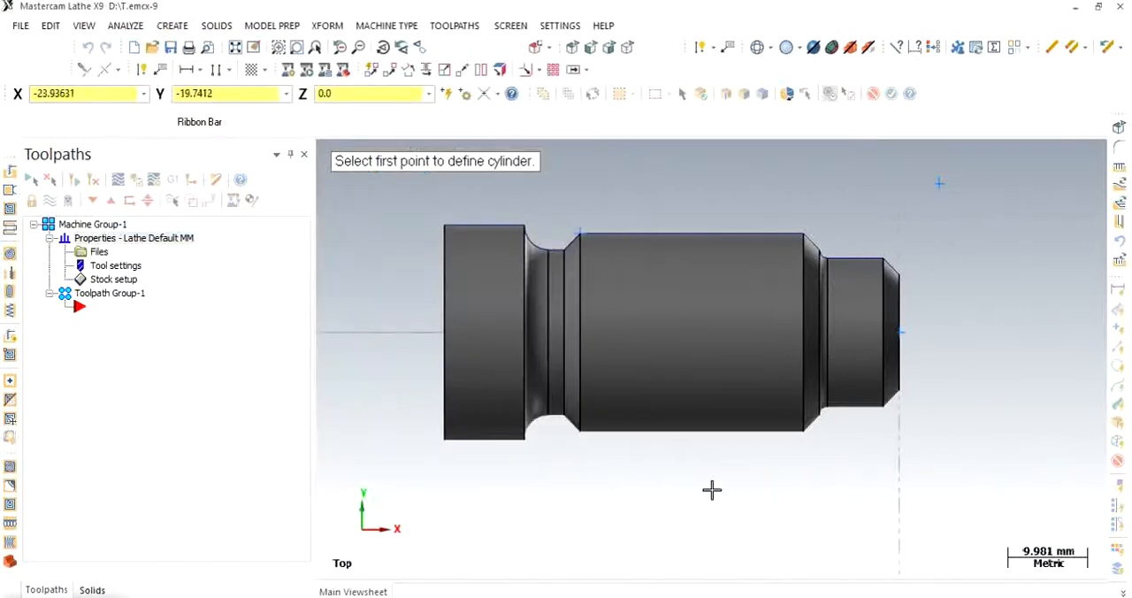
left_click(899, 333)
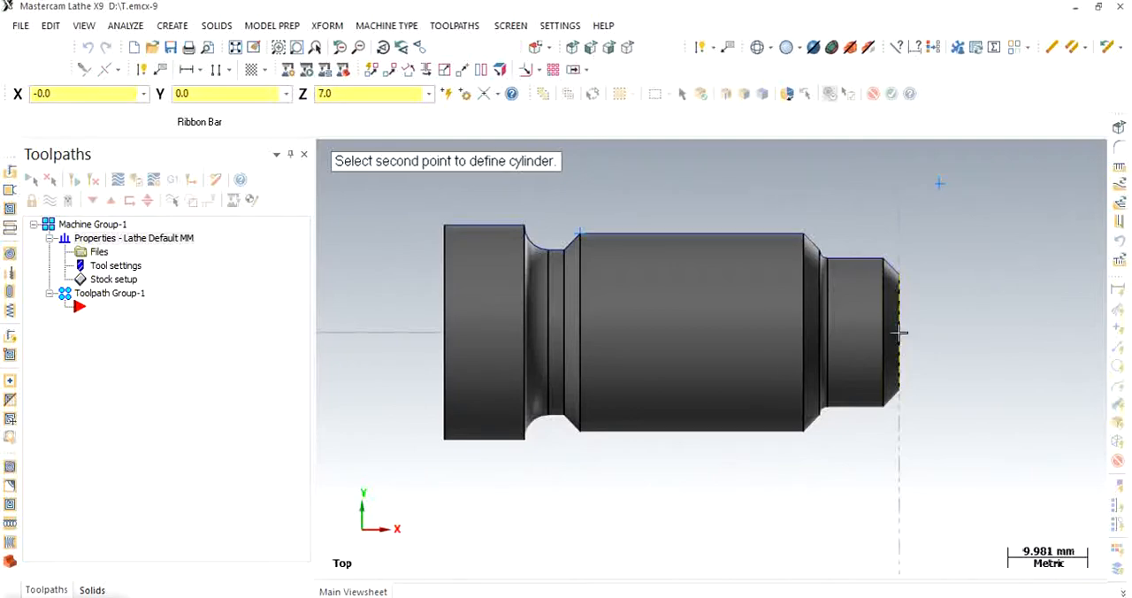
left_click(445, 227)
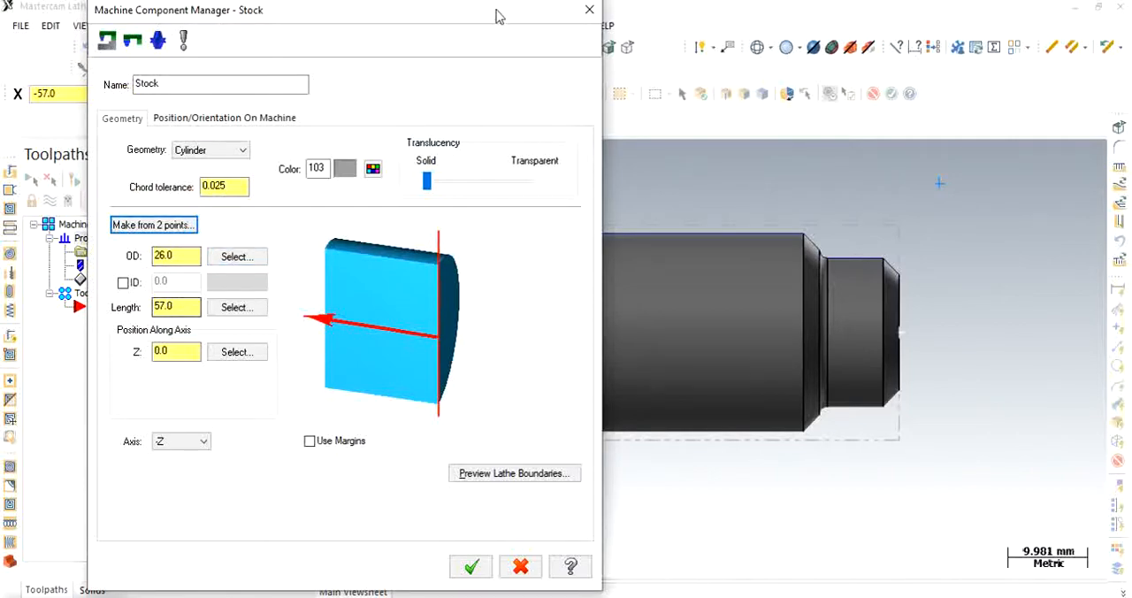
left_click_drag(497, 17, 327, 139)
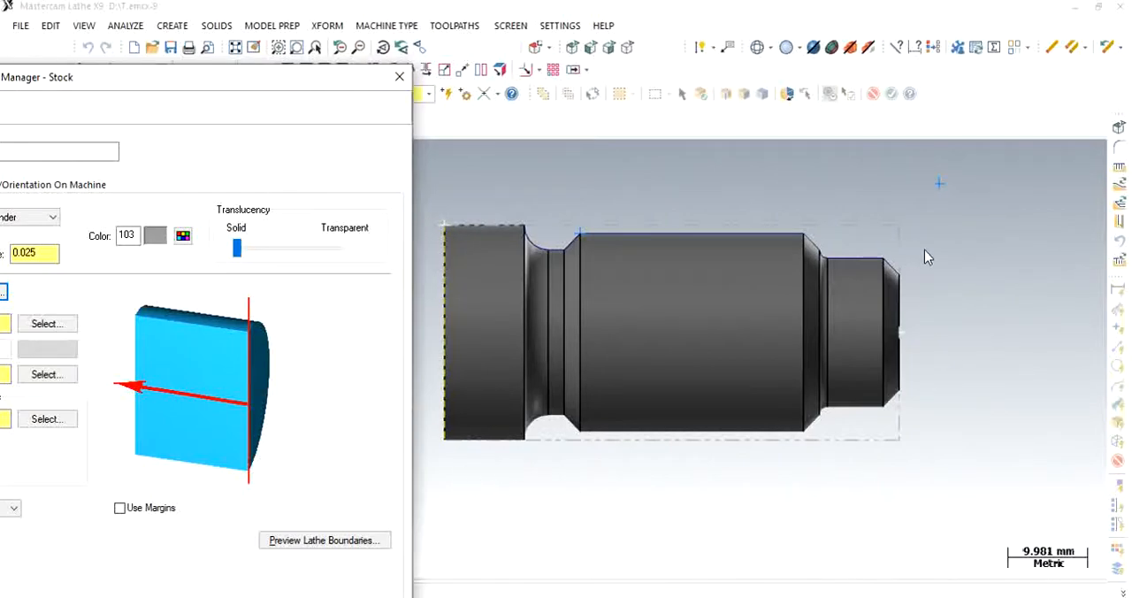
left_click_drag(272, 75, 472, 19)
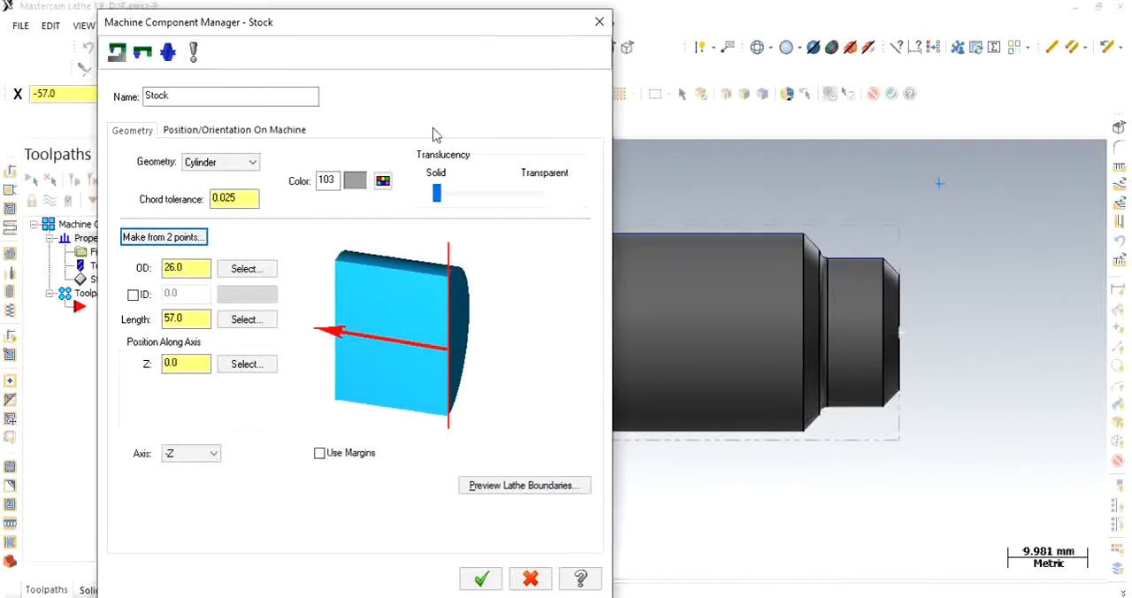
- Enable stock margins and set the OD margin to 5 mm, right margin to 5 mm and left margin to 10 mm
left_click(319, 453)
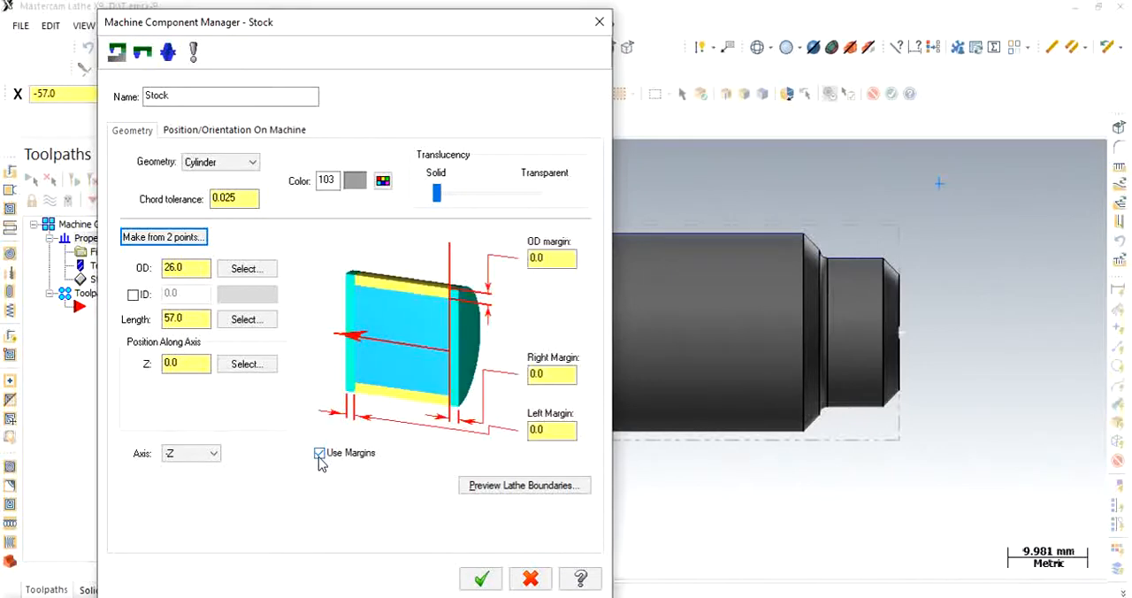
left_click(544, 258)
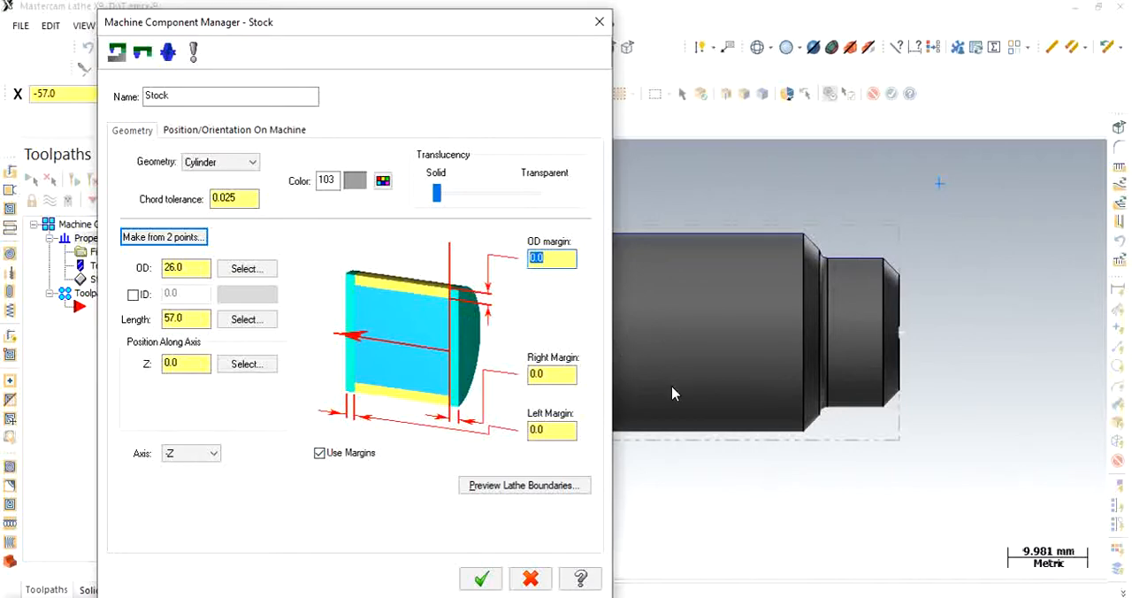
type("5")
key("Tab")
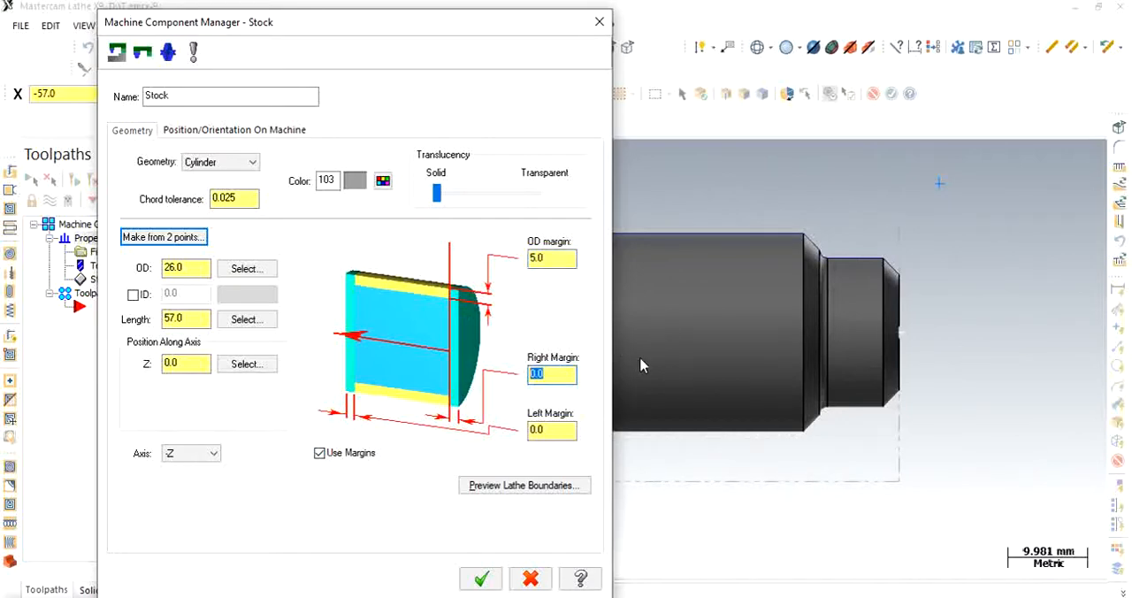
type("5")
key("Tab")
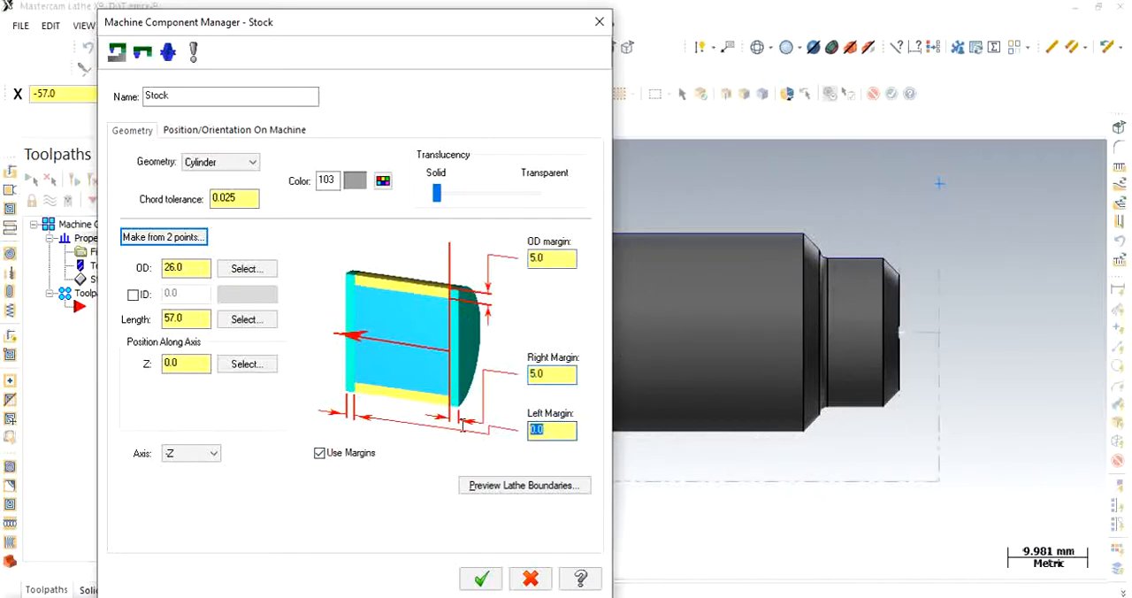
type("10")
- Preview the lathe boundaries around the part and accept the stock definition
left_click(494, 489)
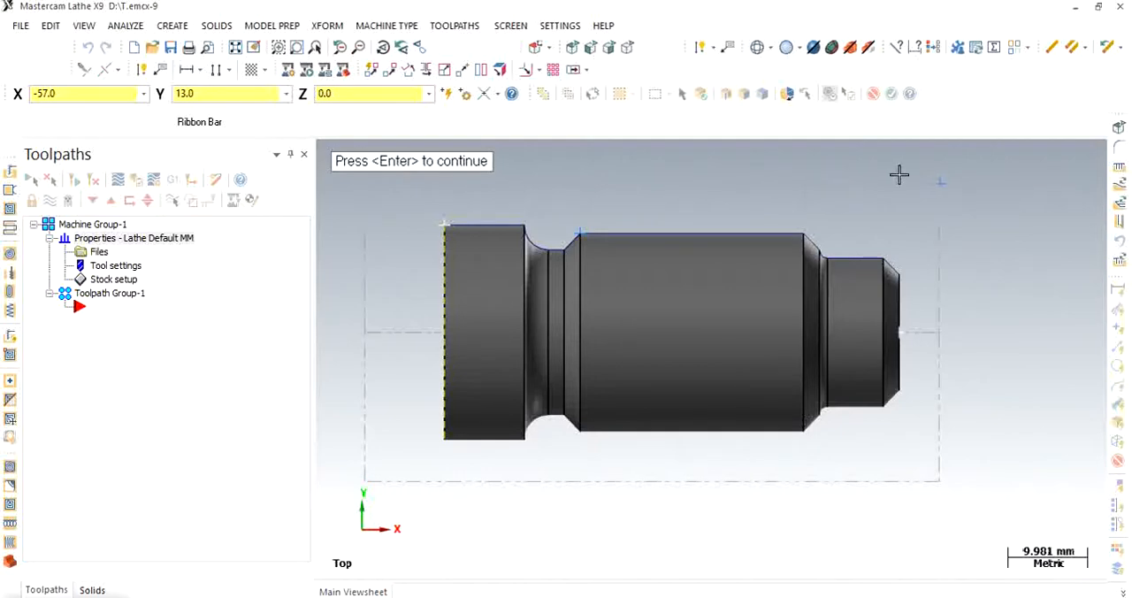
scroll(912, 336, "down", 2)
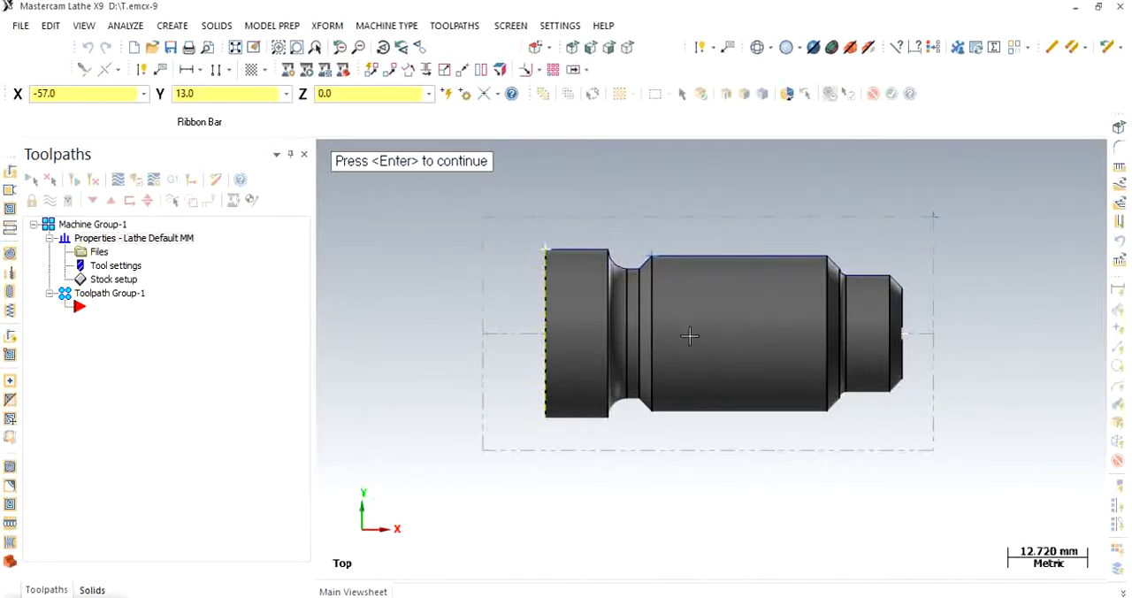
key("Return")
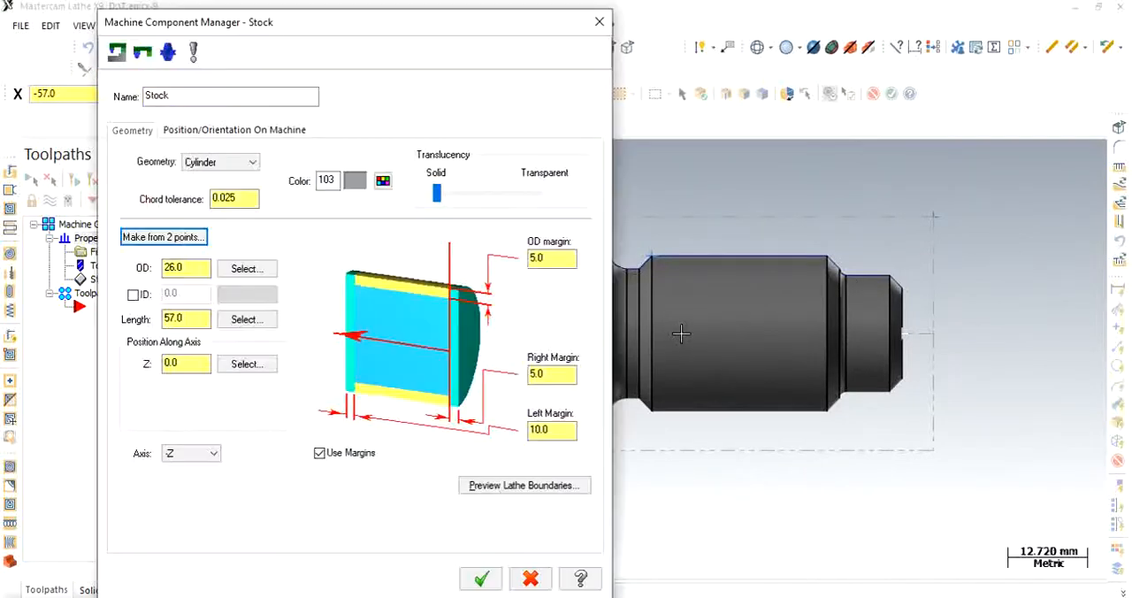
left_click(475, 583)
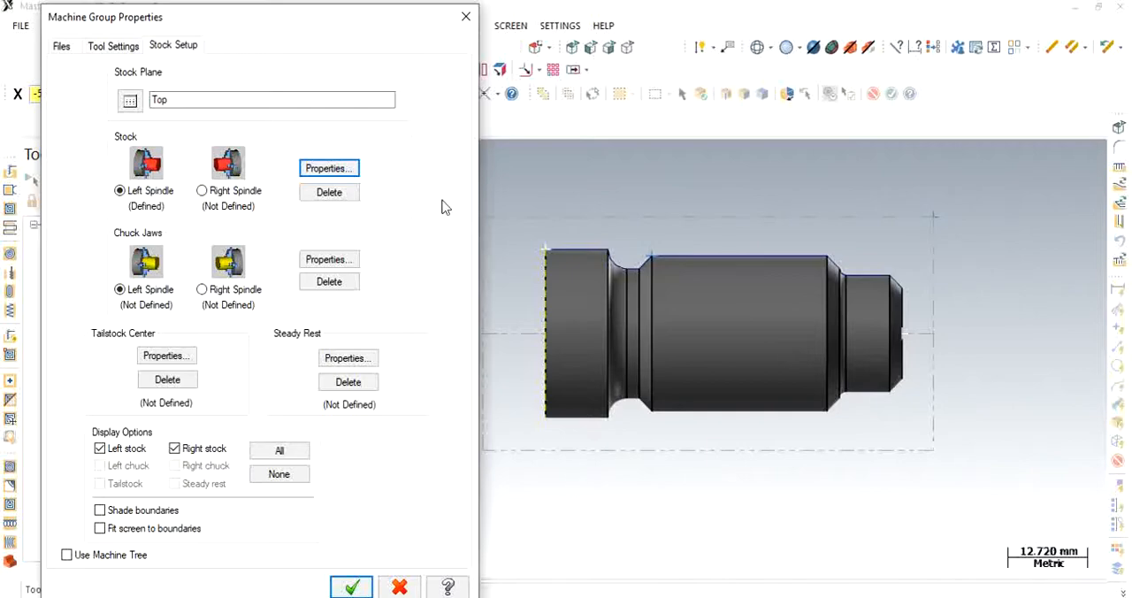
- Define the left spindle chuck jaws with OD #1 clamping, positioned from stock with a 3 mm grip length, and accept the stock setup
left_click(329, 259)
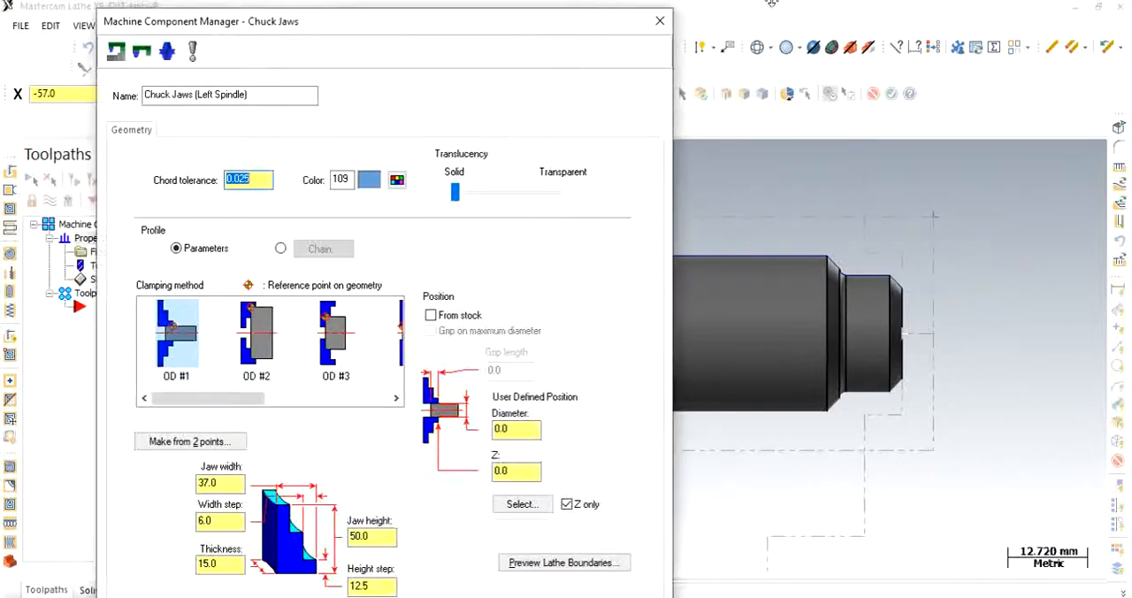
left_click(177, 355)
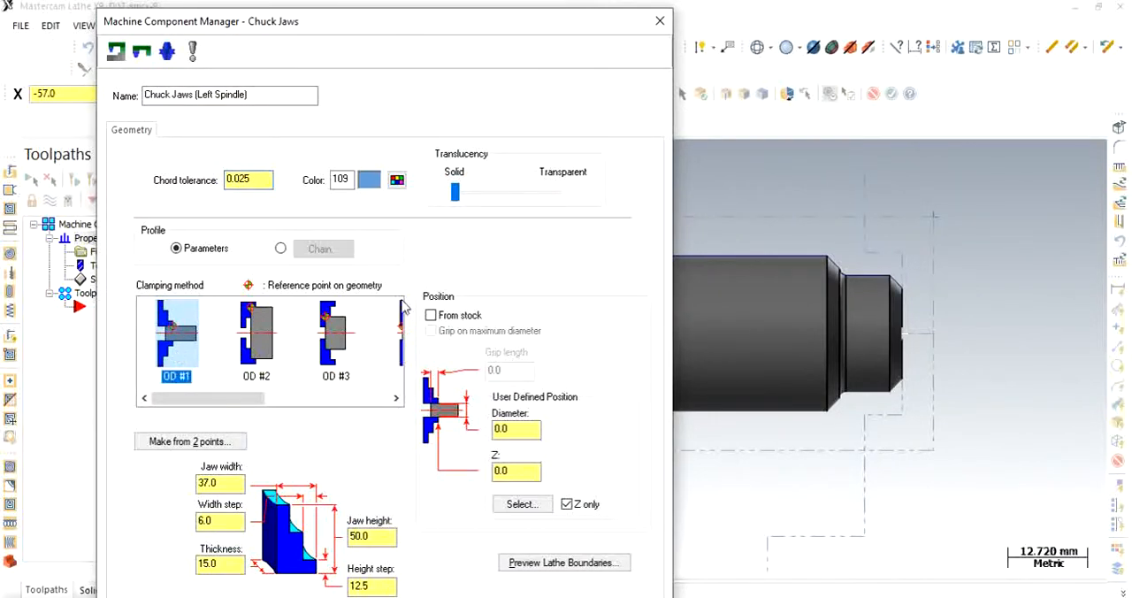
left_click(431, 315)
left_click(509, 370)
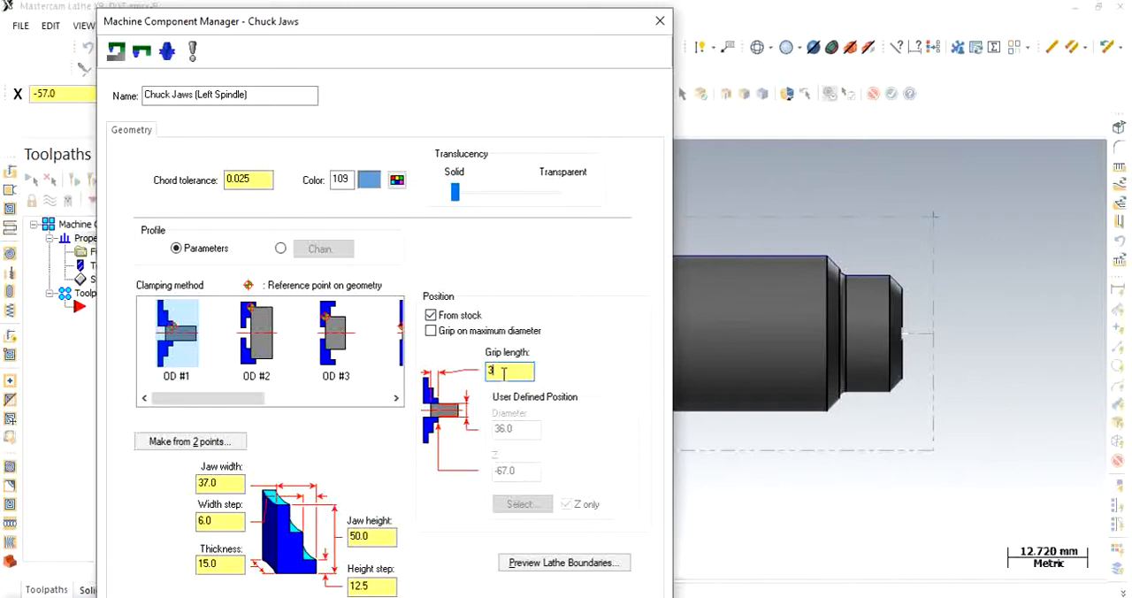
left_click_drag(513, 30, 518, 9)
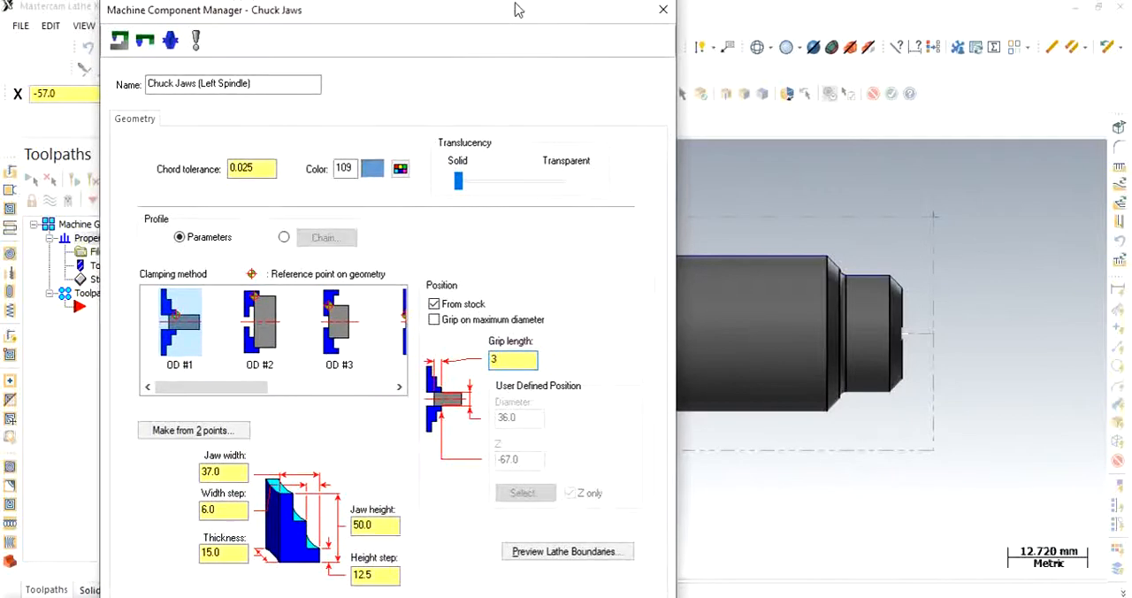
key("Return")
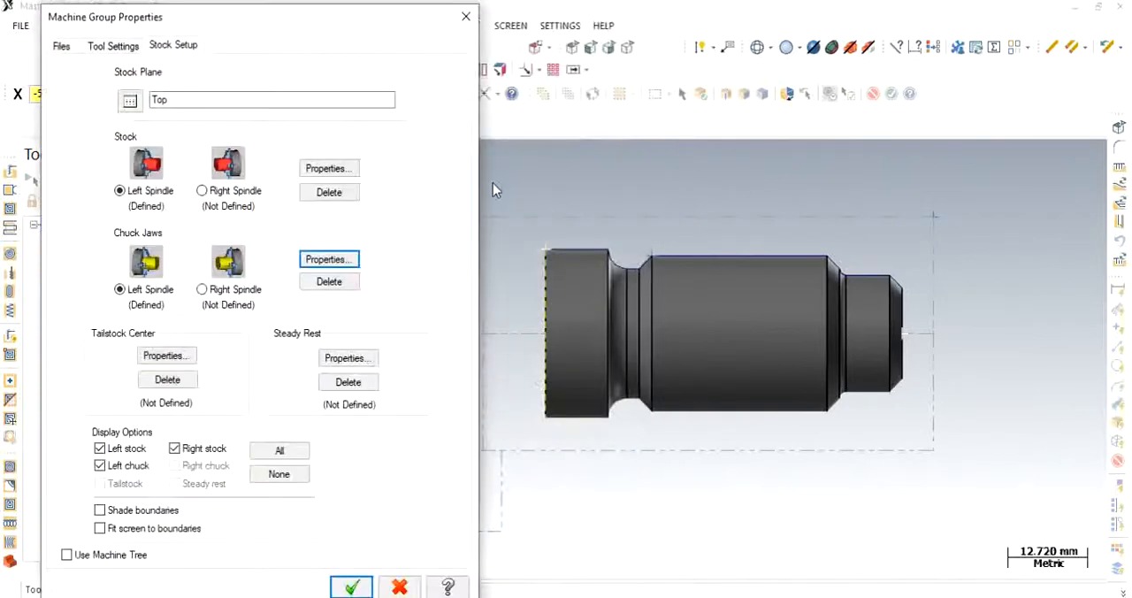
left_click(351, 587)
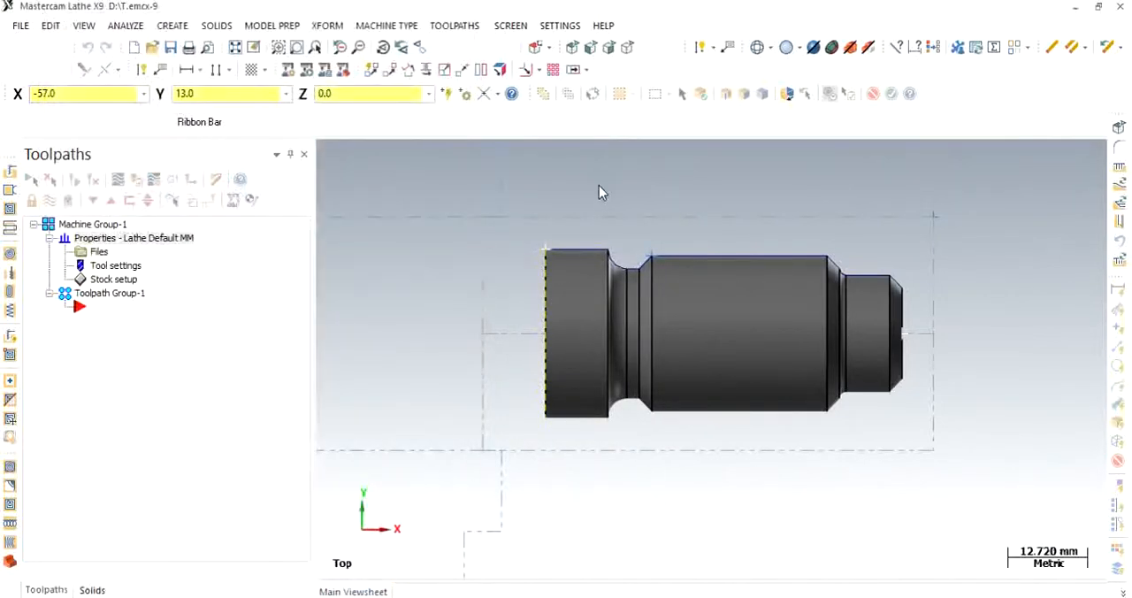
- Examine the stock and chuck jaw boundaries around the part in the top view
scroll(598, 191, "down", 5)
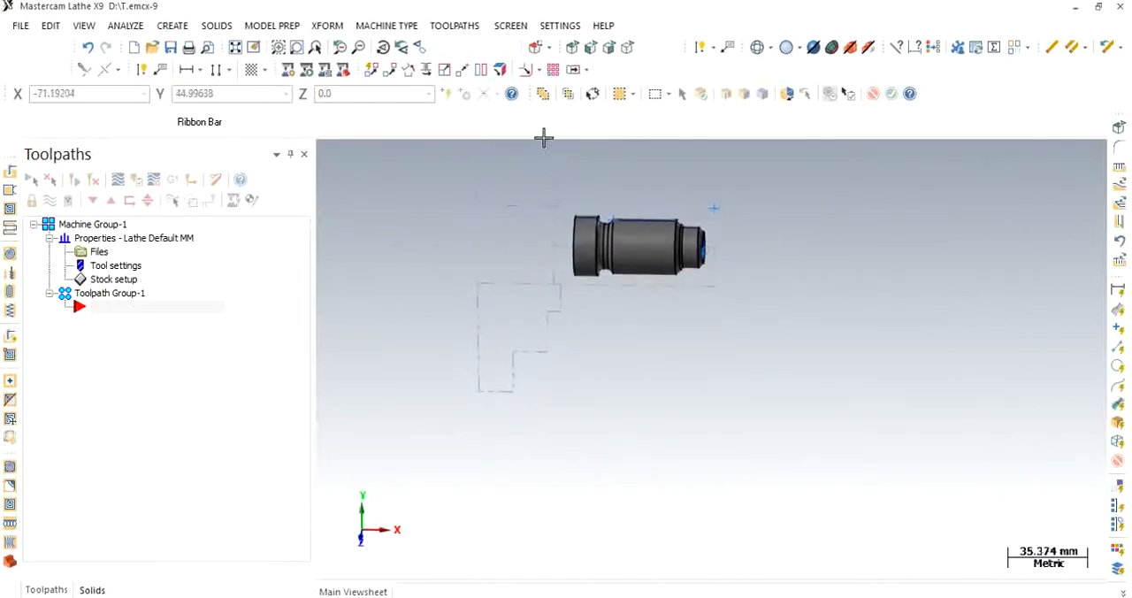
left_click(572, 47)
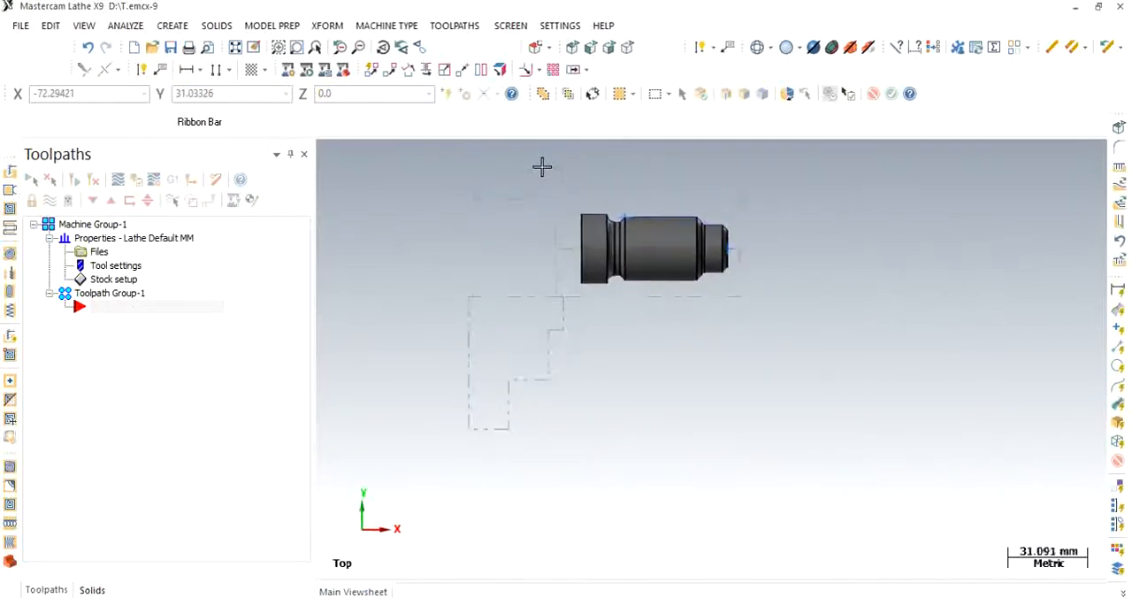
scroll(540, 166, "up", 4)
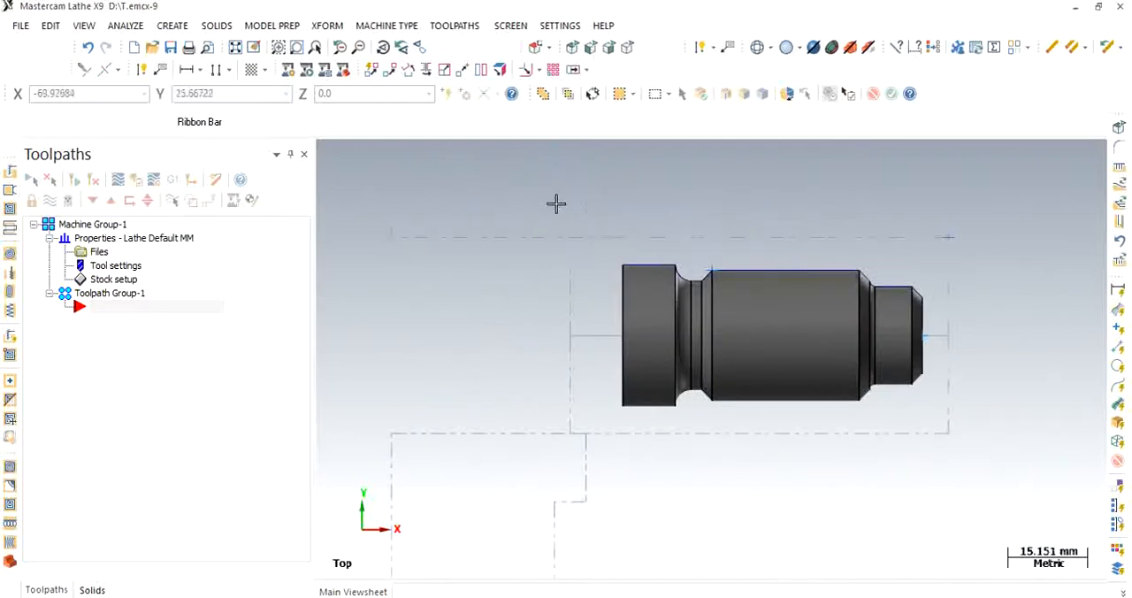
scroll(585, 249, "up", 4)
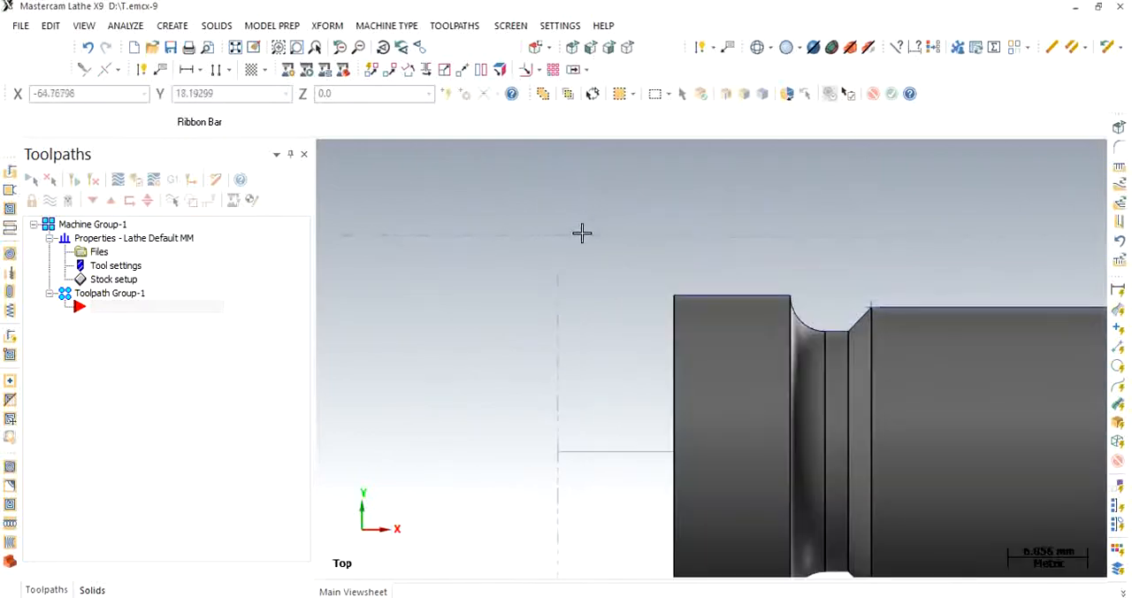
scroll(646, 233, "down", 4)
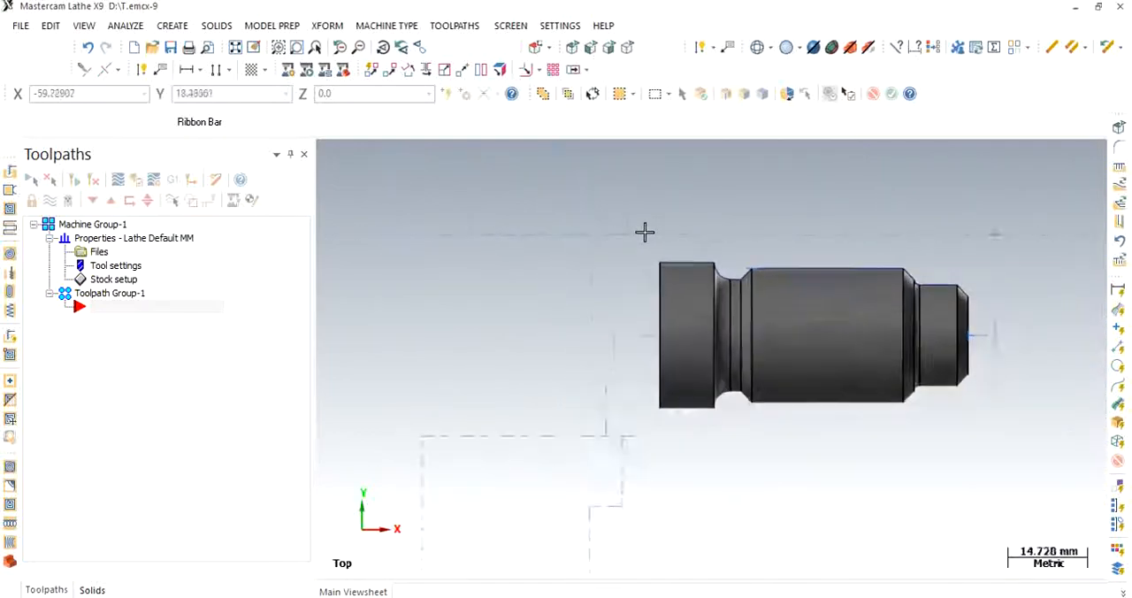
scroll(645, 232, "up", 2)
scroll(973, 209, "up", 2)
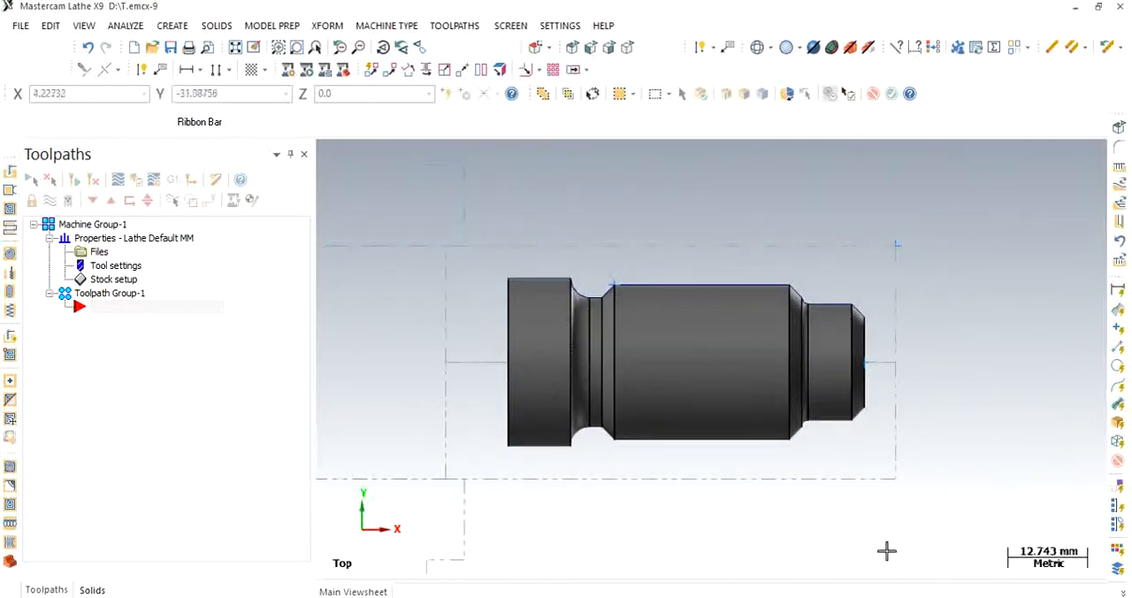
- Start a Face toolpath under the NC name Facing and choose the T3131 R0.8 rough face right 80-degree tool
left_click(435, 28)
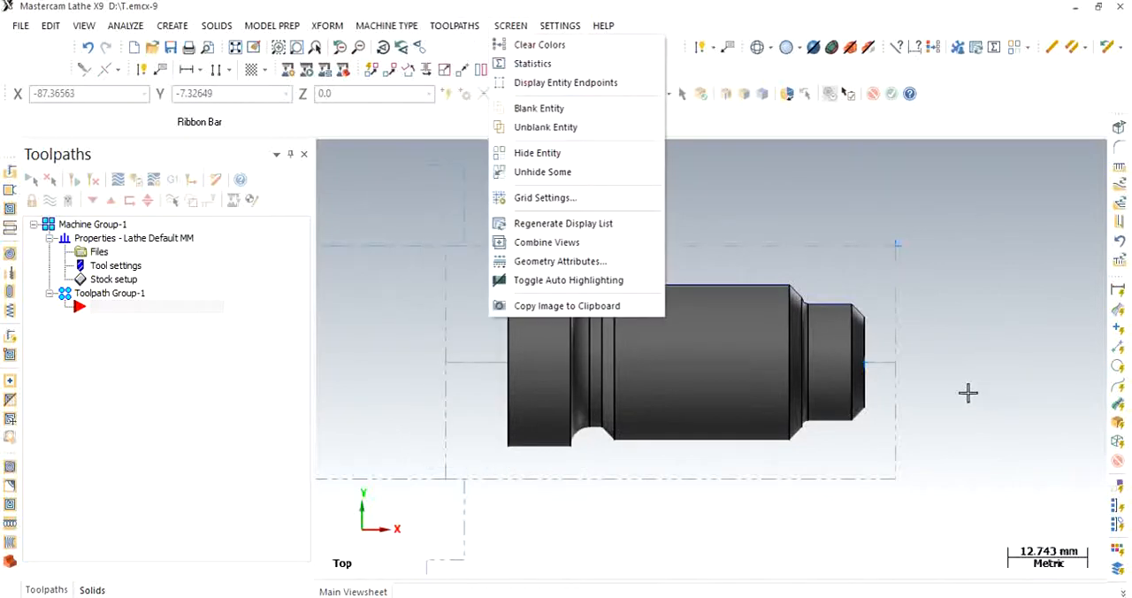
left_click(1014, 329)
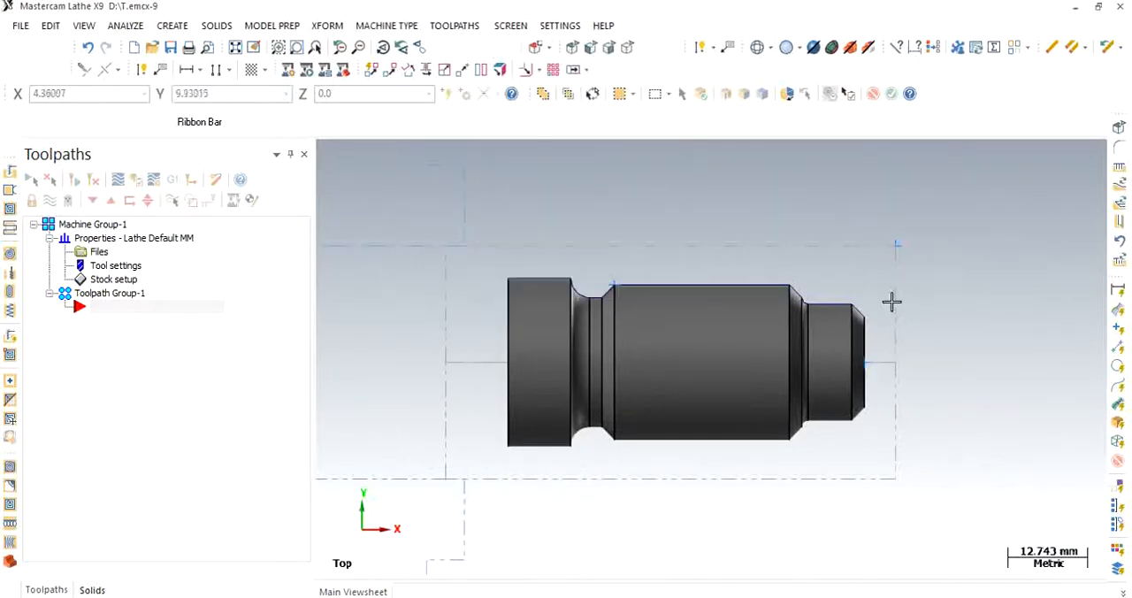
left_click(435, 30)
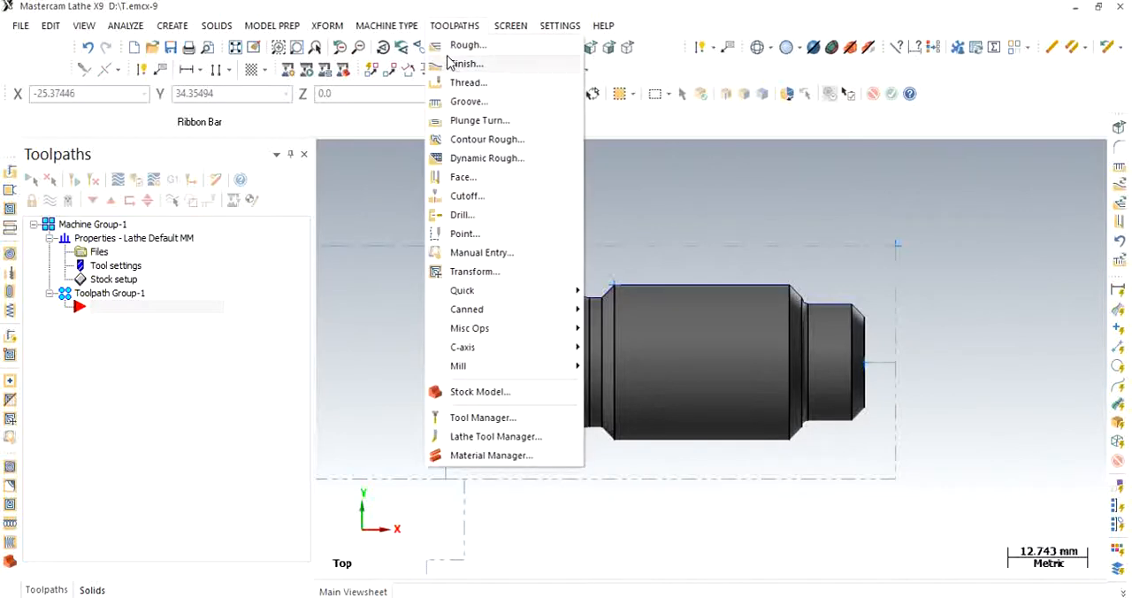
left_click(466, 181)
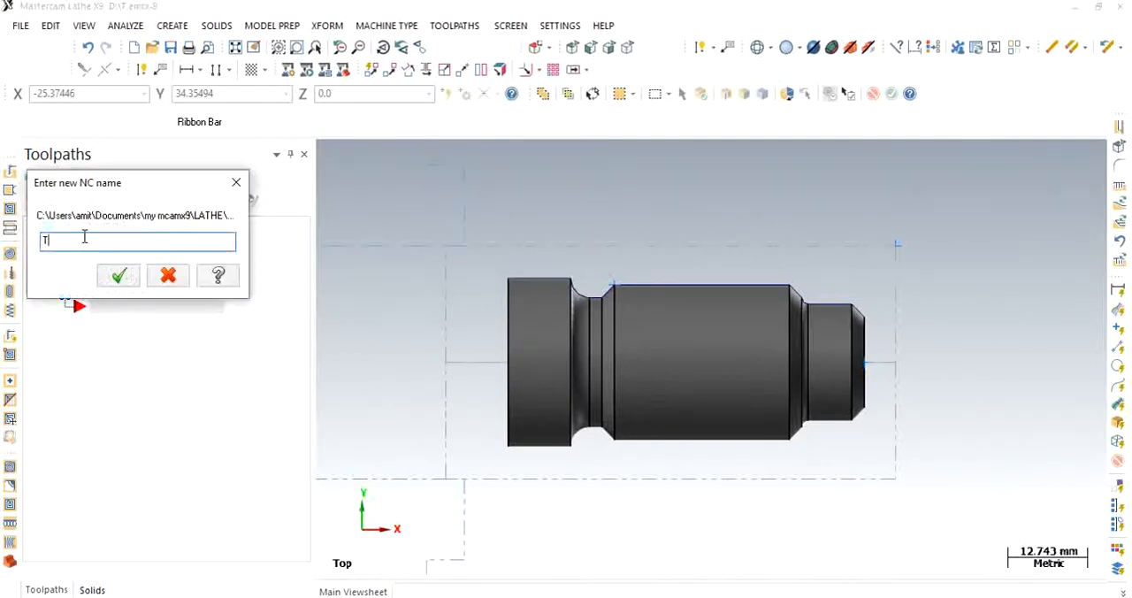
type("Facing")
left_click(118, 275)
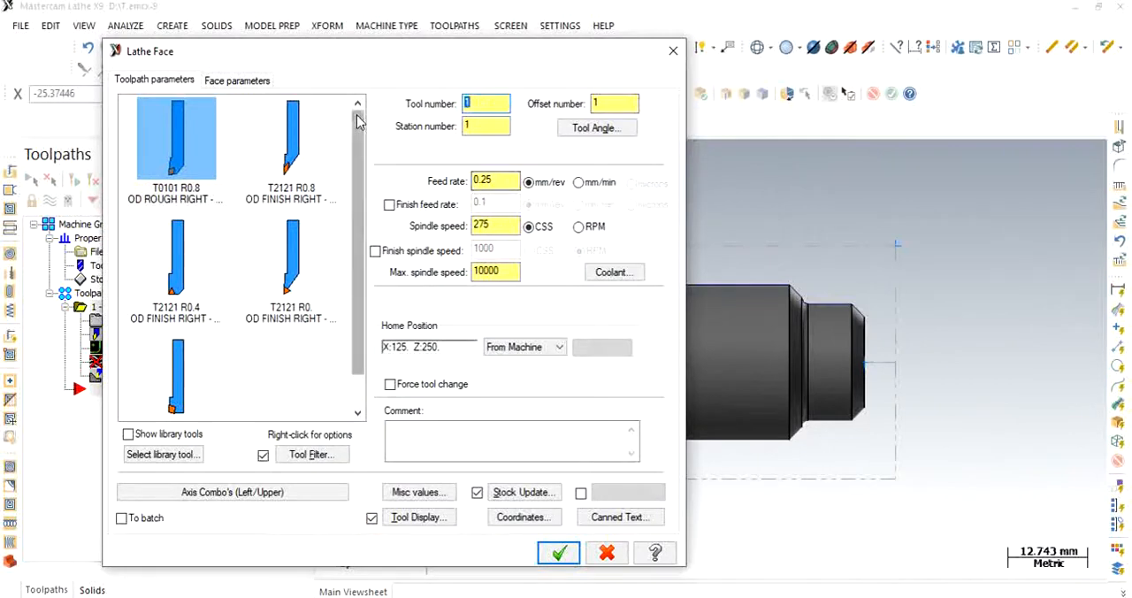
left_click_drag(360, 128, 360, 155)
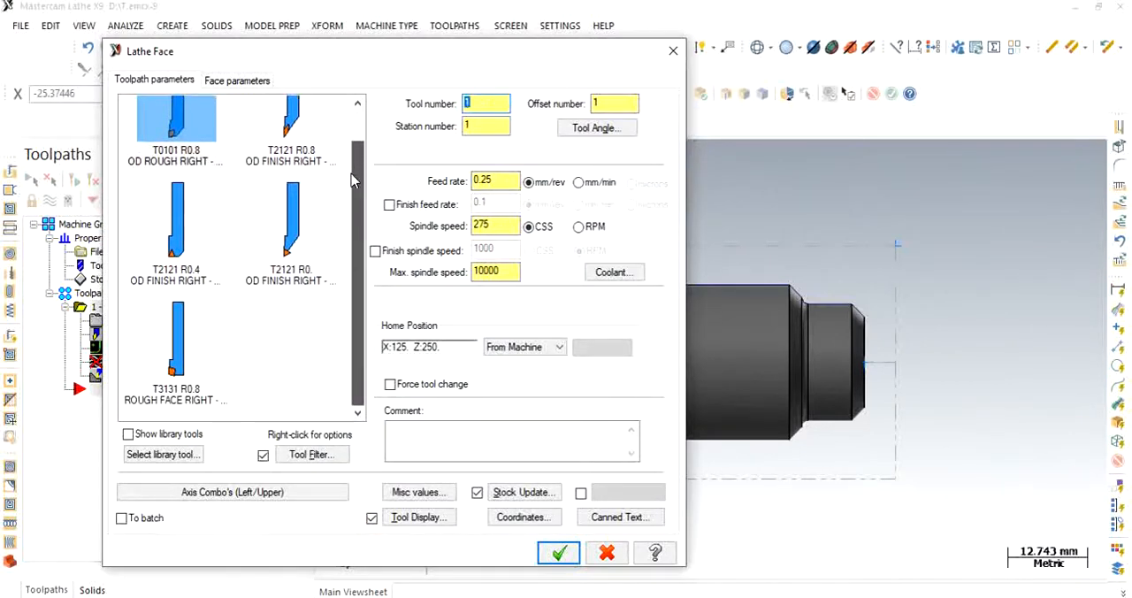
left_click(175, 332)
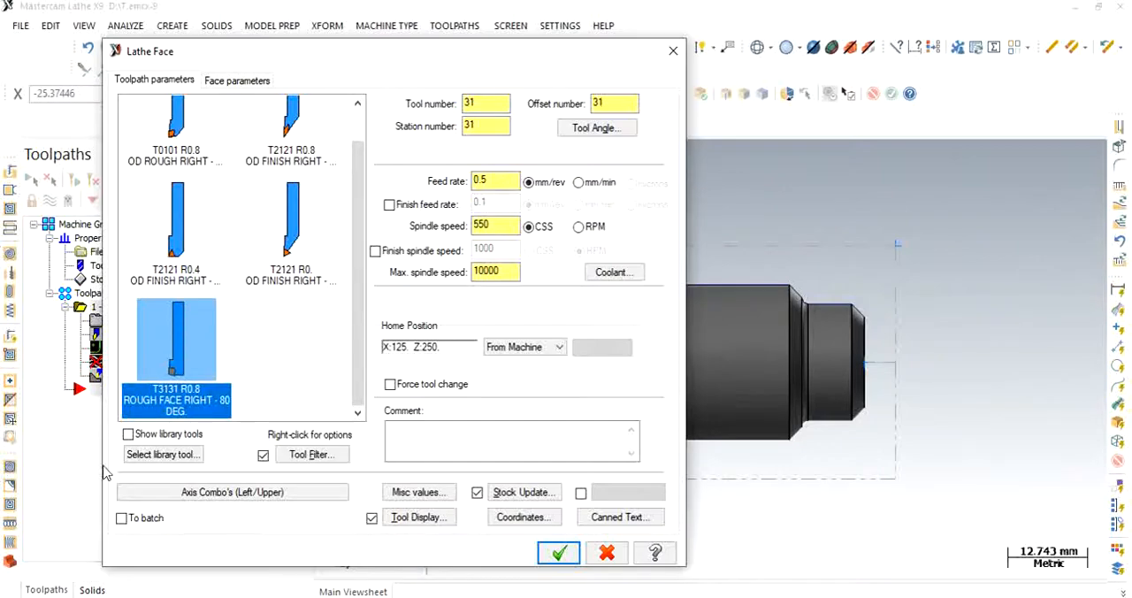
- Set the facing finish Z to 0 at the centre of the part's front face and accept the Face toolpath
left_click(215, 85)
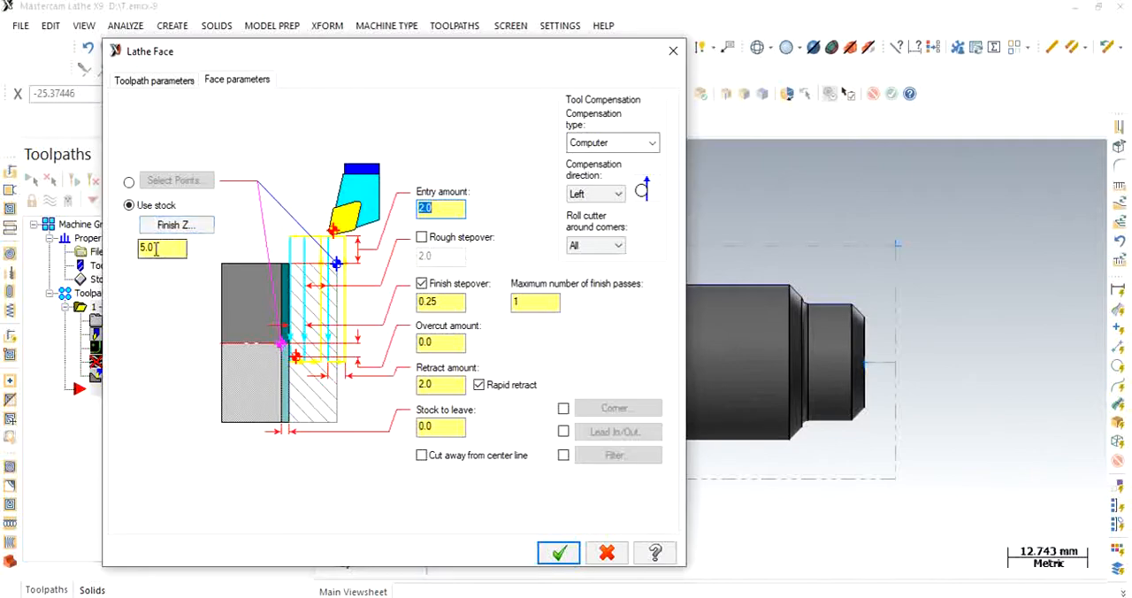
left_click_drag(173, 248, 129, 244)
type("0")
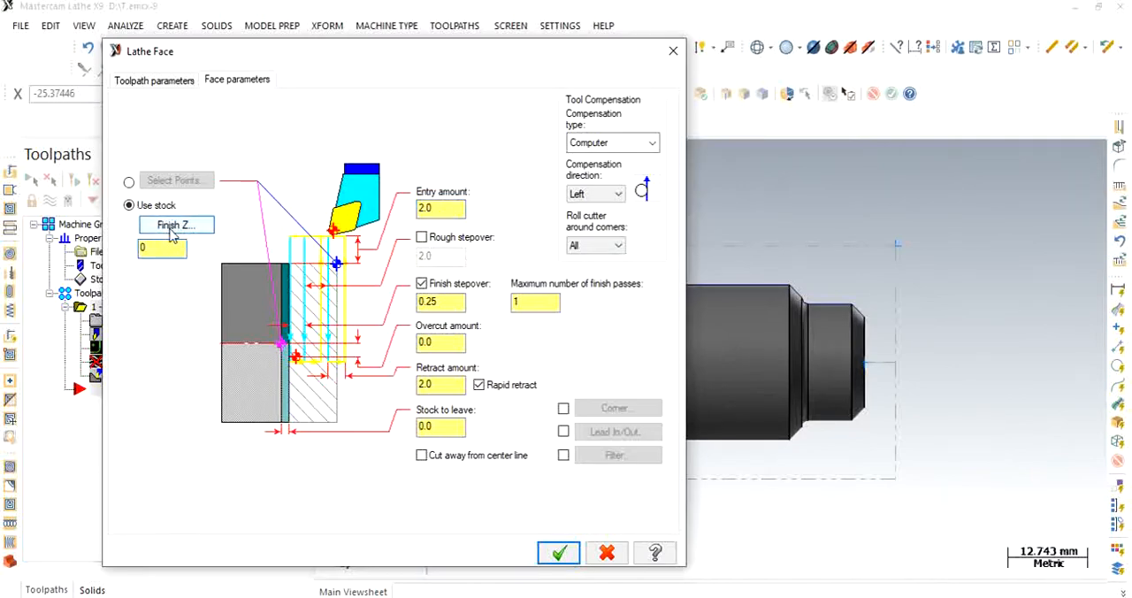
left_click(174, 226)
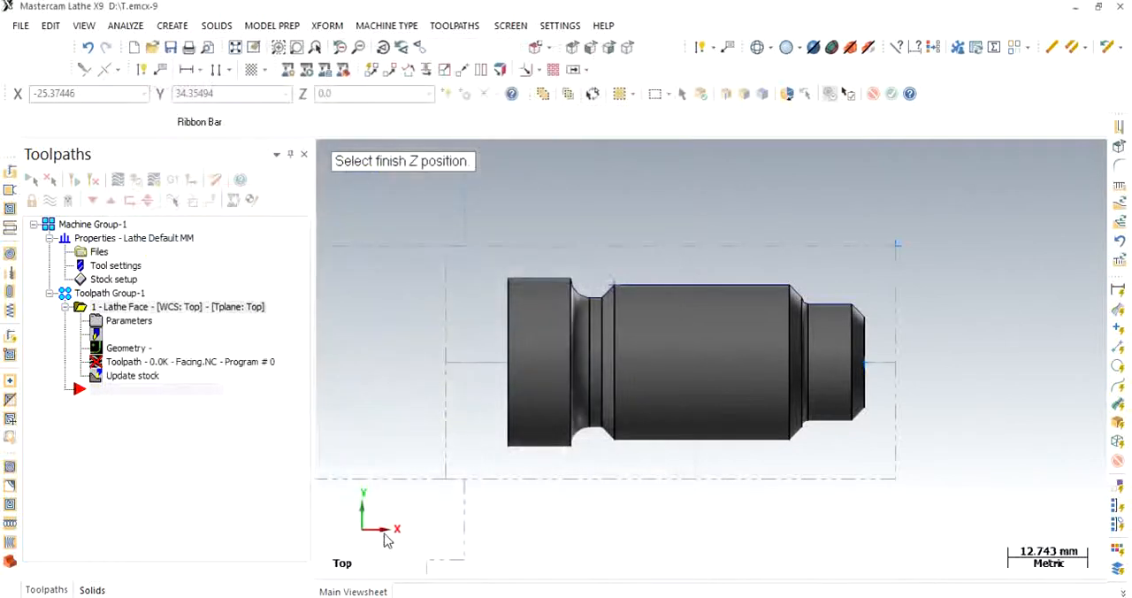
left_click(865, 370)
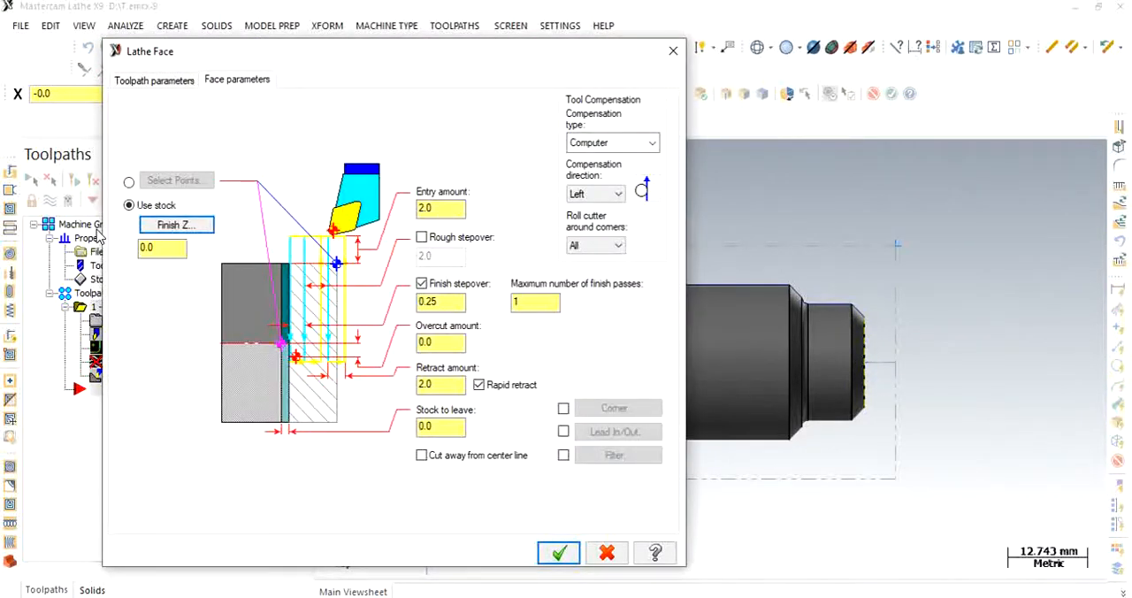
left_click(555, 554)
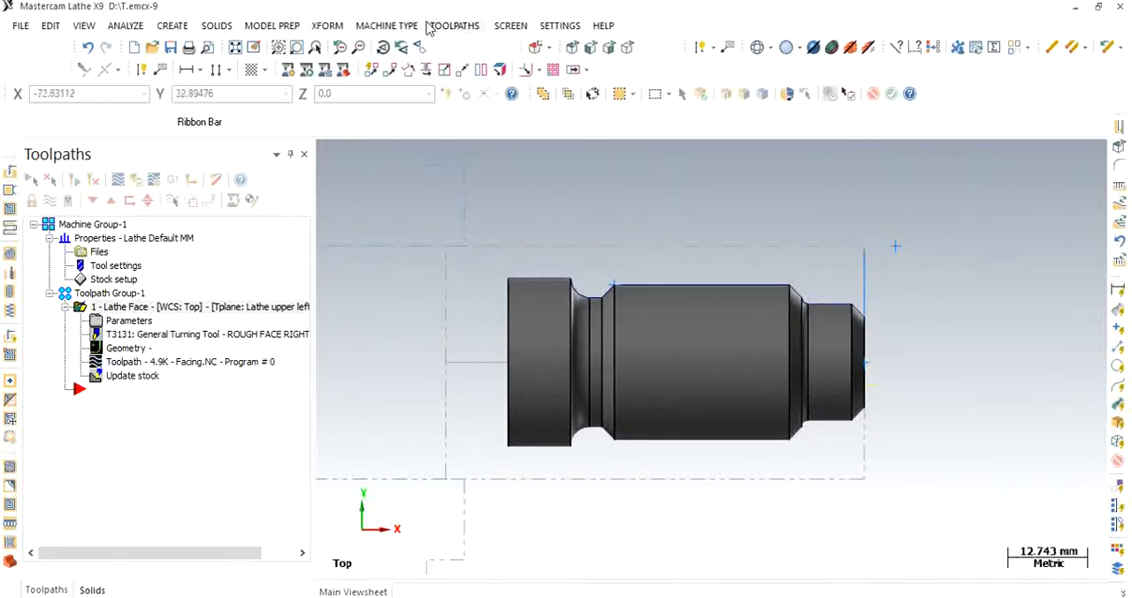
- Start a Canned Rough toolpath and partially chain the upper profile from the front chamfer to the large rear diameter
left_click(453, 27)
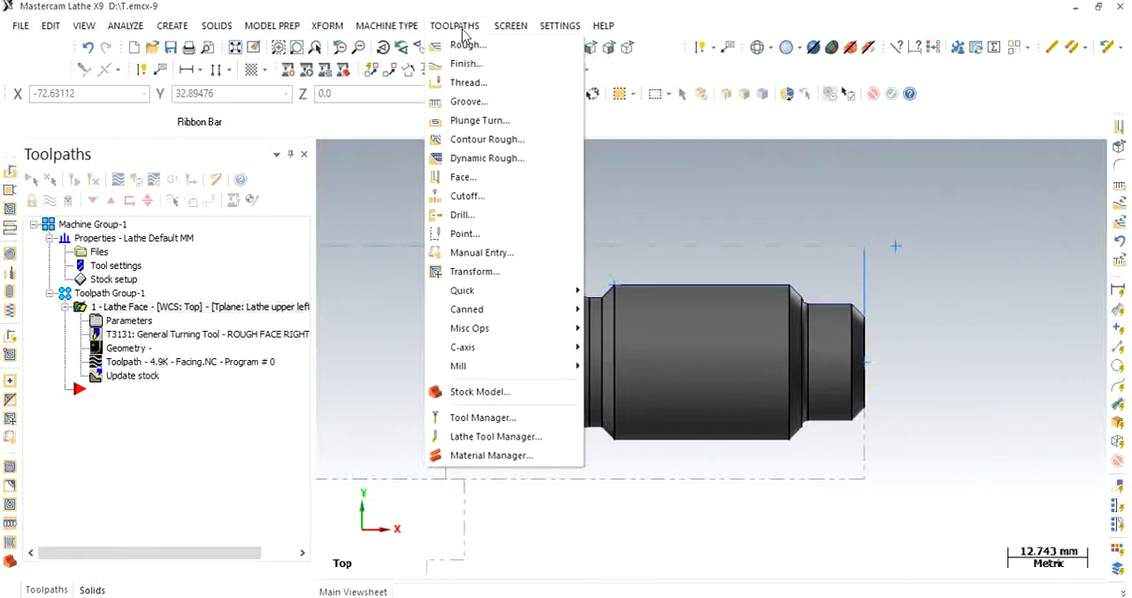
mouse_move(493, 316)
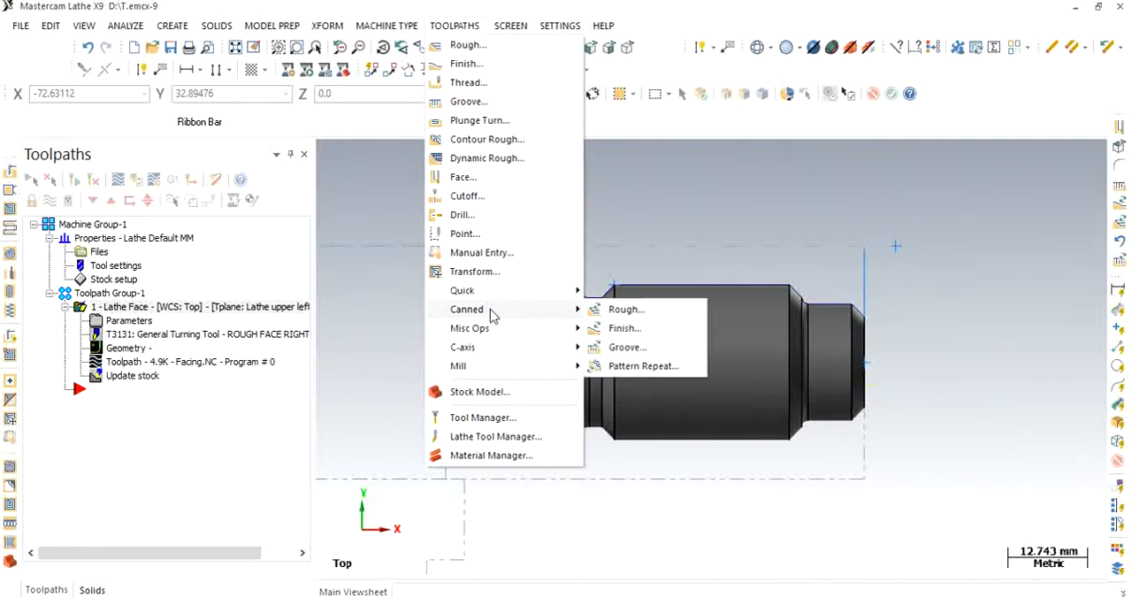
left_click(631, 314)
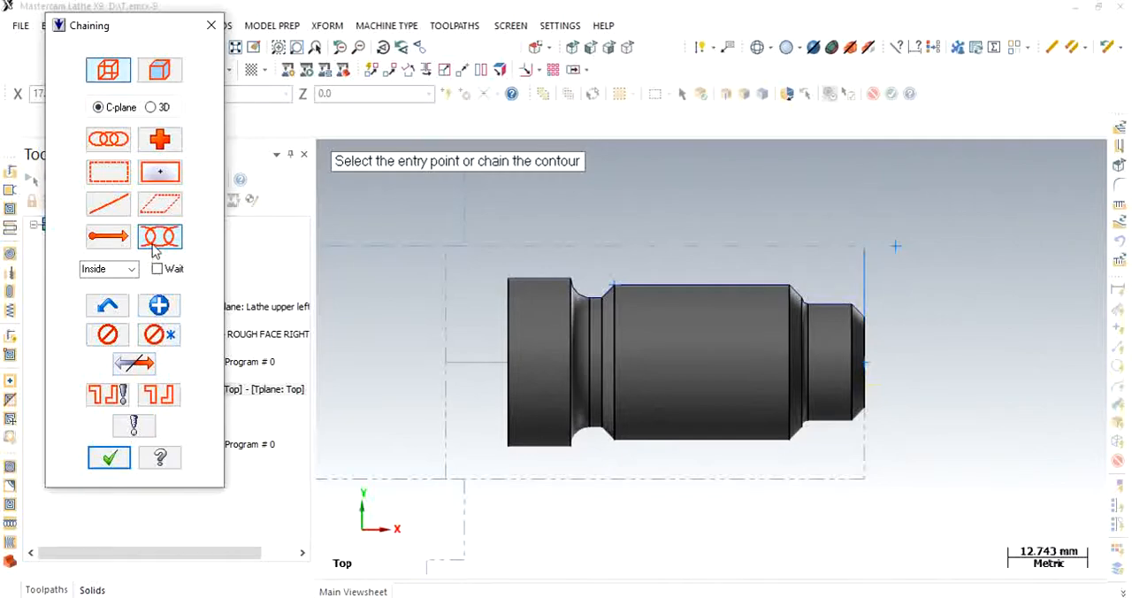
scroll(871, 321, "up", 2)
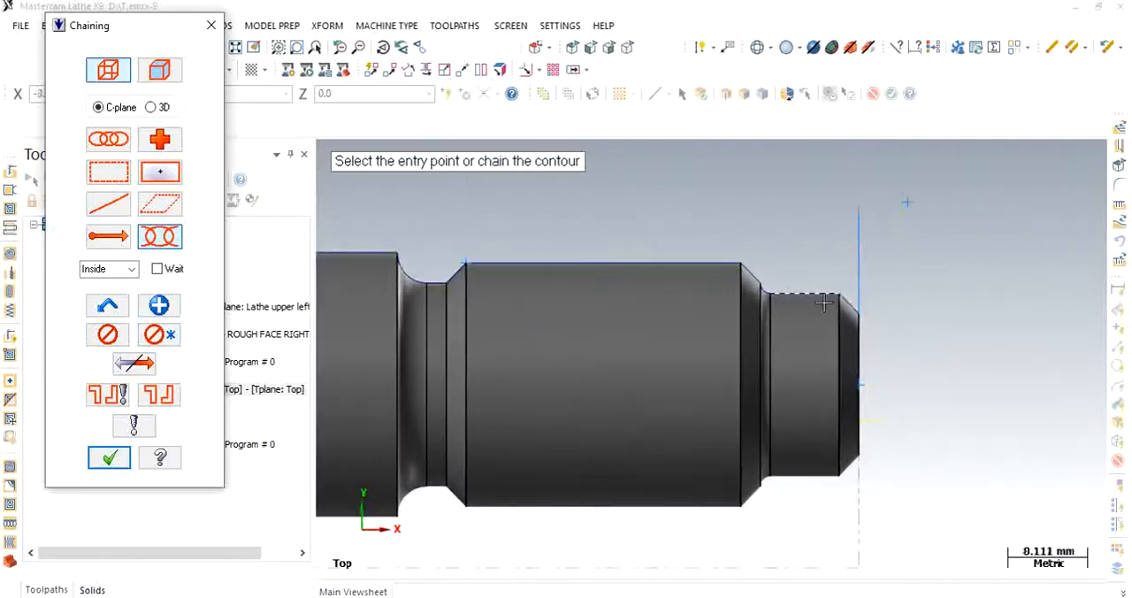
left_click(852, 308)
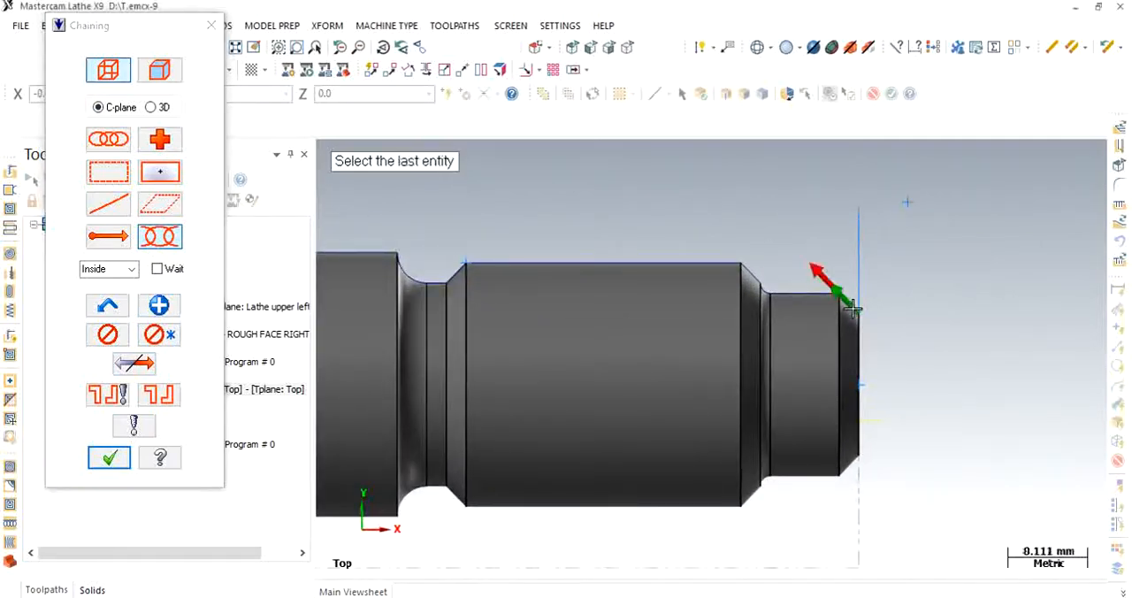
scroll(627, 272, "down", 3)
left_click(457, 259)
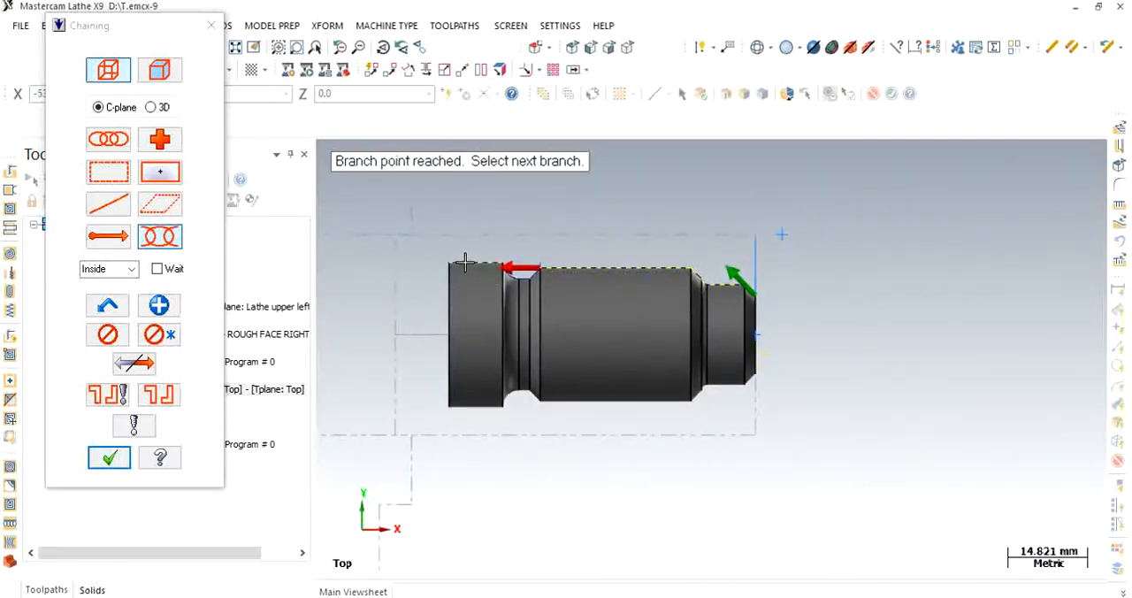
left_click(464, 262)
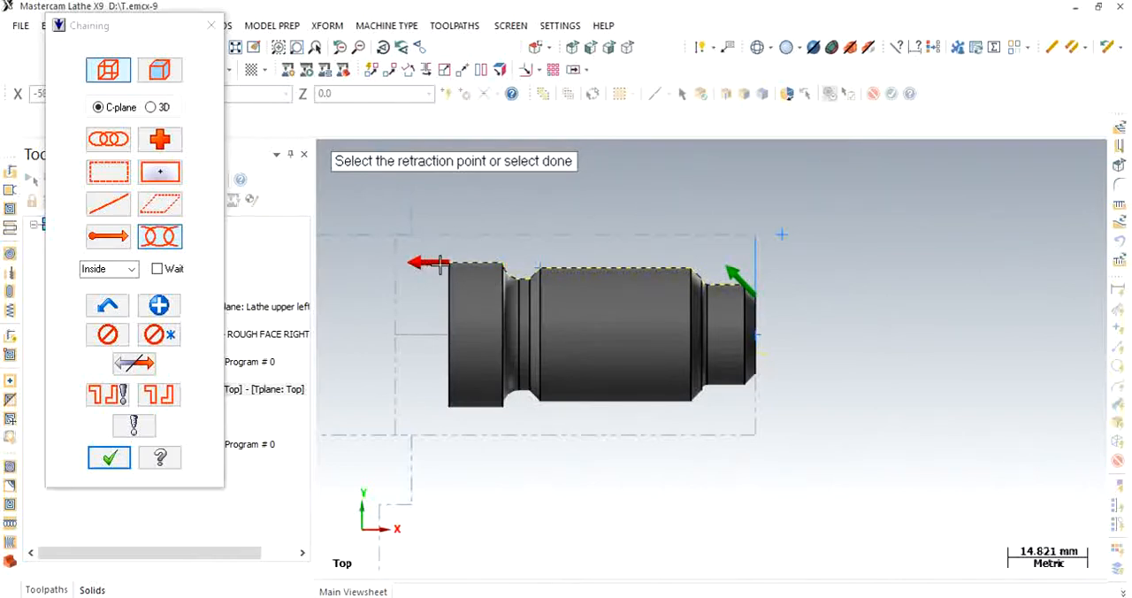
left_click(109, 458)
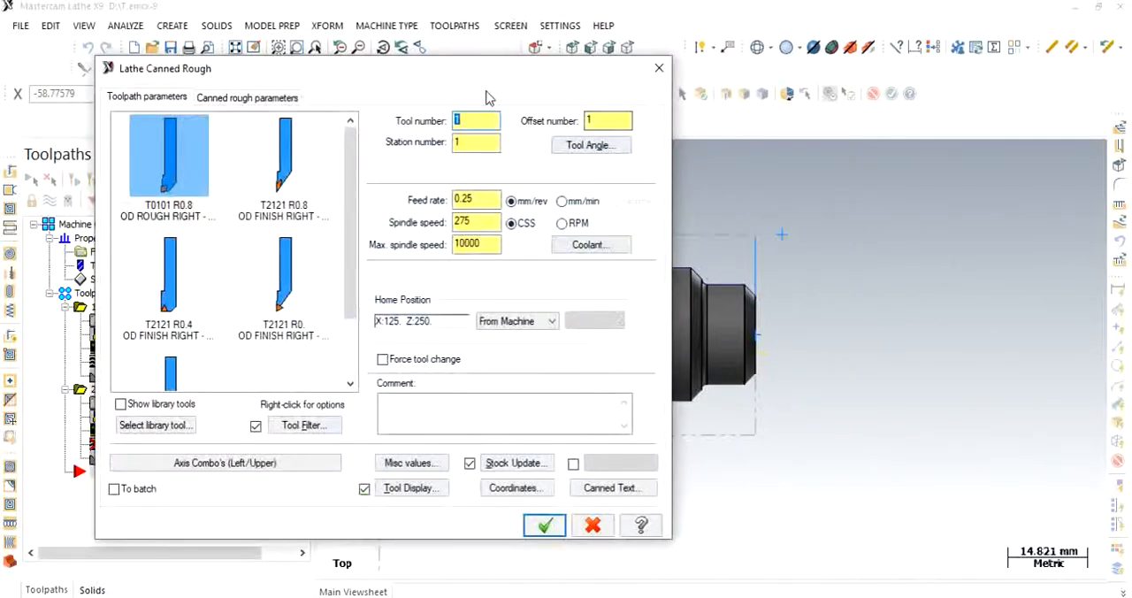
- Choose the T0101 R0.8 OD rough right 80-degree tool for the canned roughing operation
left_click_drag(475, 76, 598, 40)
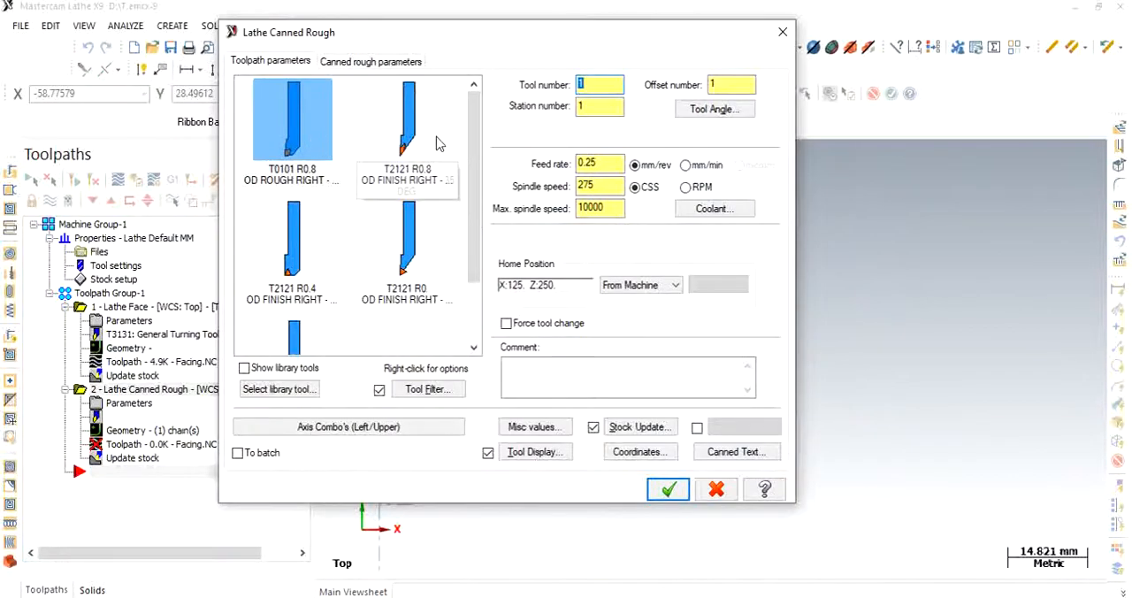
mouse_move(475, 116)
left_mouse_down()
mouse_move(474, 192)
mouse_move(475, 133)
left_mouse_up()
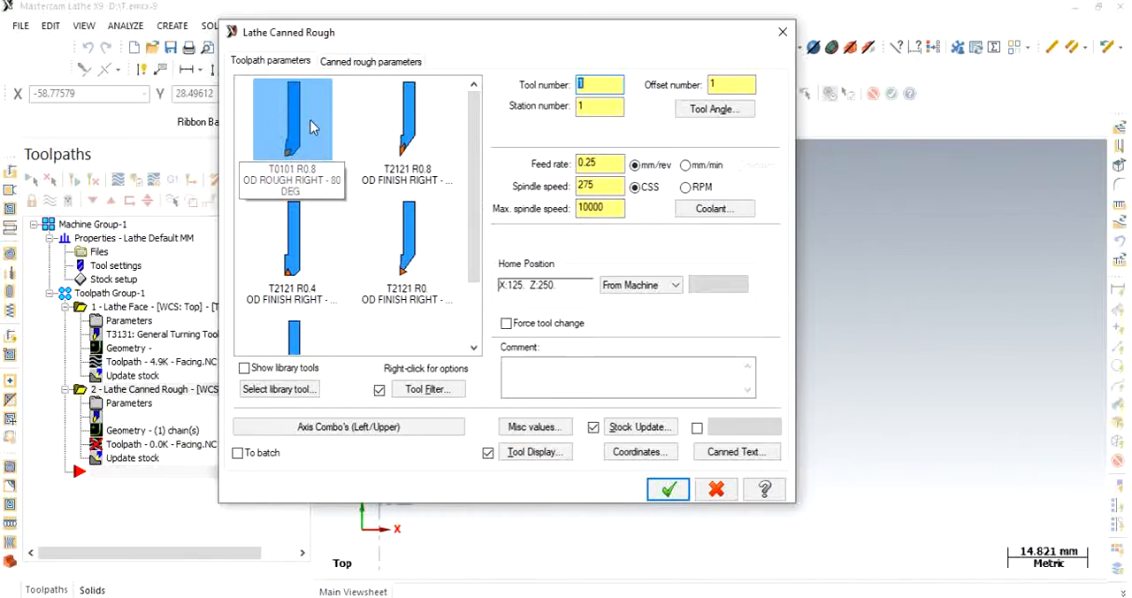
left_click(281, 110)
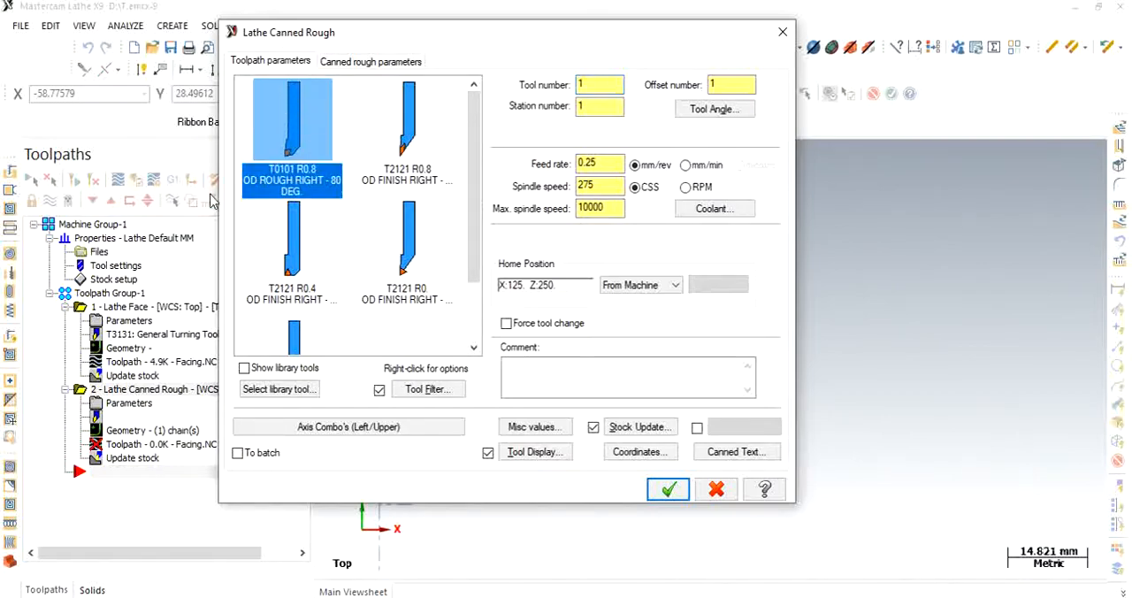
- Set the canned rough clearances to 2 mm in X and 2 mm in Z, and accept the roughing toolpath
left_click(395, 69)
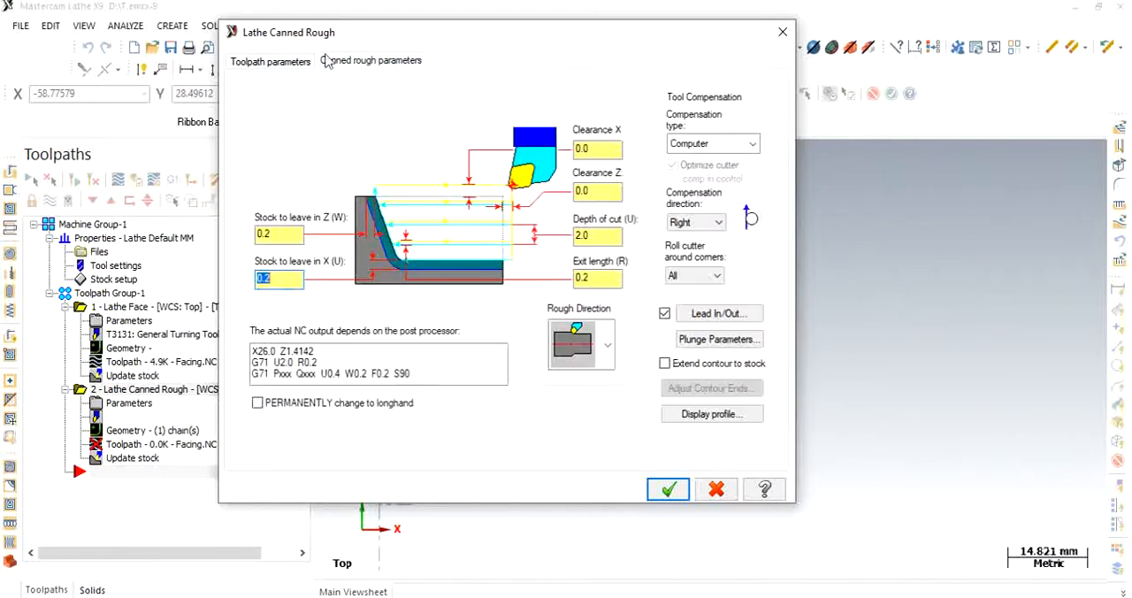
left_click(285, 237)
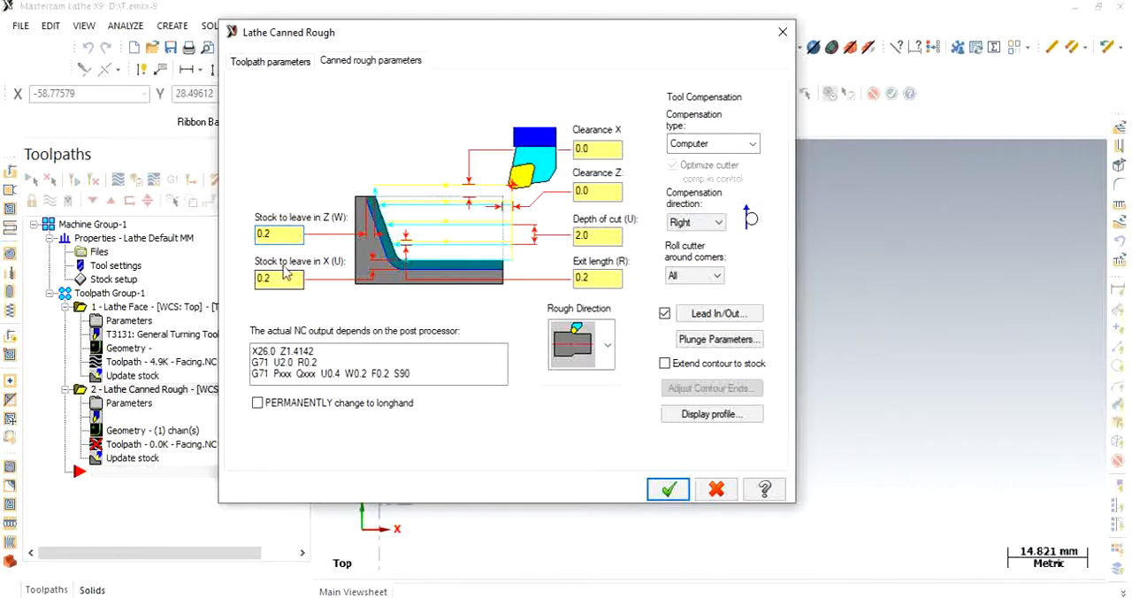
left_click(254, 357)
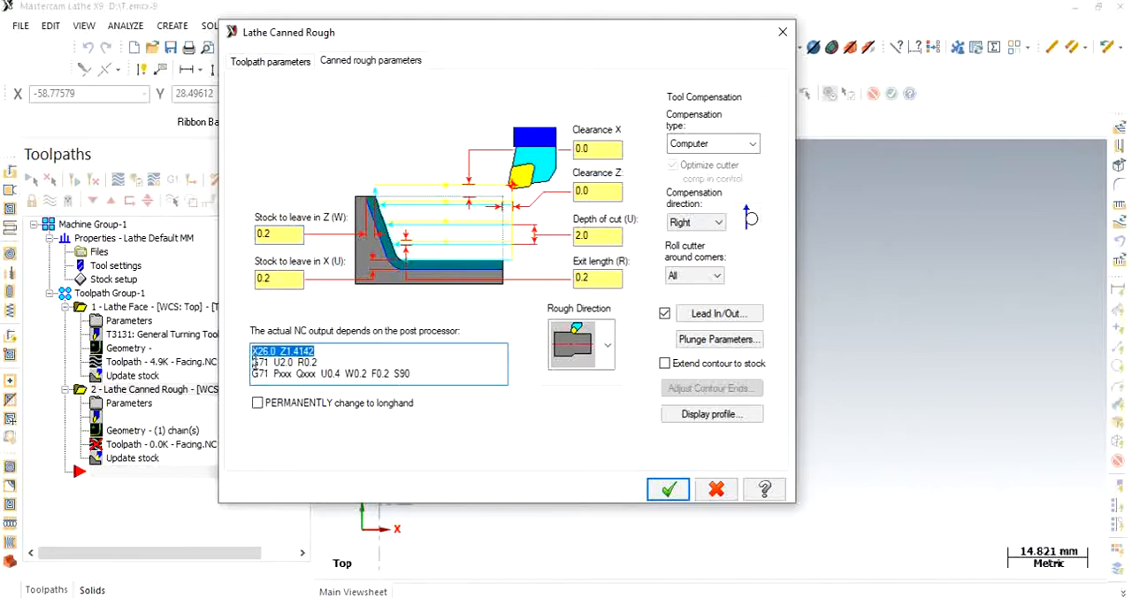
double_click(263, 362)
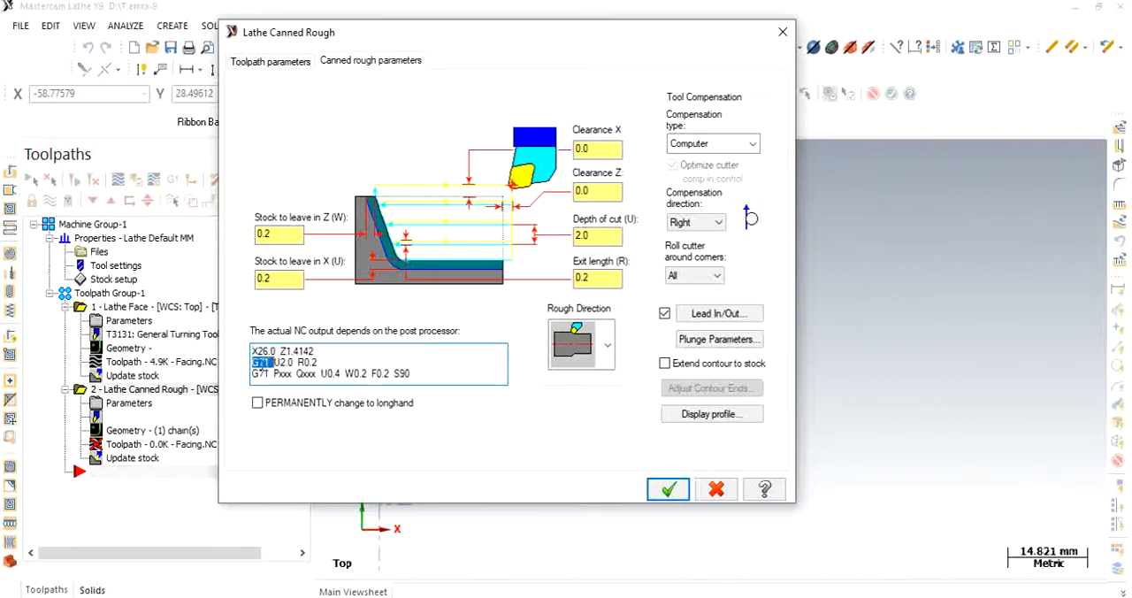
left_click(286, 232)
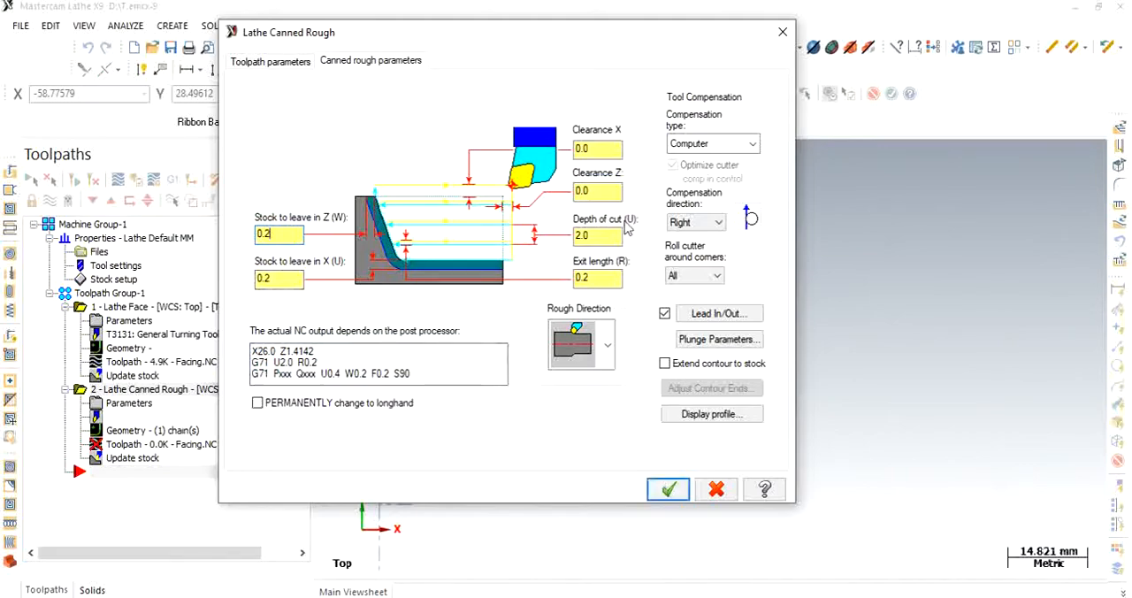
left_click_drag(594, 150, 550, 156)
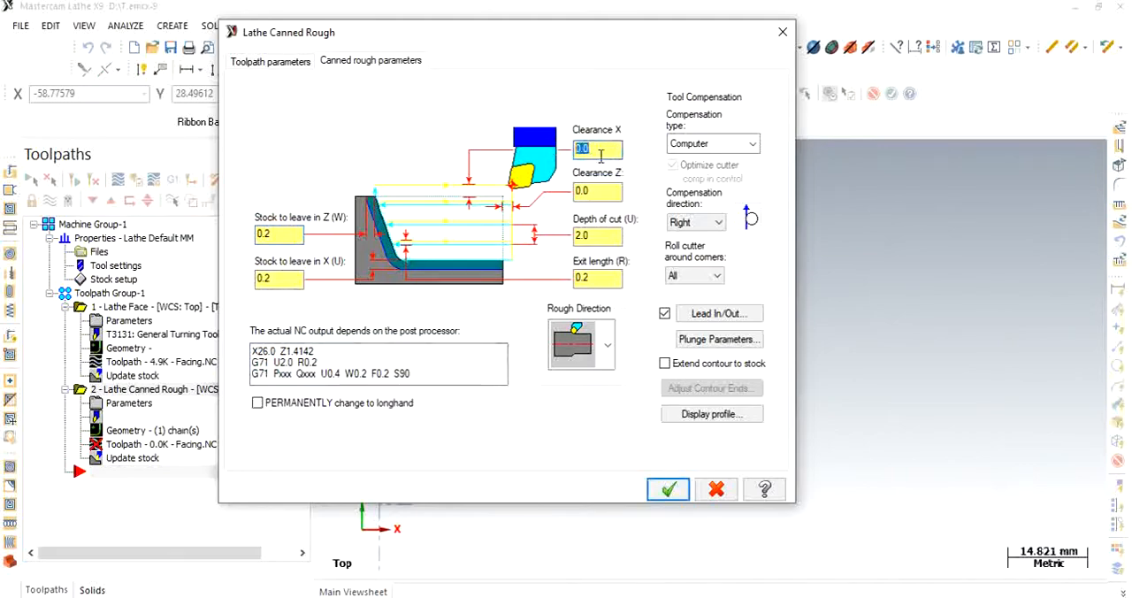
type("2.0")
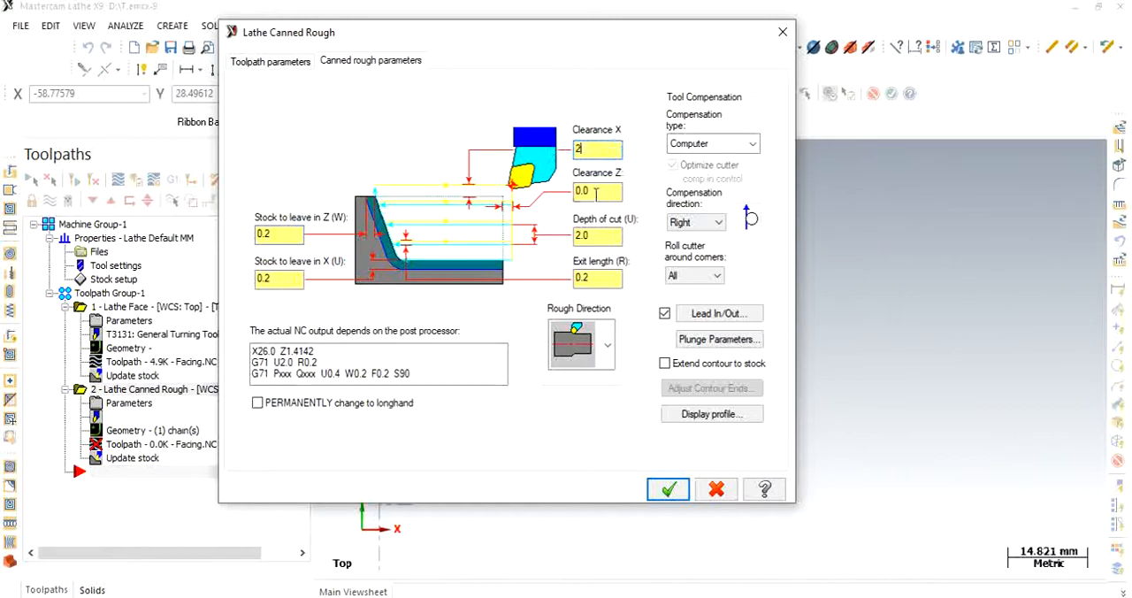
key("Tab")
type("2")
left_click(668, 489)
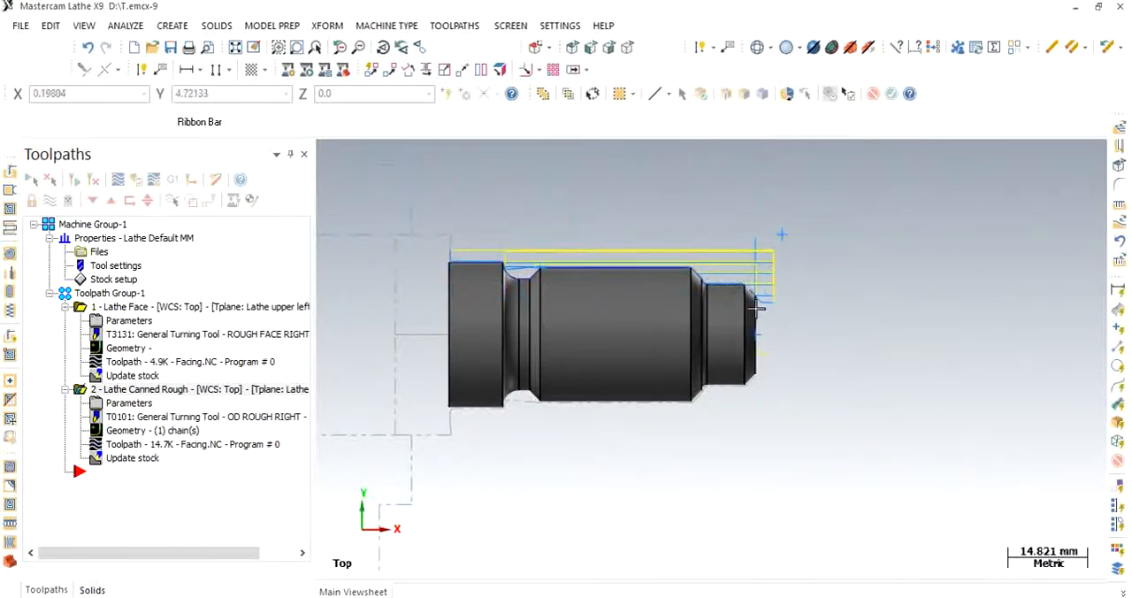
- Examine the canned rough toolpath along the profile and close up at the front shoulder fillet
scroll(757, 297, "up", 2)
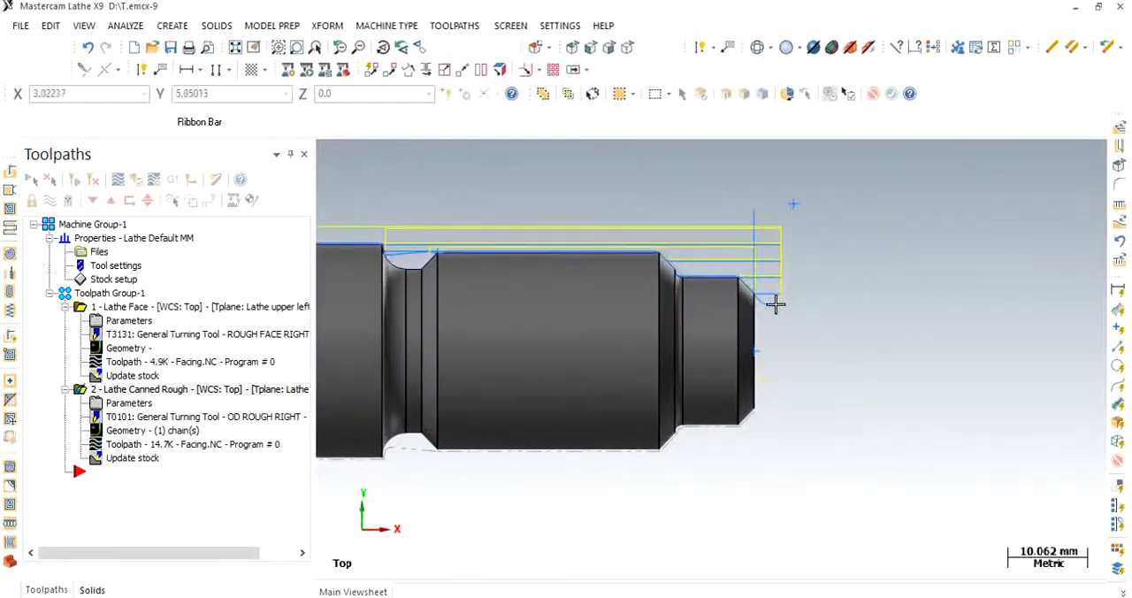
scroll(771, 301, "down", 1)
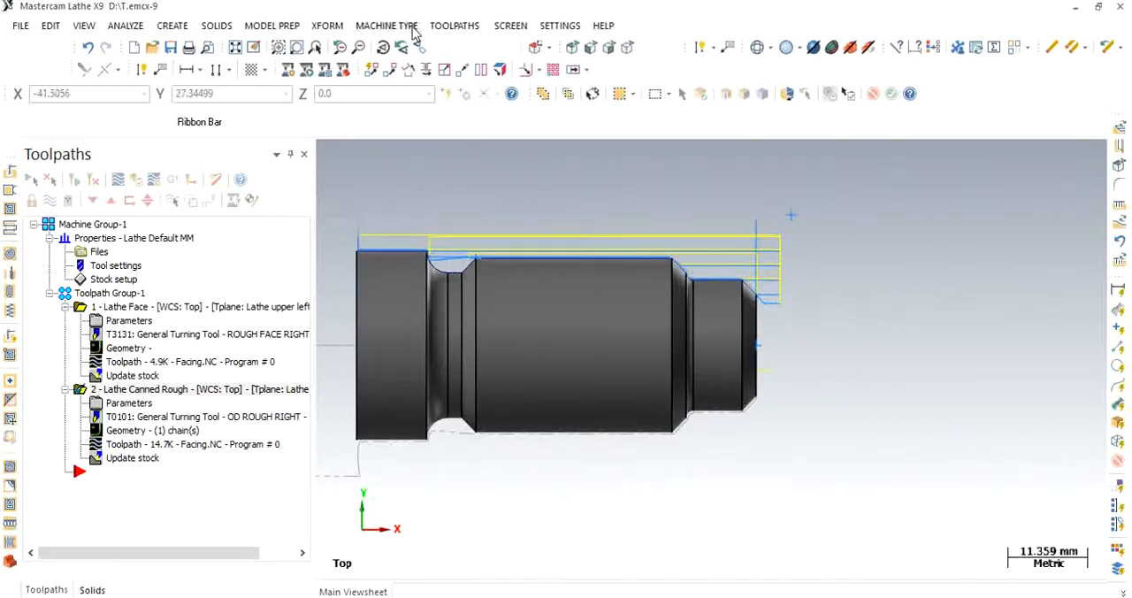
scroll(699, 281, "up", 3)
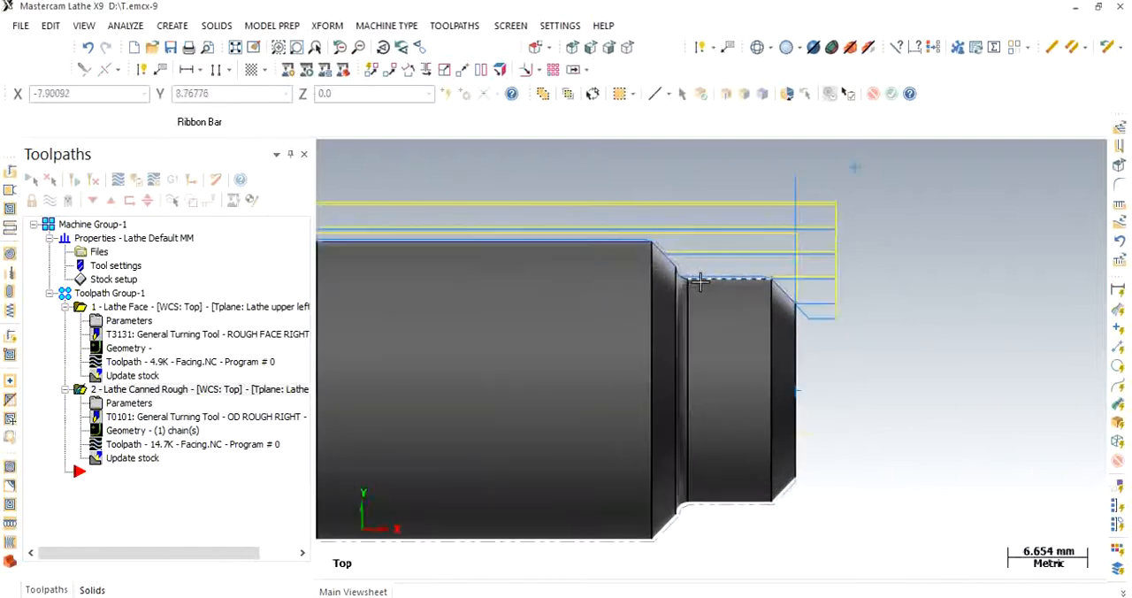
scroll(700, 281, "up", 10)
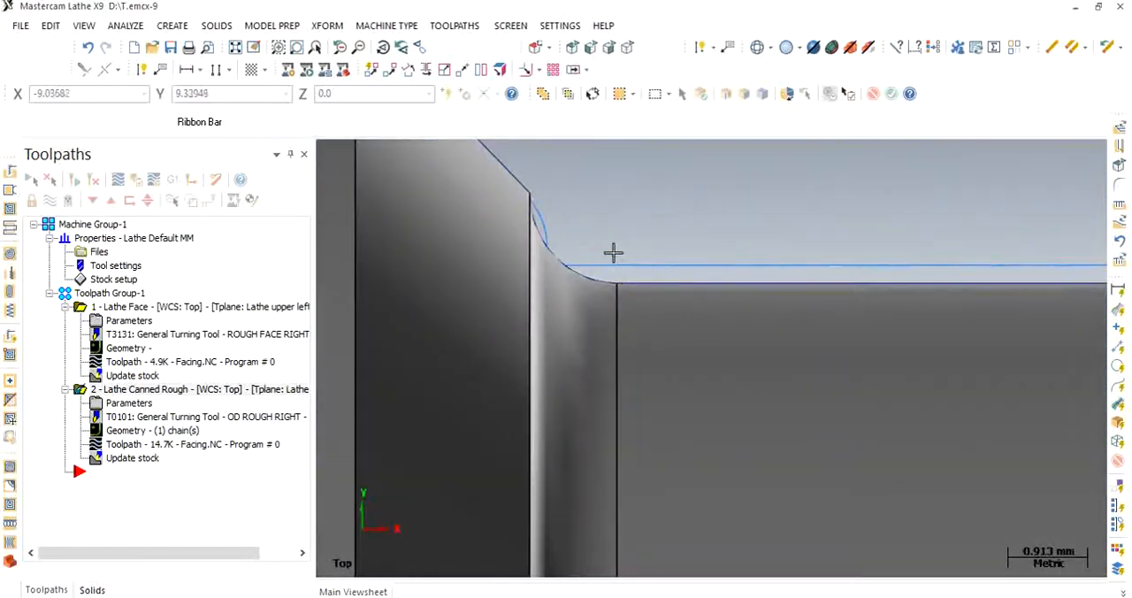
- Start a Canned Finish toolpath and choose the T2121 R0.8 OD finish right 35-degree tool
scroll(598, 269, "up", 2)
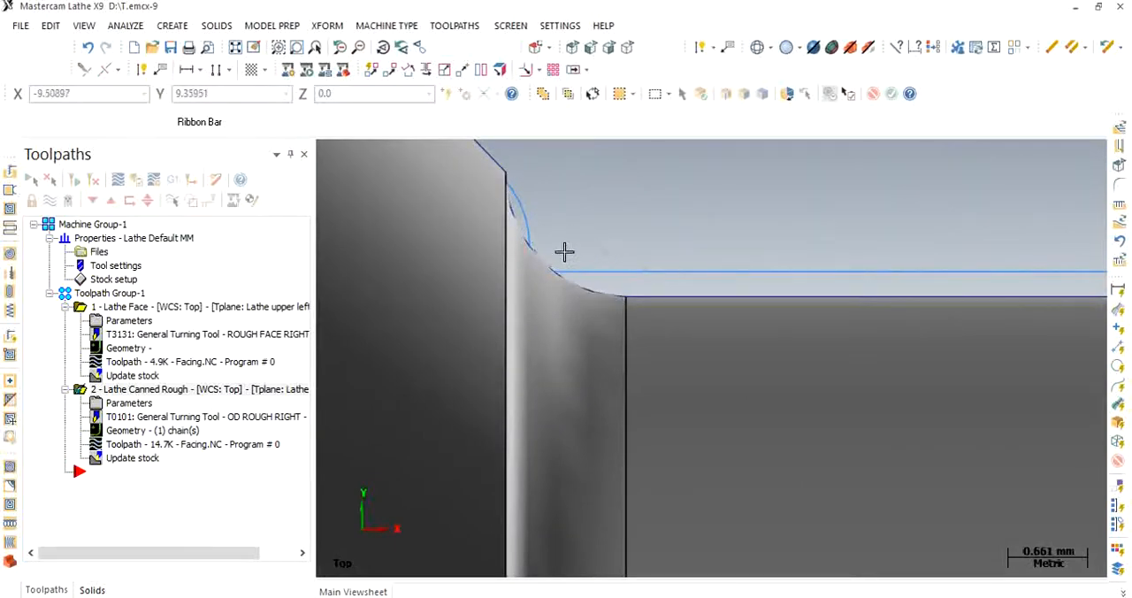
scroll(557, 230, "down", 1)
scroll(527, 194, "down", 1)
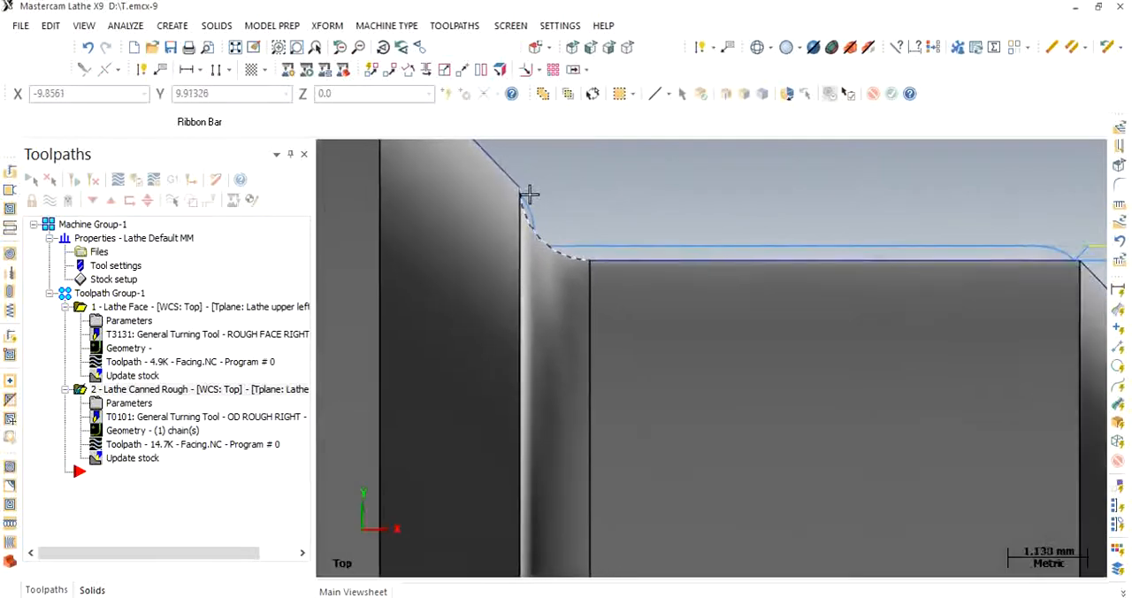
scroll(527, 194, "down", 10)
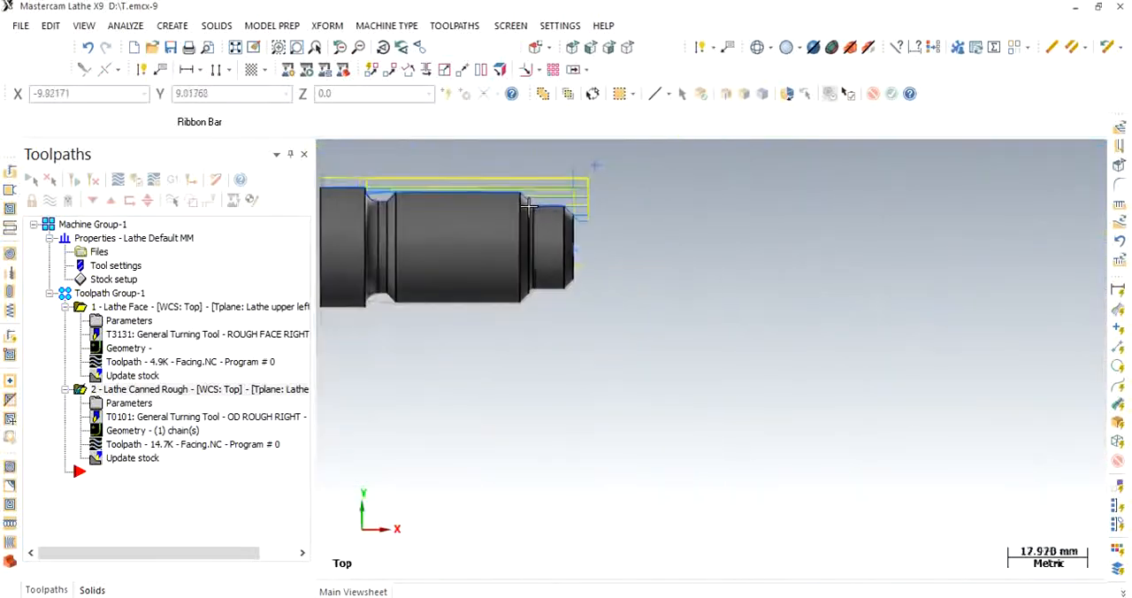
scroll(528, 207, "down", 2)
scroll(351, 168, "up", 5)
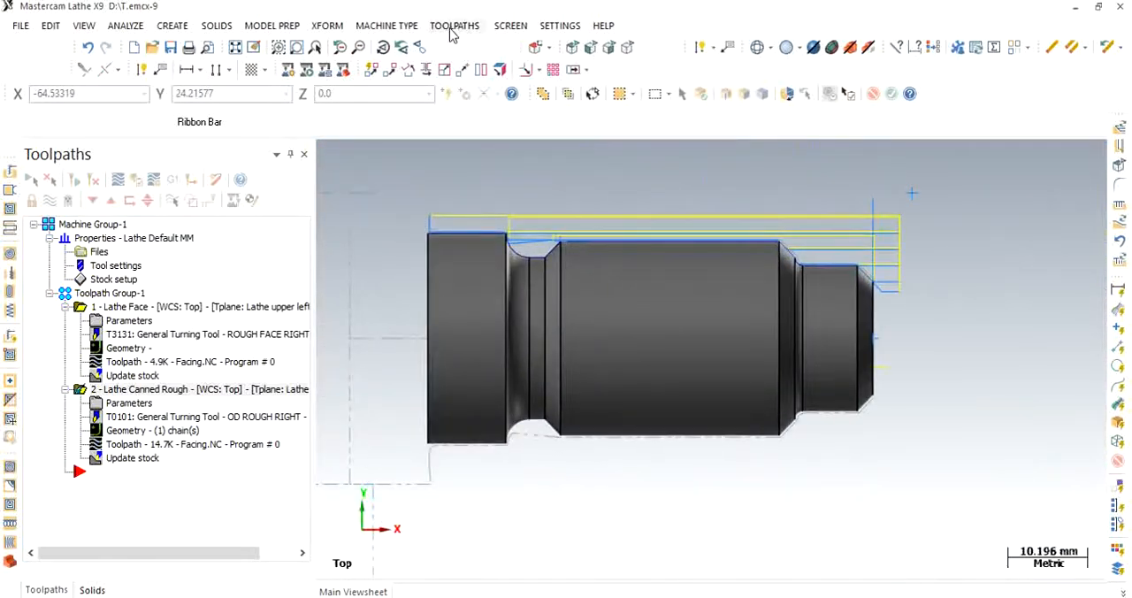
left_click(452, 29)
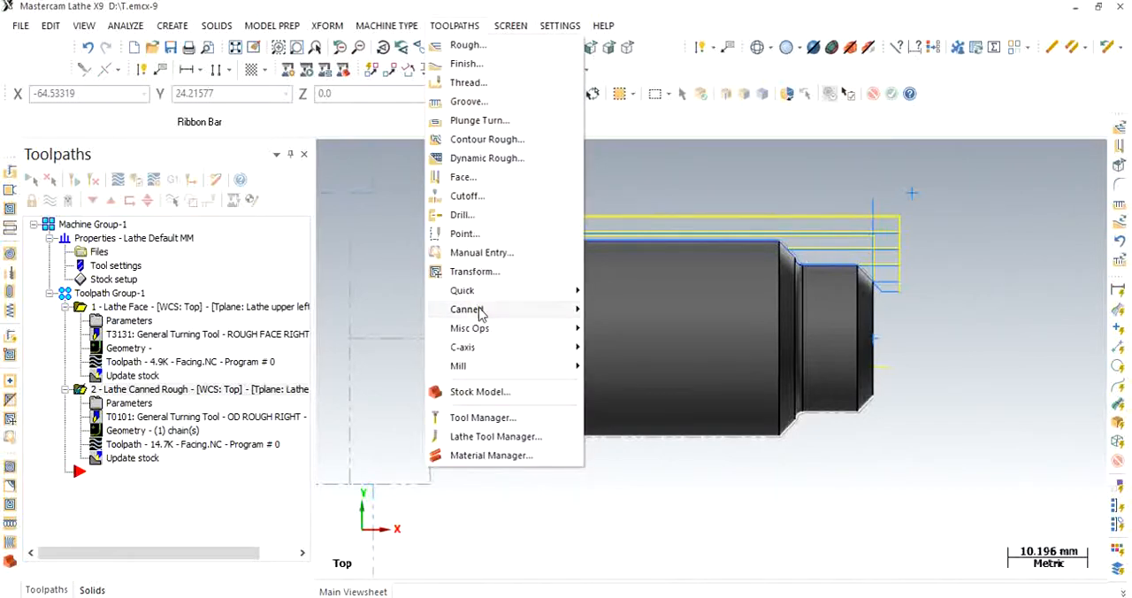
mouse_move(477, 309)
left_click(659, 334)
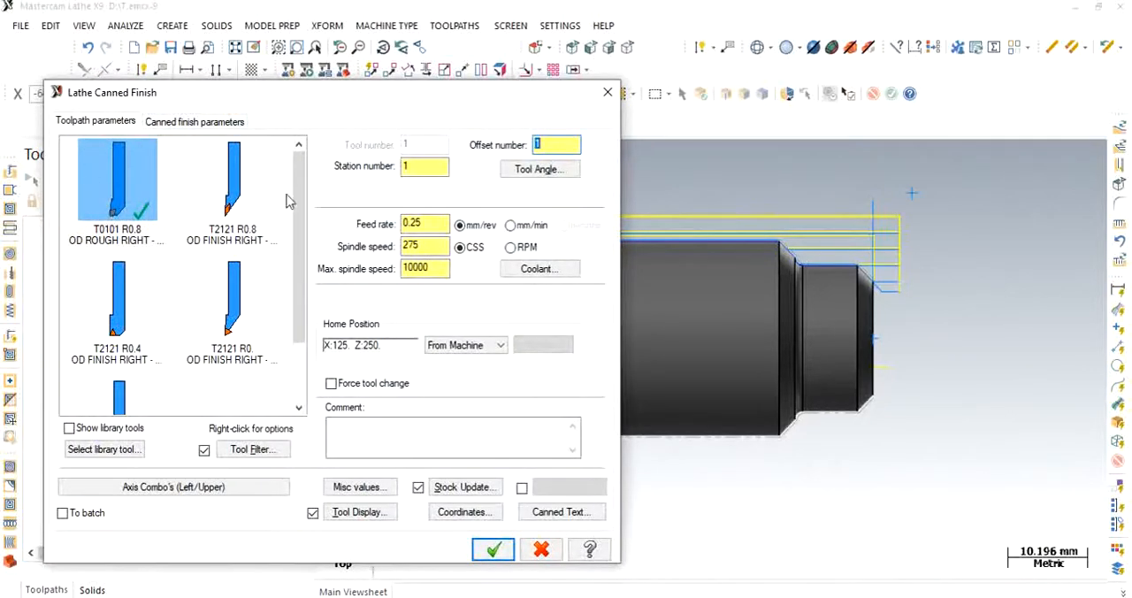
mouse_move(298, 194)
left_mouse_down()
mouse_move(299, 240)
mouse_move(295, 177)
left_mouse_up()
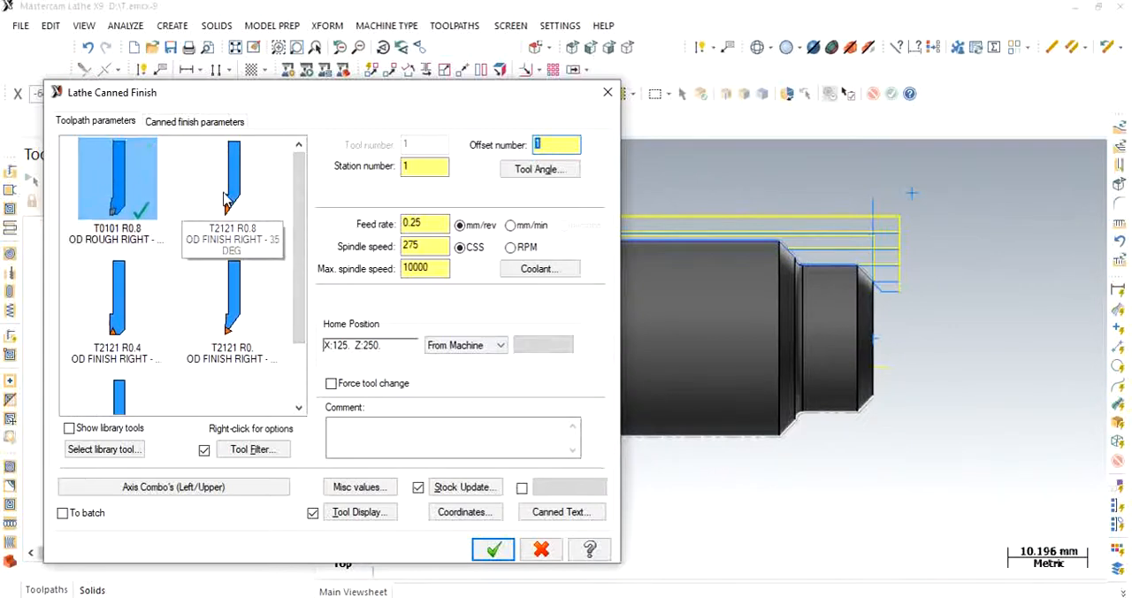
left_click(226, 199)
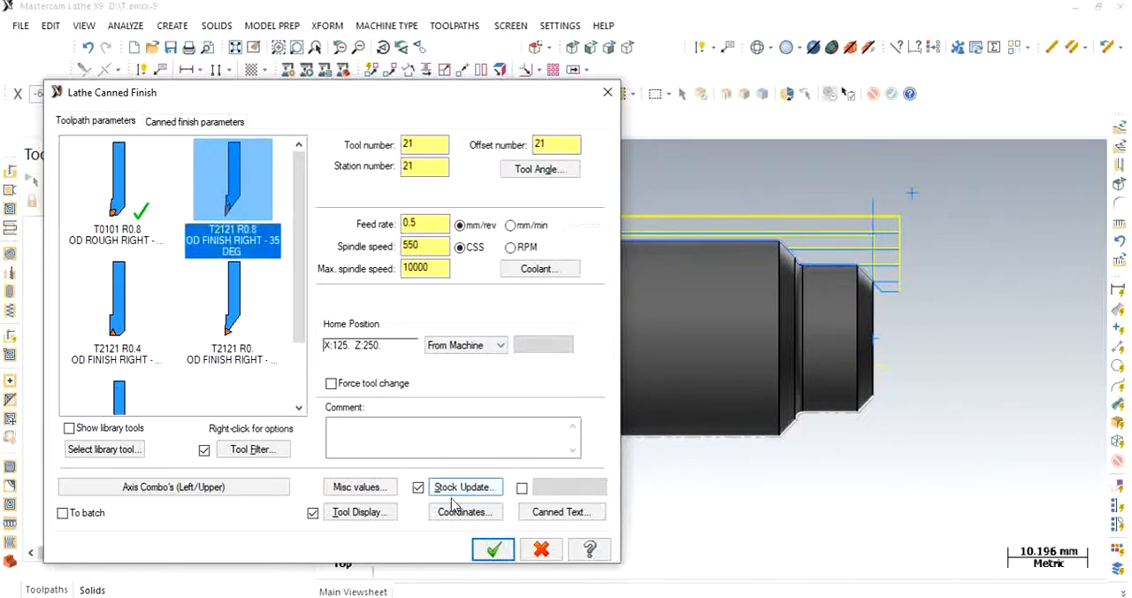
- Set the canned finish retract clearance to 2 mm for the existing canned rough operation, and accept the finishing toolpath
left_click(181, 122)
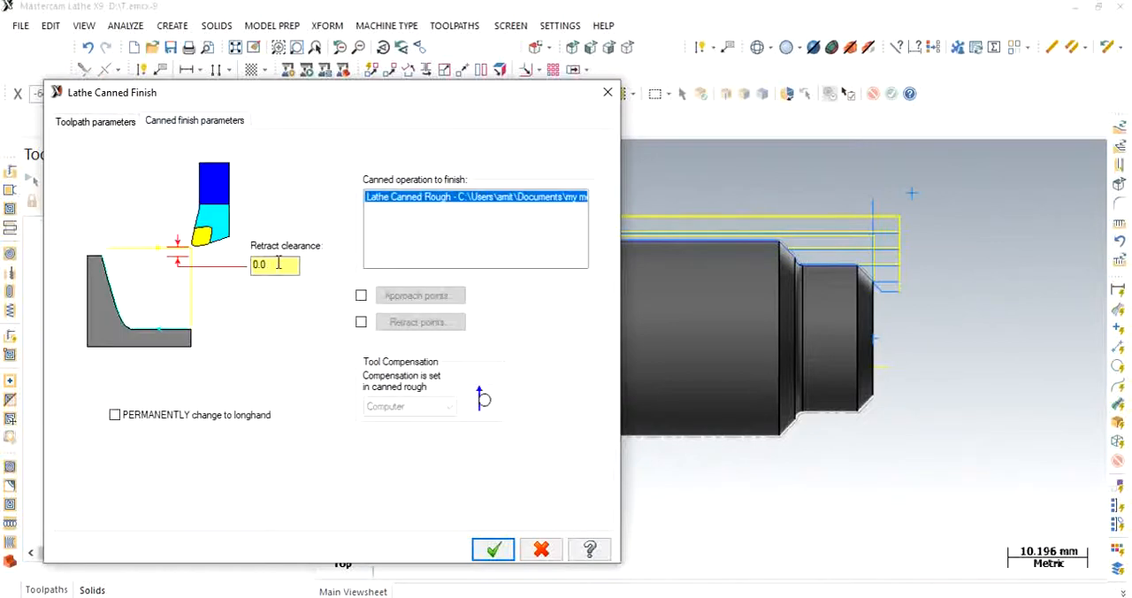
left_click_drag(267, 264, 243, 257)
type("2")
left_click(495, 552)
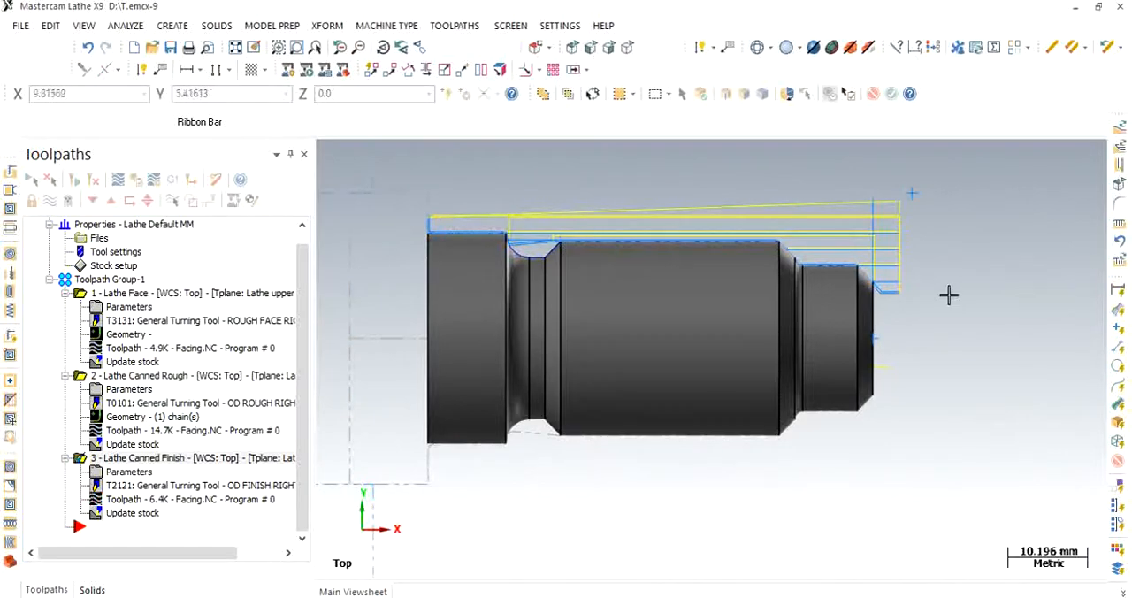
- Start a Groove toolpath with the groove defined by a chain
scroll(602, 209, "up", 3)
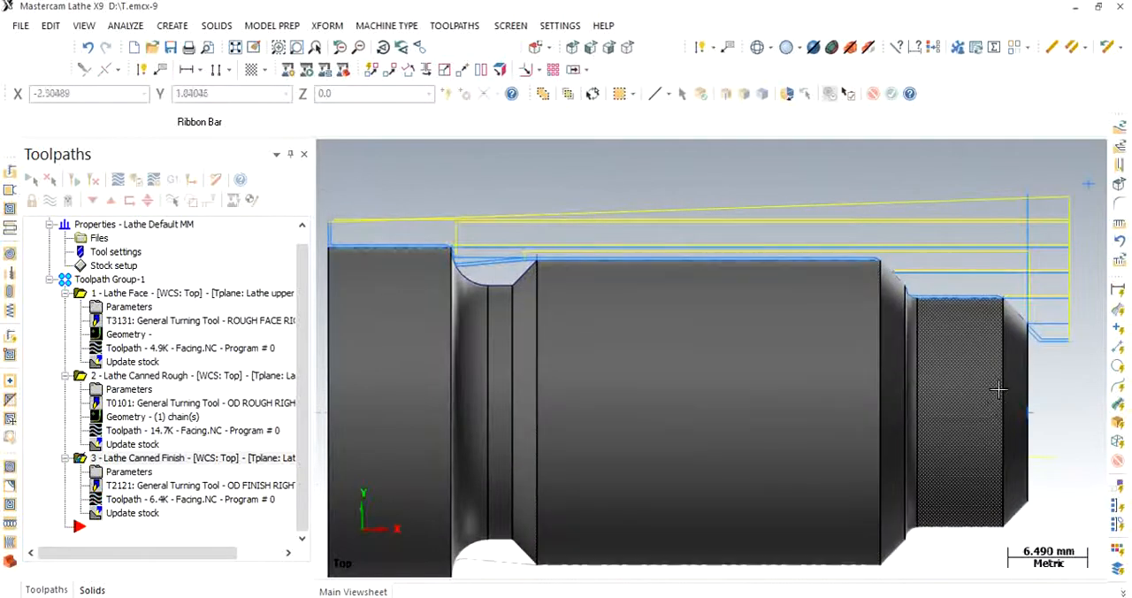
scroll(872, 253, "up", 15)
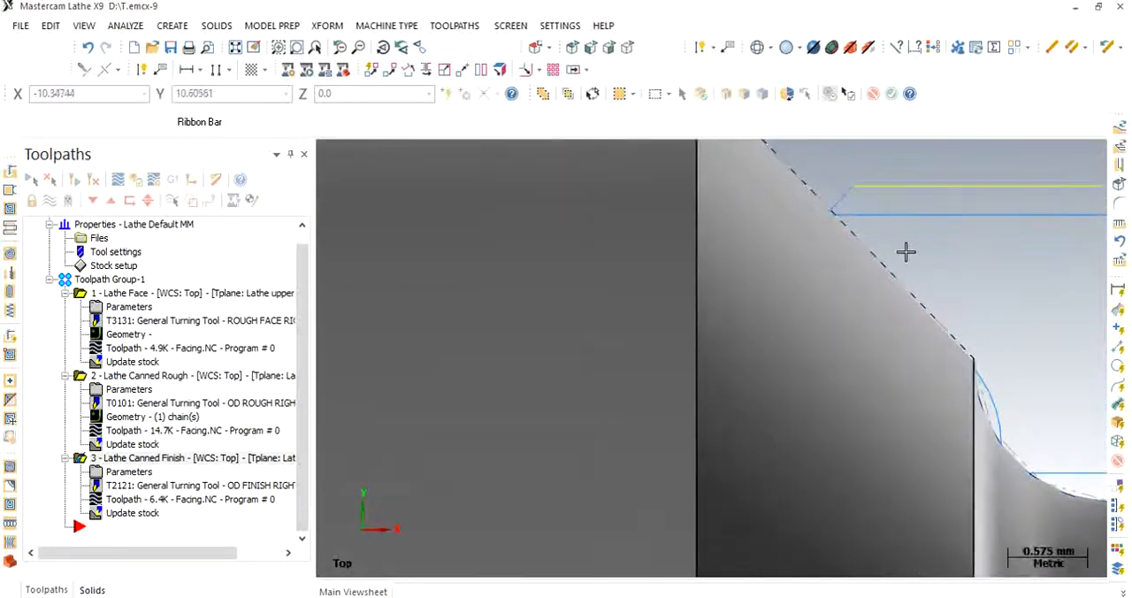
scroll(942, 283, "down", 5)
scroll(943, 283, "down", 10)
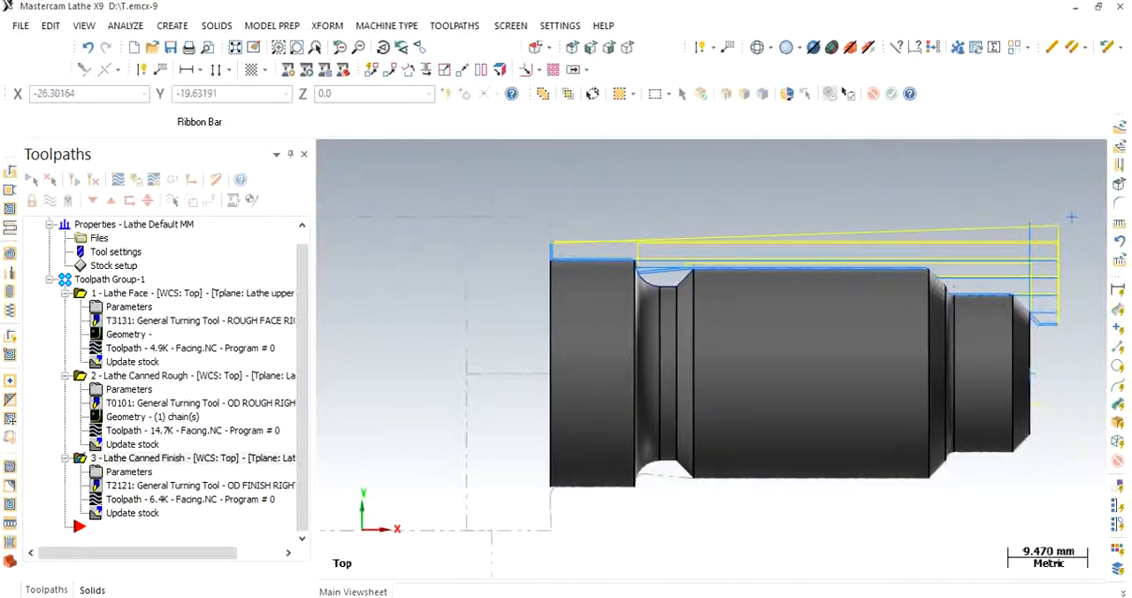
mouse_move(752, 594)
left_click(767, 572)
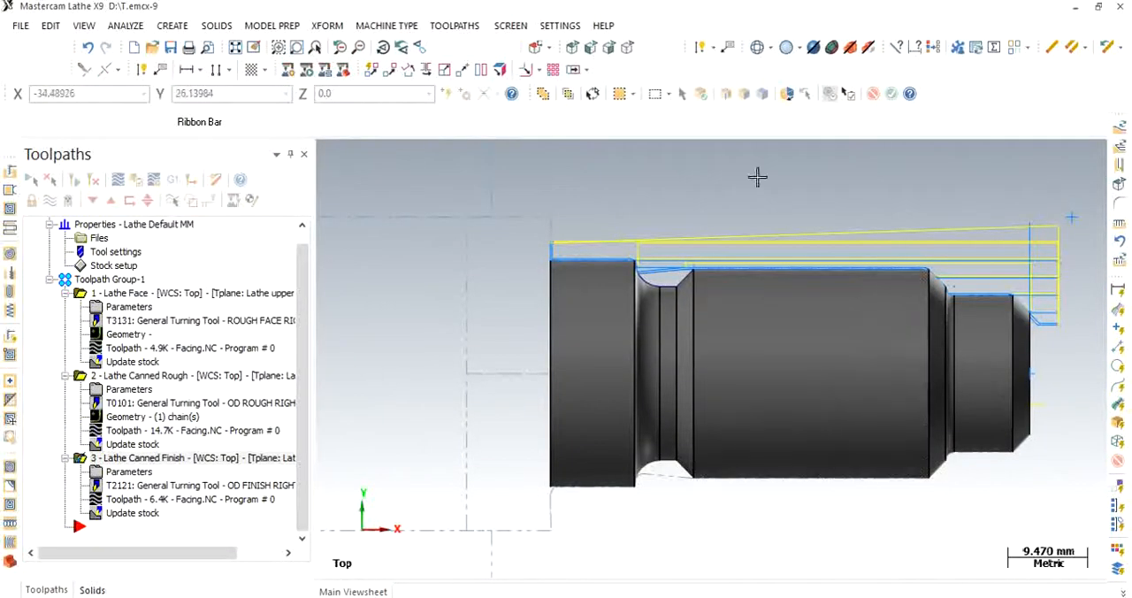
left_click(463, 26)
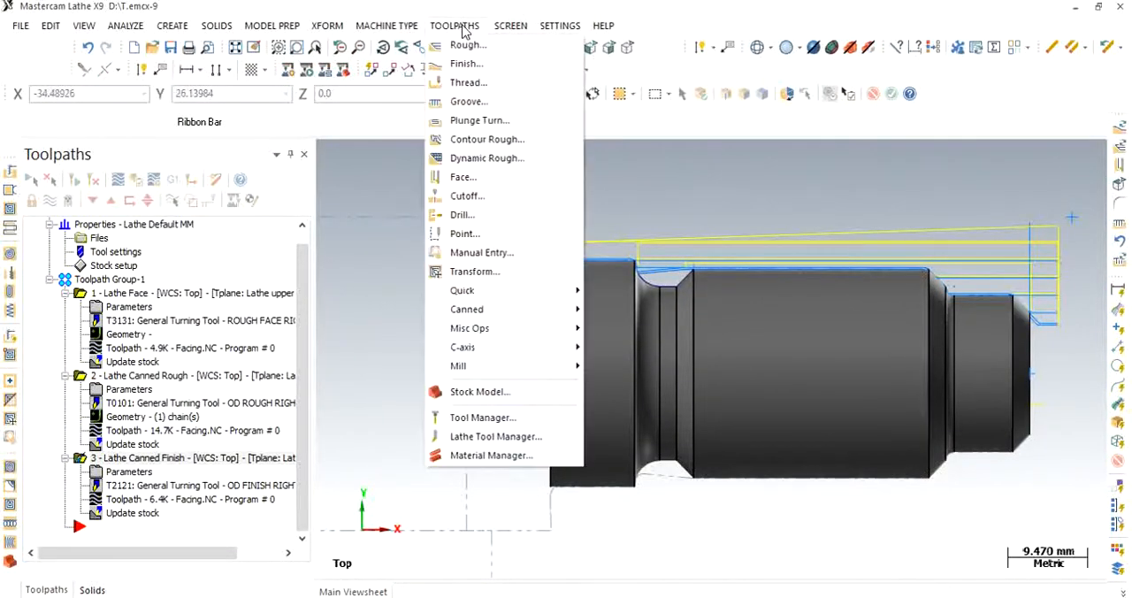
left_click(496, 102)
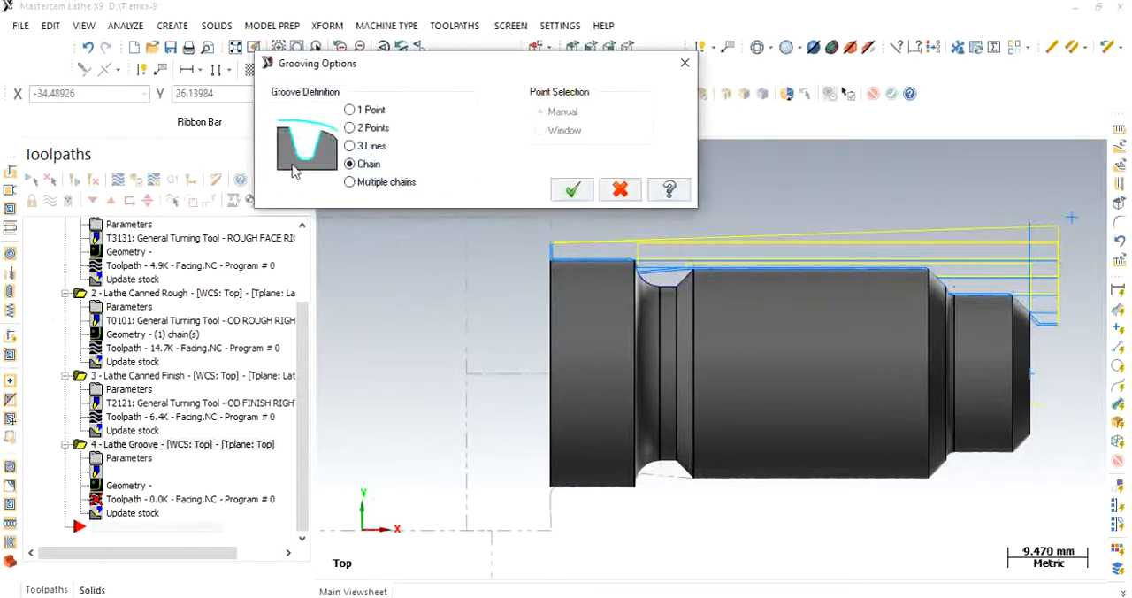
left_click_drag(395, 77, 256, 67)
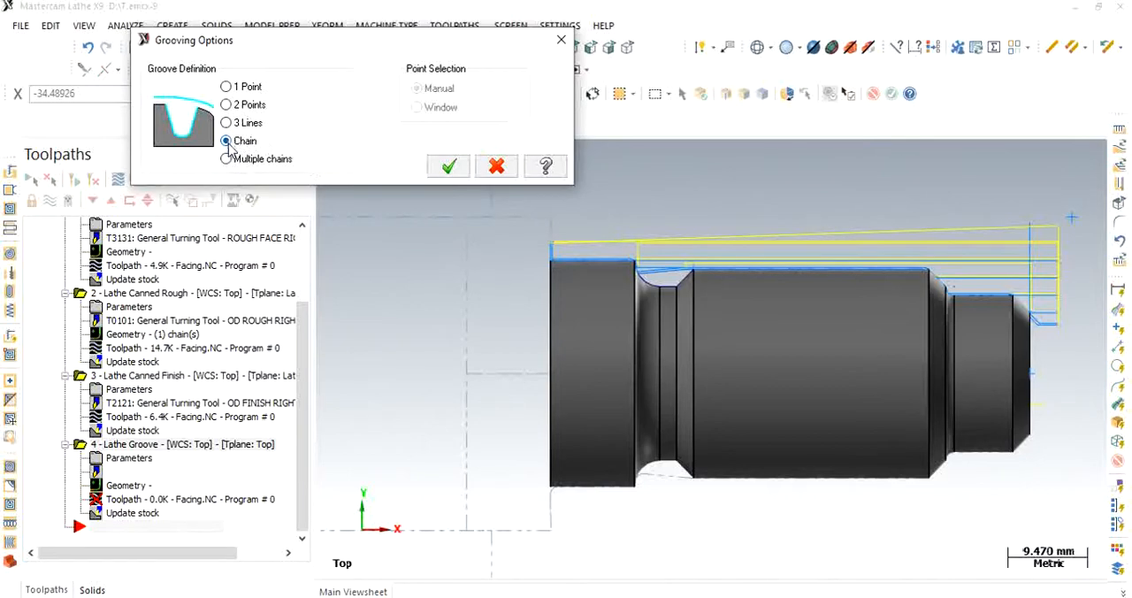
left_click(449, 168)
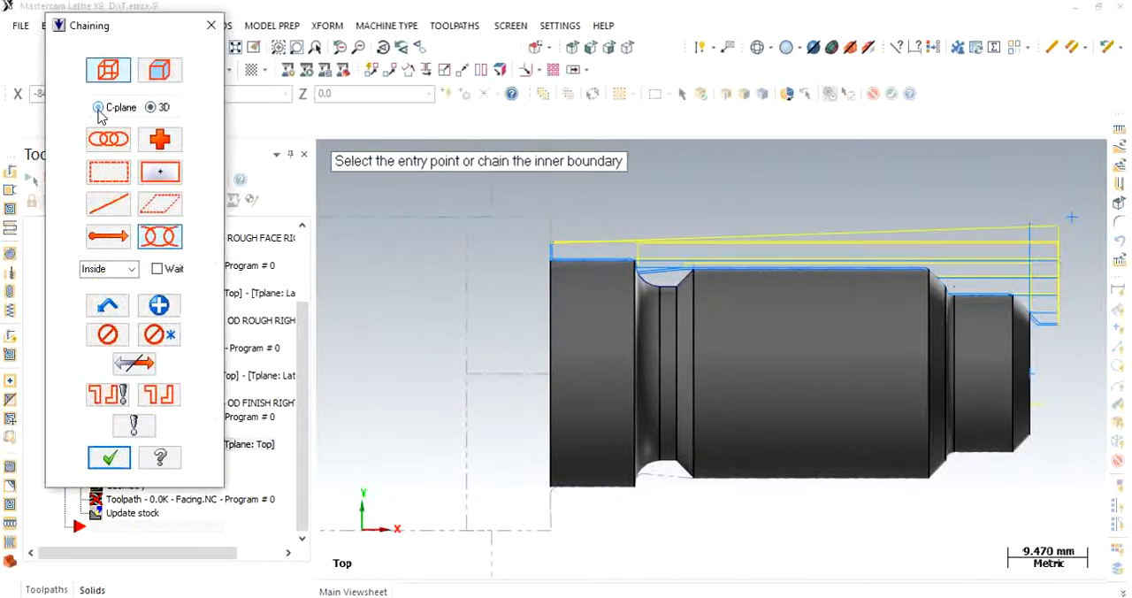
- Chain the rear groove profile in C-plane mode, from its chamfer to the fillet arc at the large rear diameter, and accept the chain
left_click(99, 108)
scroll(688, 305, "up", 3)
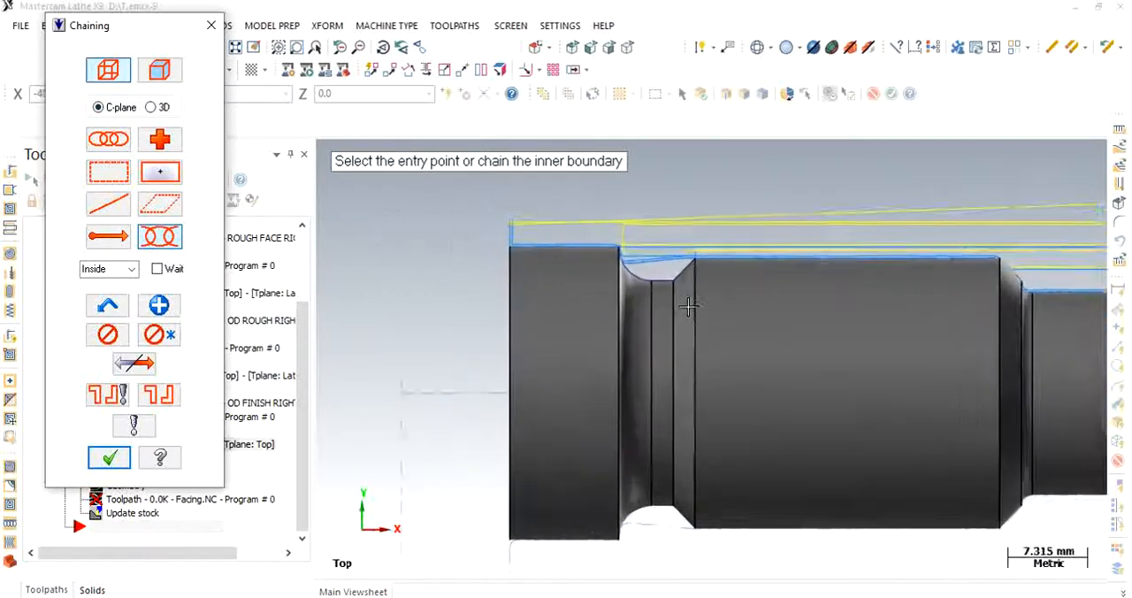
scroll(705, 240, "up", 1)
left_click(665, 259)
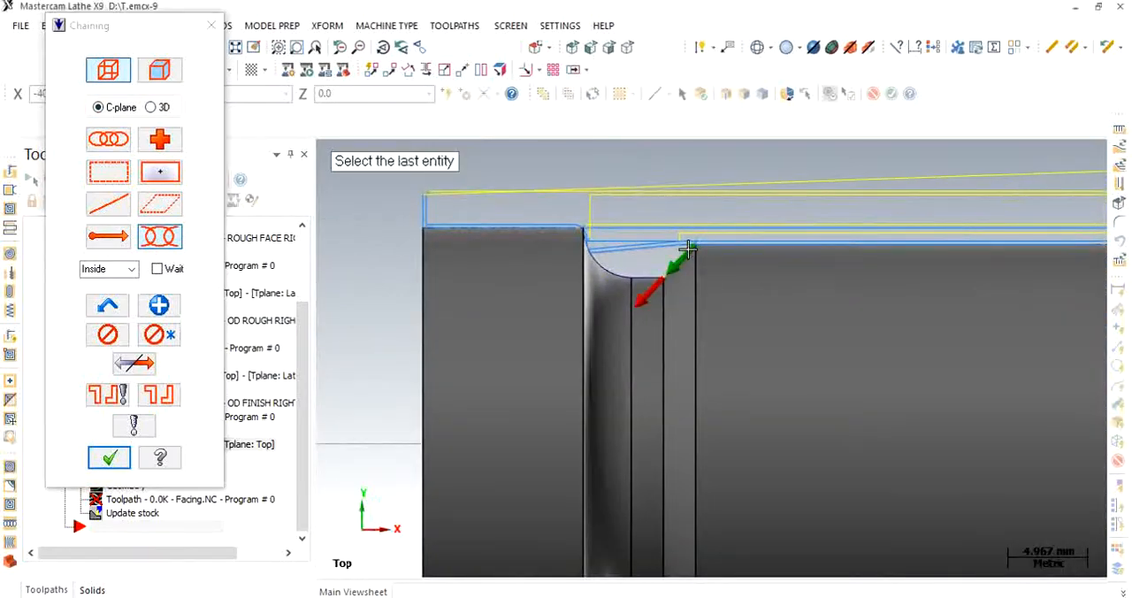
left_click(590, 240)
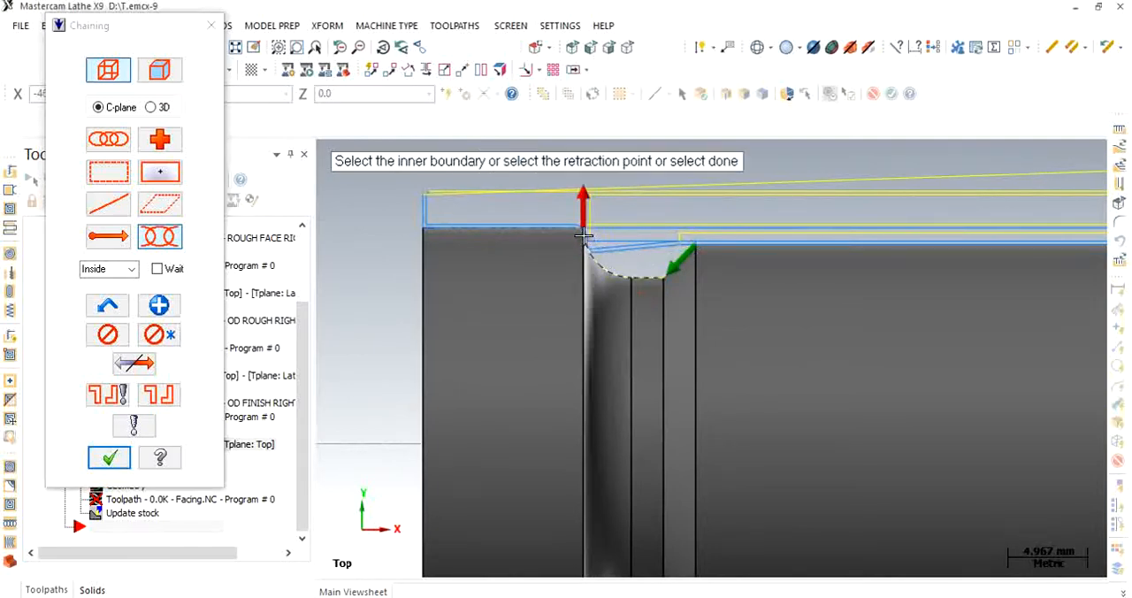
left_click(108, 457)
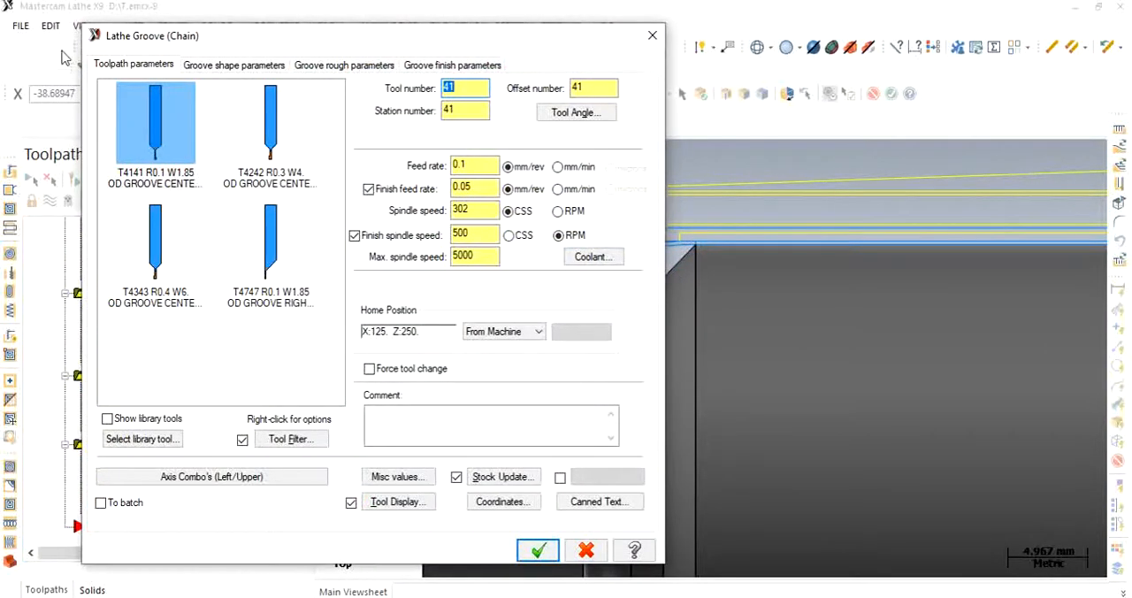
- Choose the T4141 R0.1 W1.85 narrow OD groove center tool and accept the groove toolpath
left_click(269, 126)
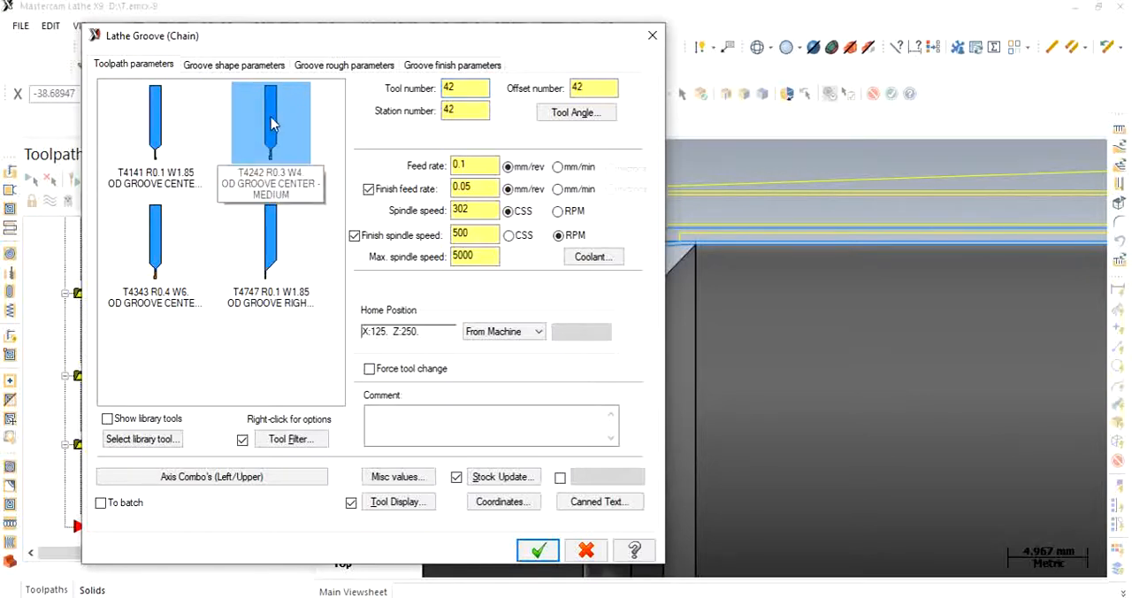
left_click(149, 131)
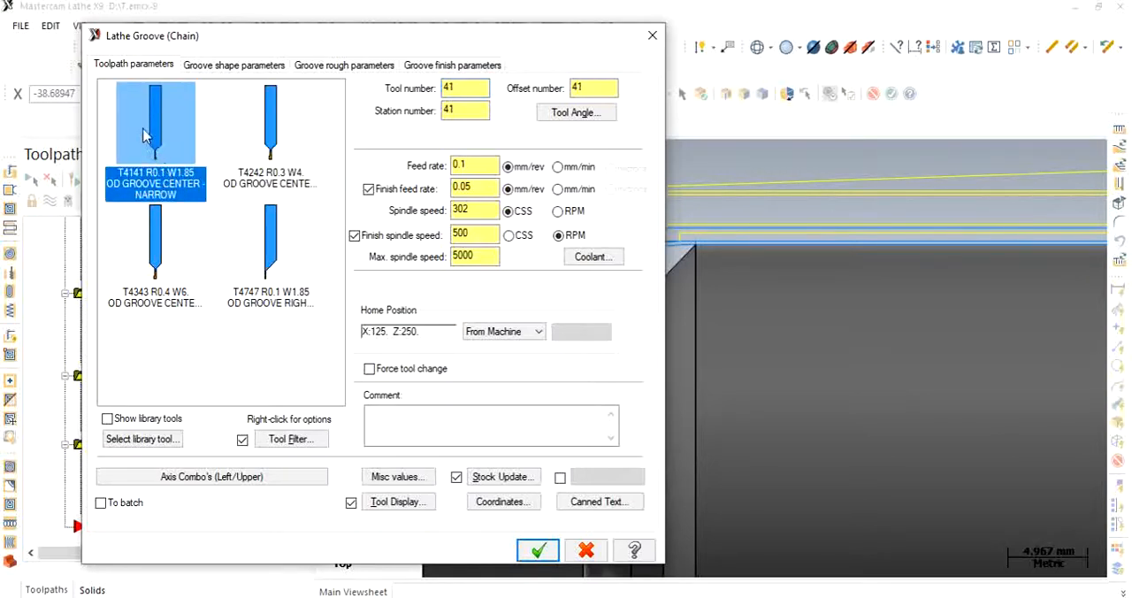
left_click(538, 551)
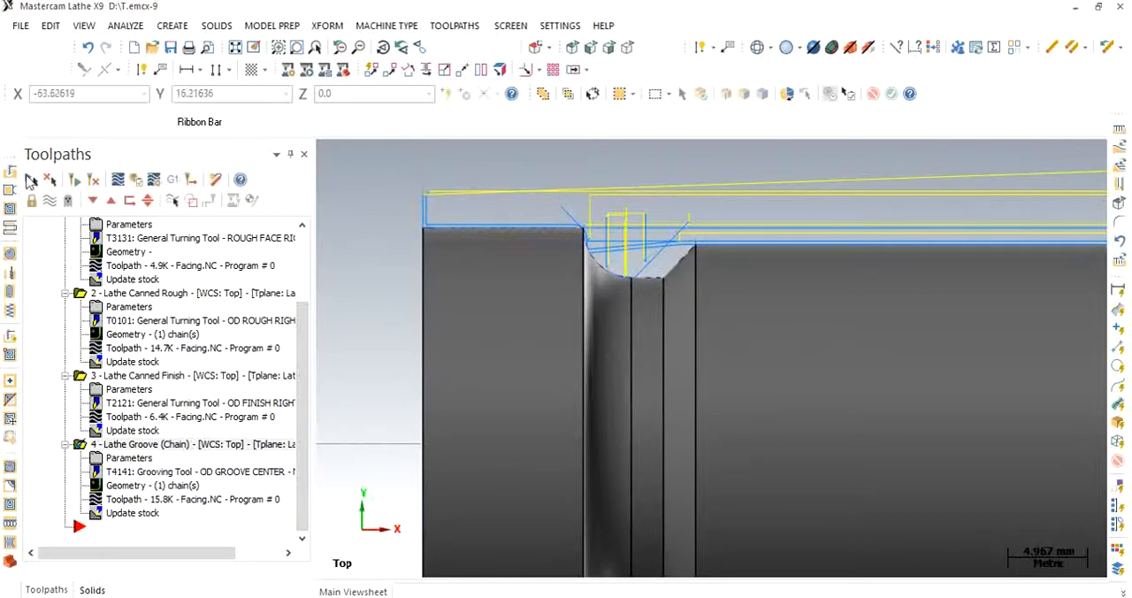
- Reopen the groove operation's parameters and set its roughing stock to leave to 0 mm in both X and Z
left_click(132, 457)
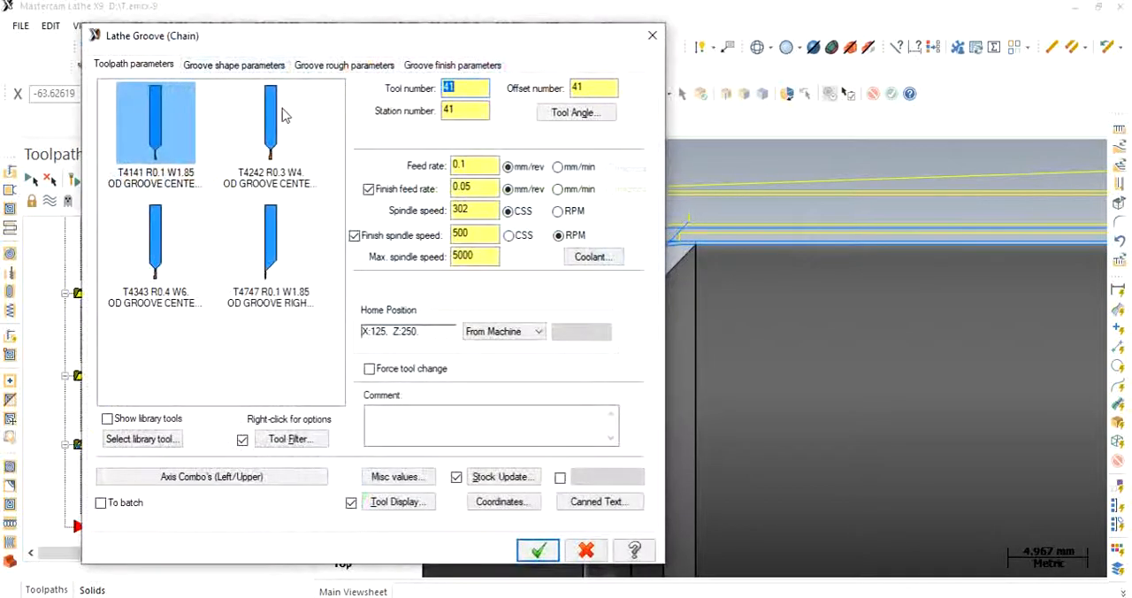
left_click(359, 67)
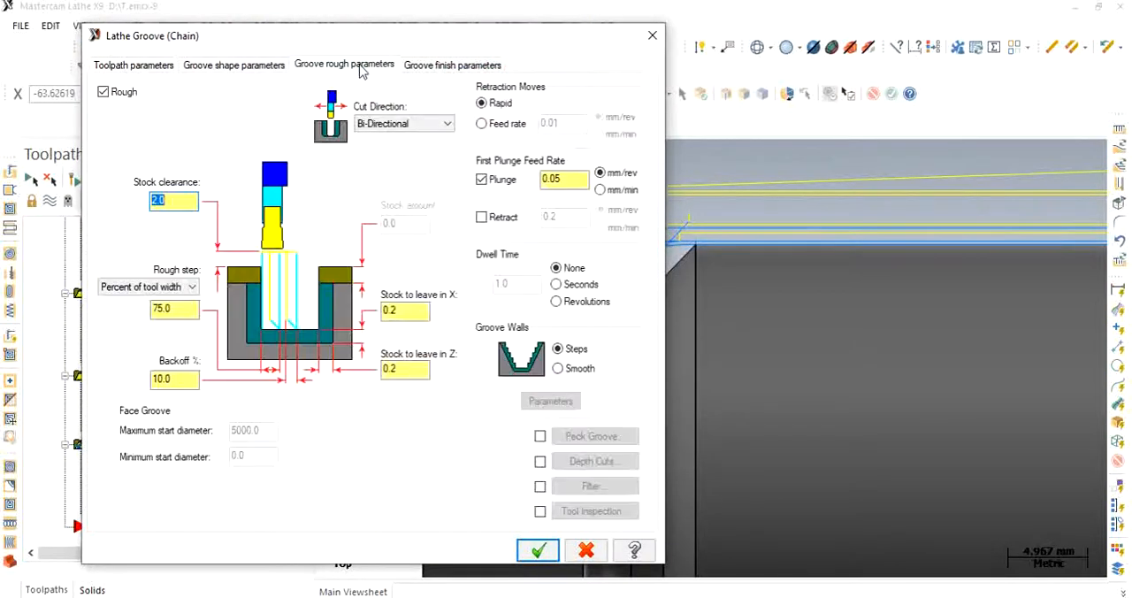
double_click(390, 309)
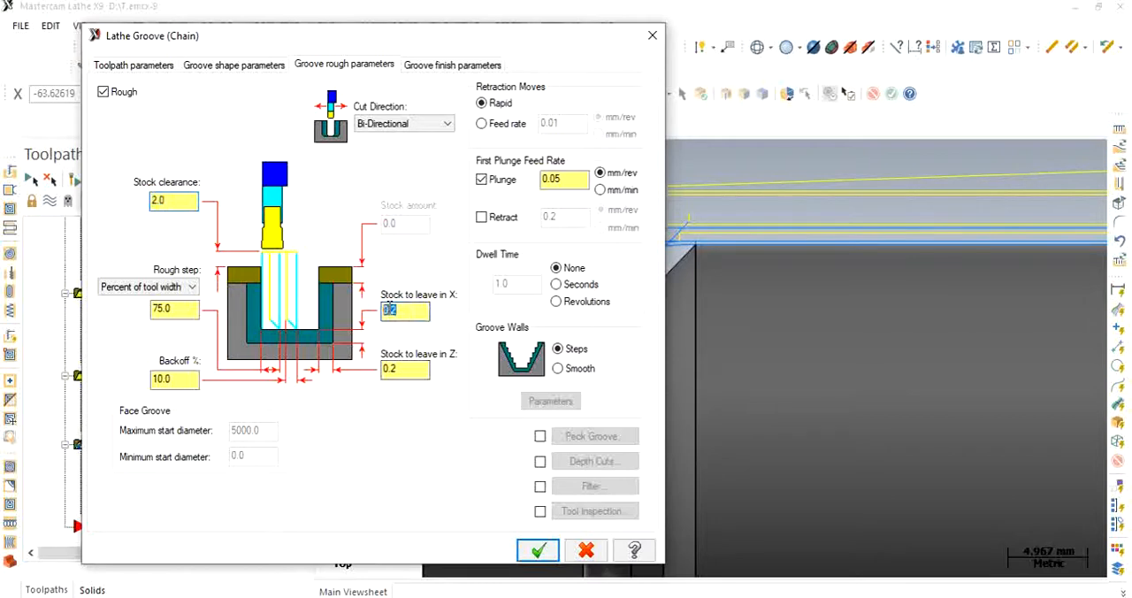
type("0")
double_click(391, 369)
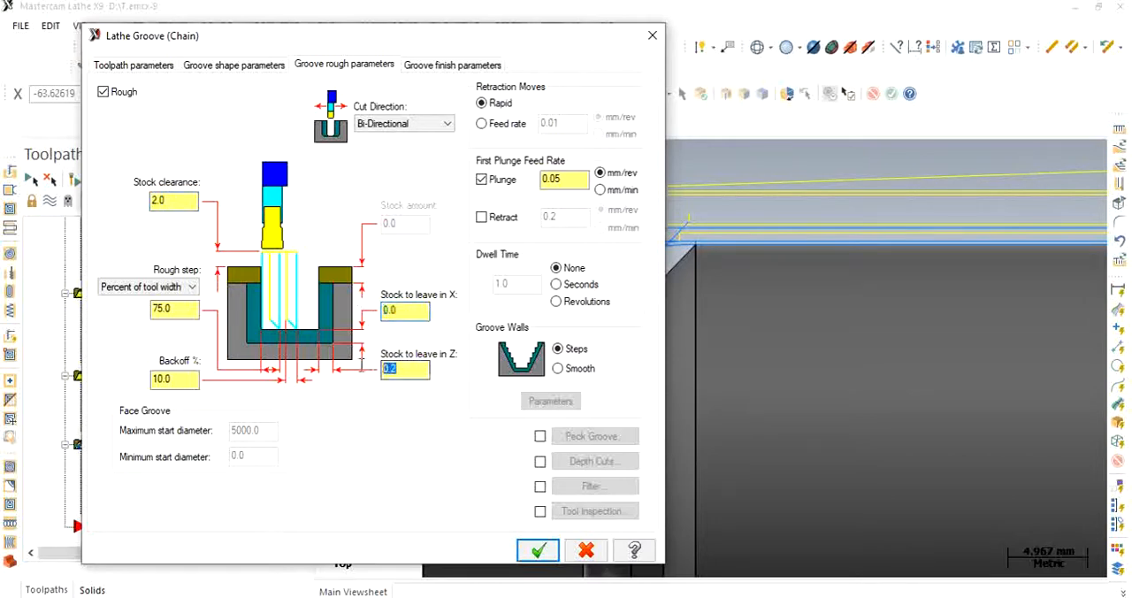
type("0")
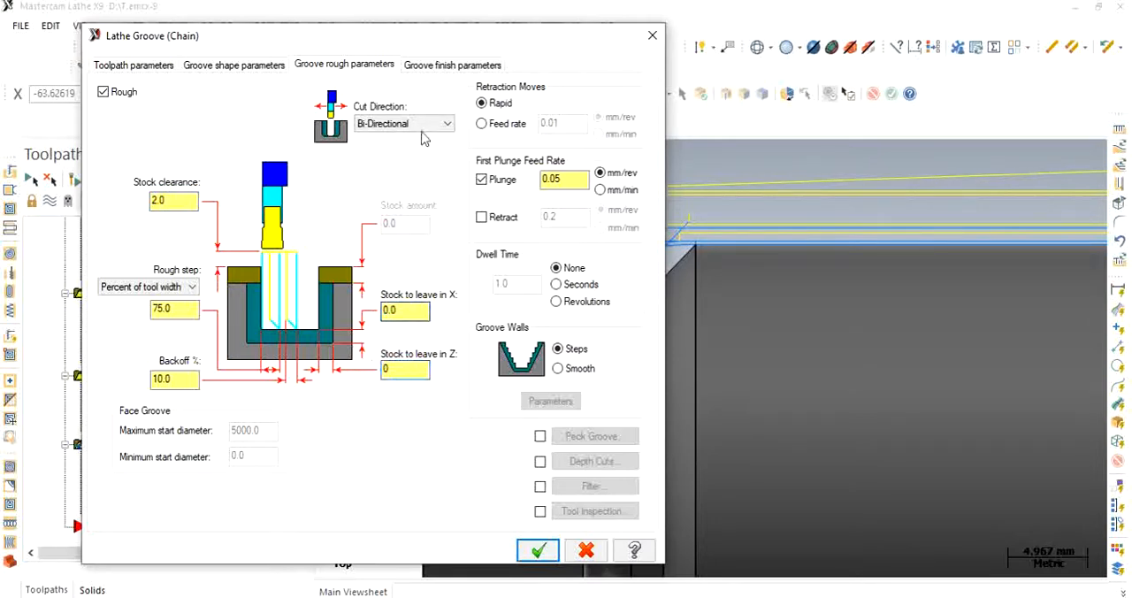
left_click(448, 69)
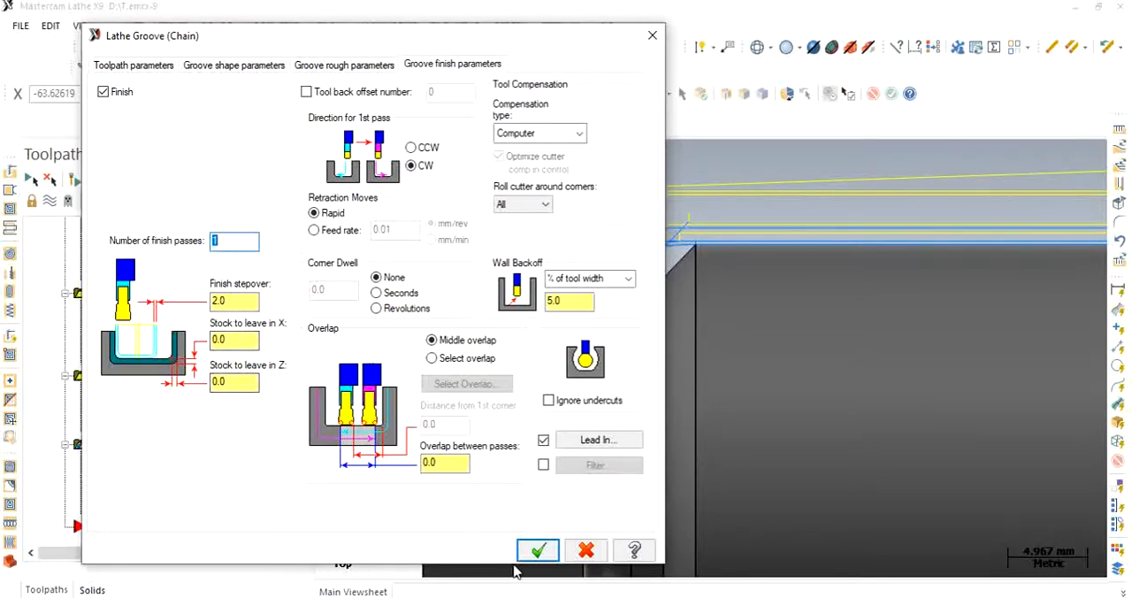
- Set the groove roughing stock to leave back to 0.2 mm in X and Z, check the finish parameters, and accept the operation
left_click(366, 64)
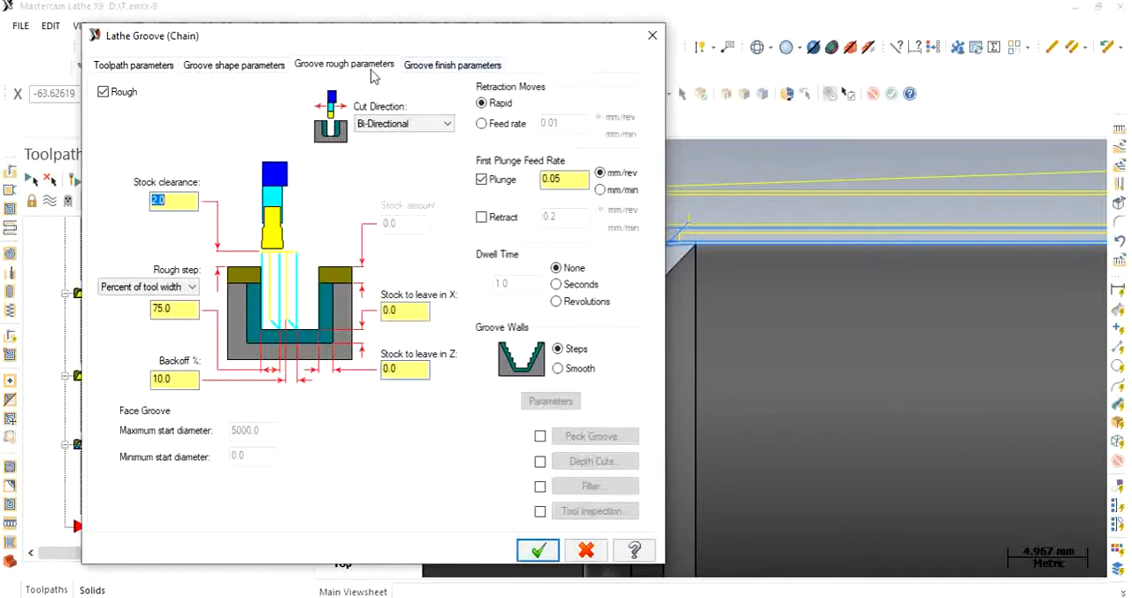
left_click(397, 316)
type("0.2")
key("Tab")
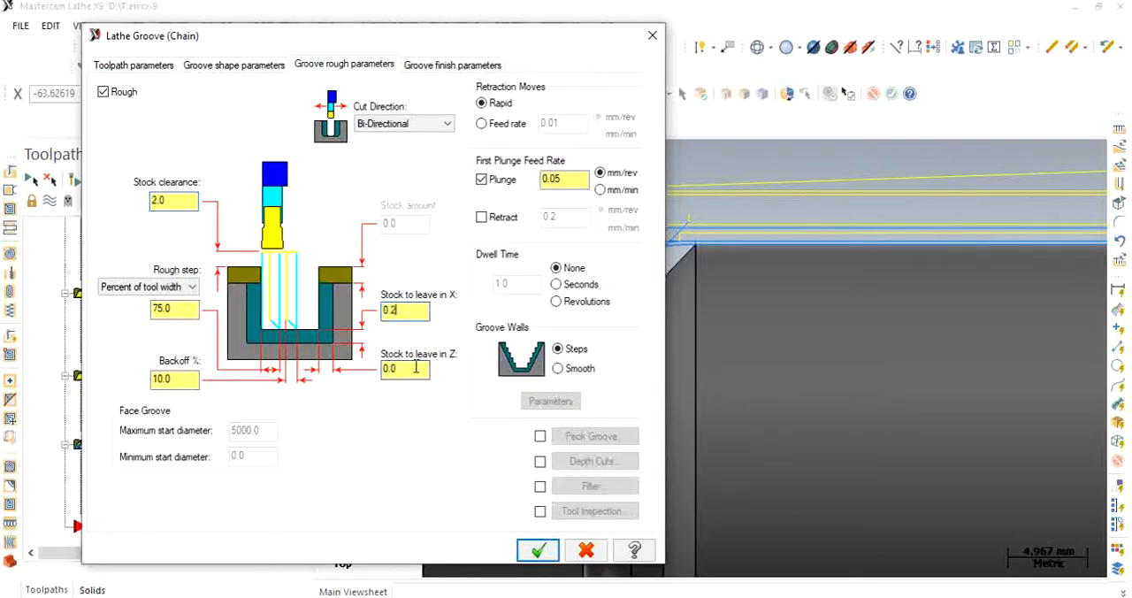
type("0.2")
left_click(426, 63)
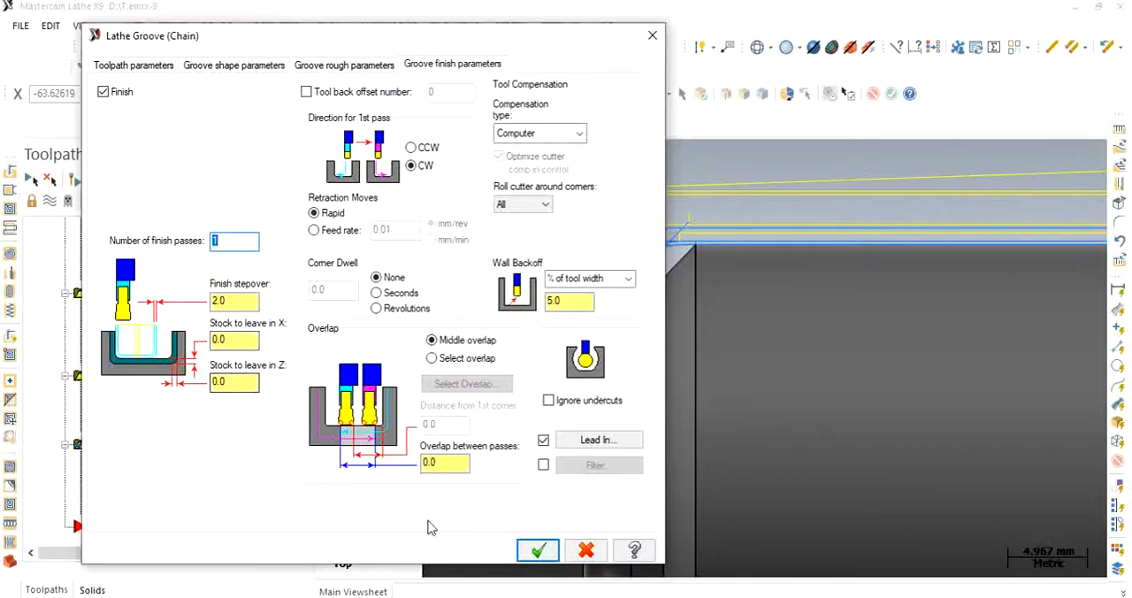
left_click(540, 553)
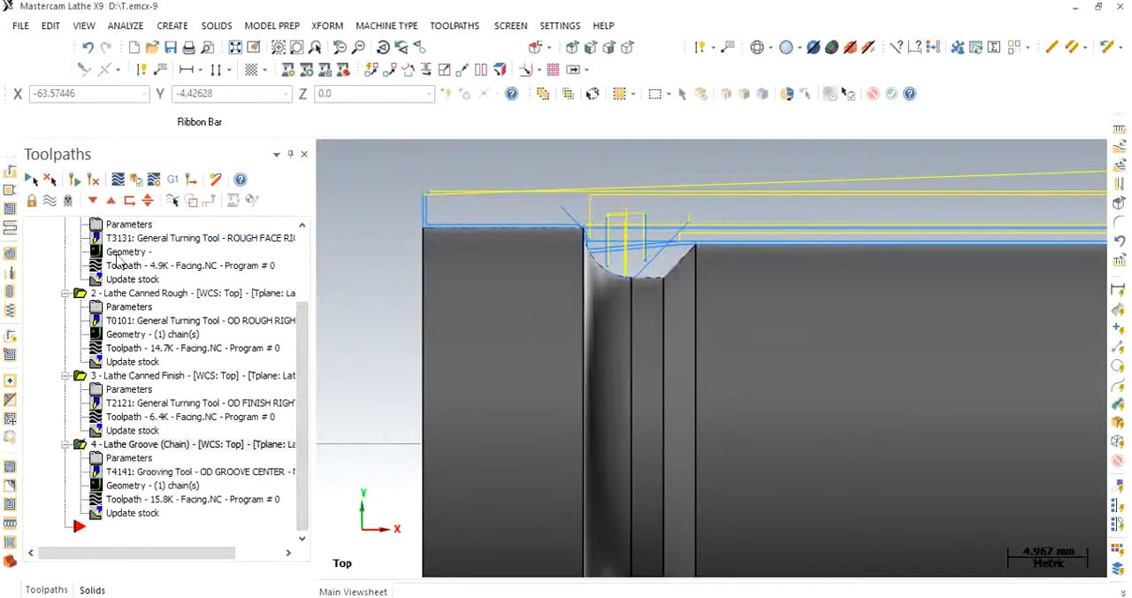
- Regenerate the selected operations' toolpaths
left_click(76, 180)
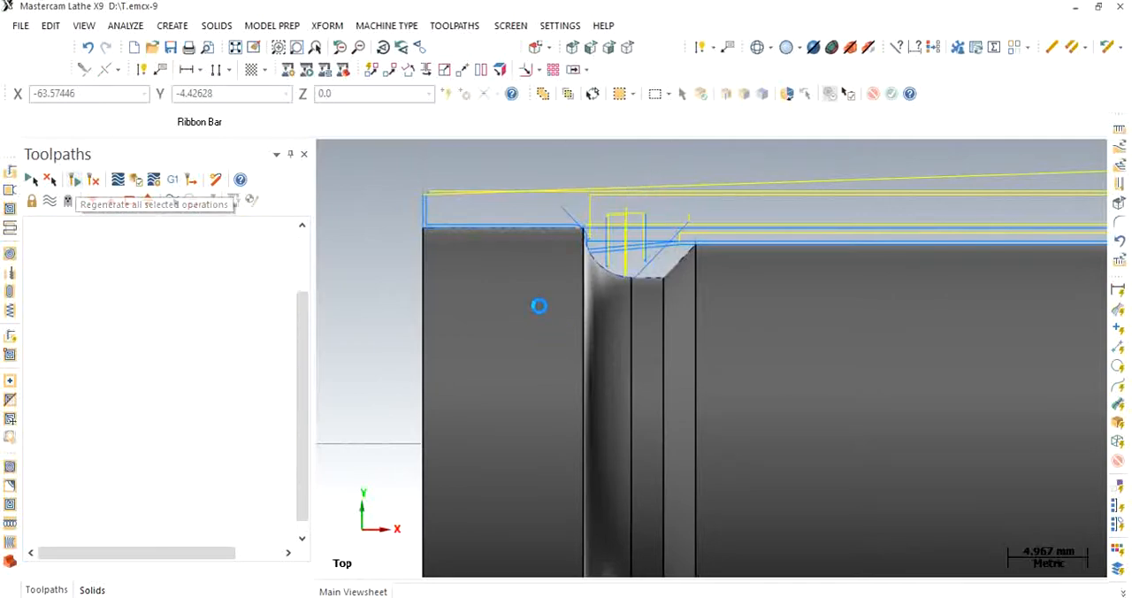
scroll(539, 306, "down", 2)
scroll(540, 306, "down", 2)
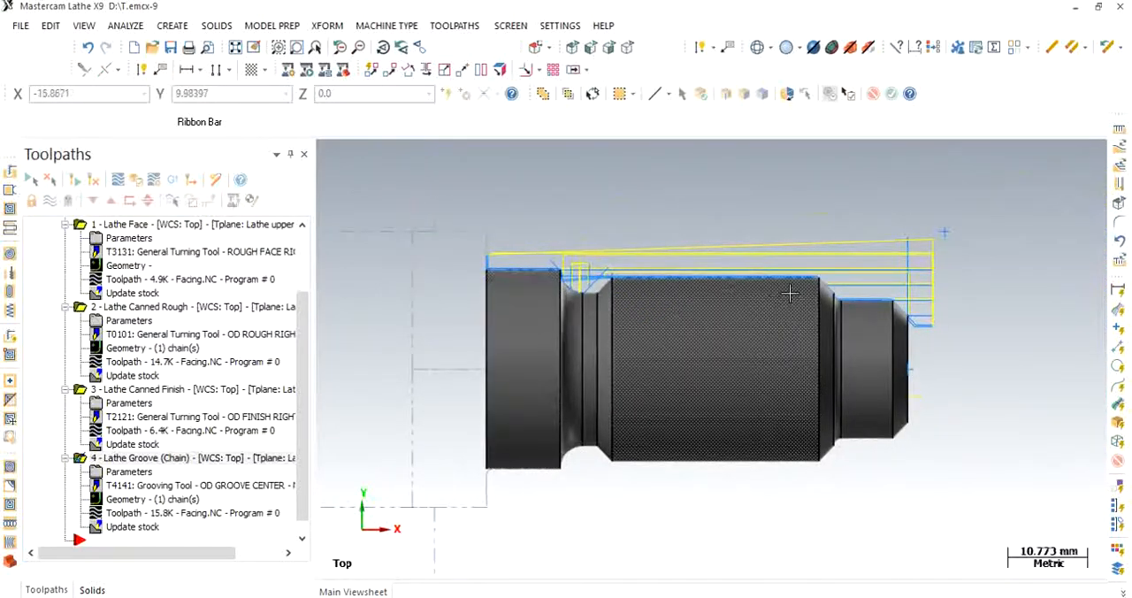
- Start a Lathe Thread toolpath and choose the T9595 R0.108 medium right-hand OD thread tool
scroll(796, 287, "up", 2)
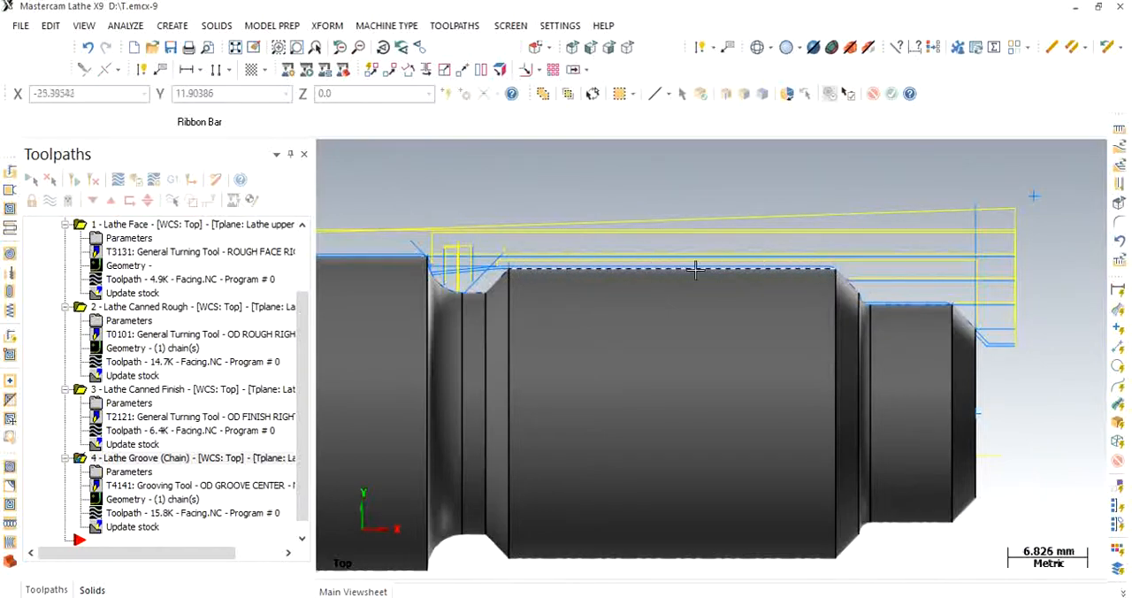
left_click(456, 26)
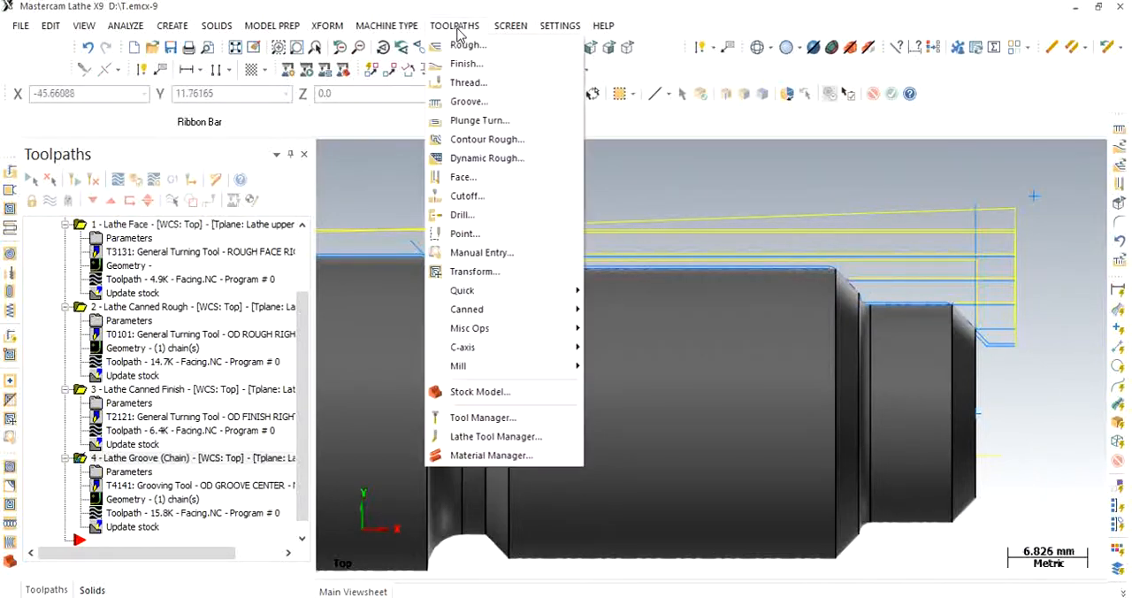
left_click(458, 84)
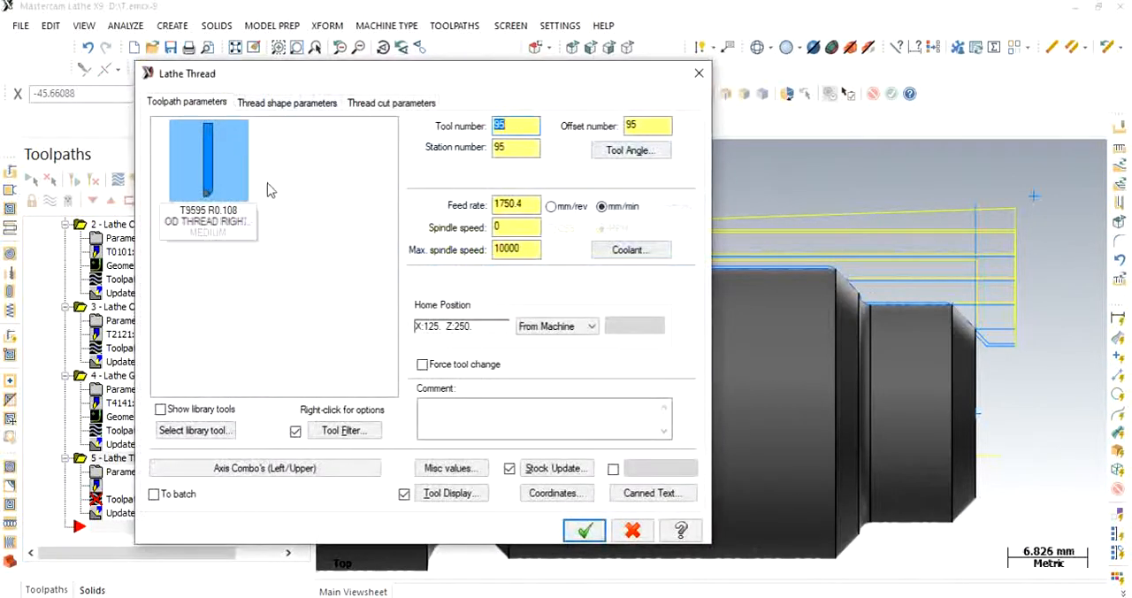
left_click(217, 183)
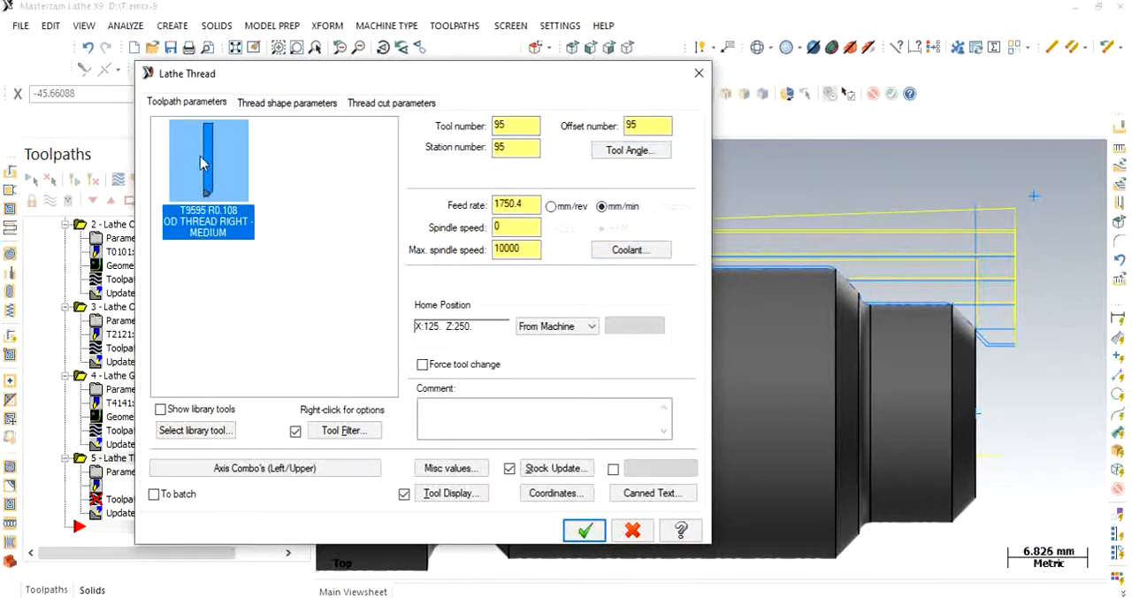
- Set the thread lead to 3 mm/thread and apply the coarse 24 mm Metric M Profile entry from the thread table
left_click(306, 106)
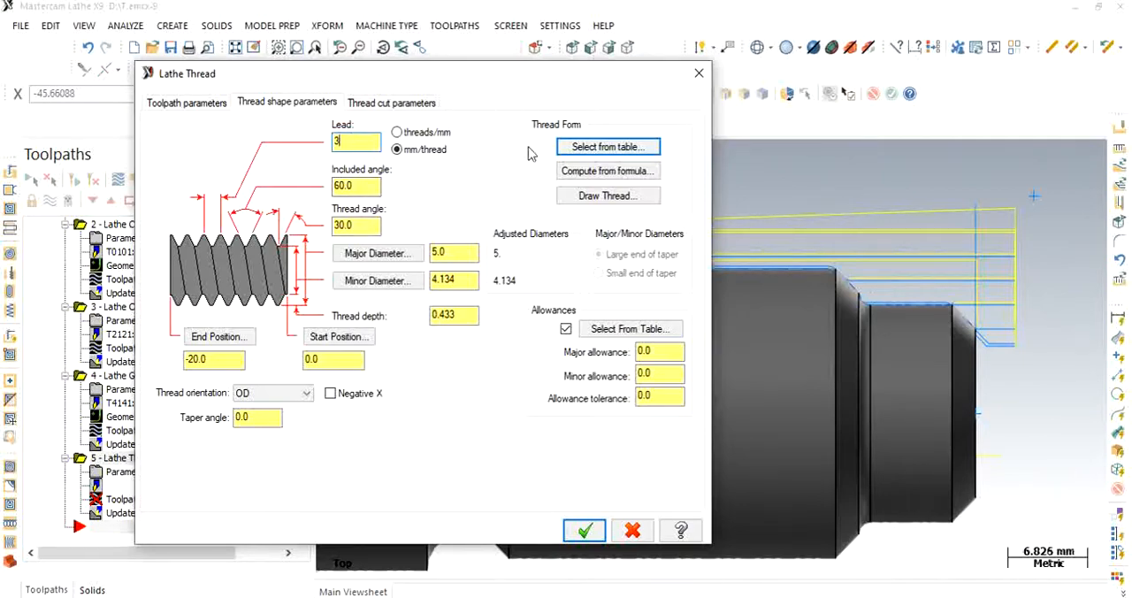
left_click(607, 149)
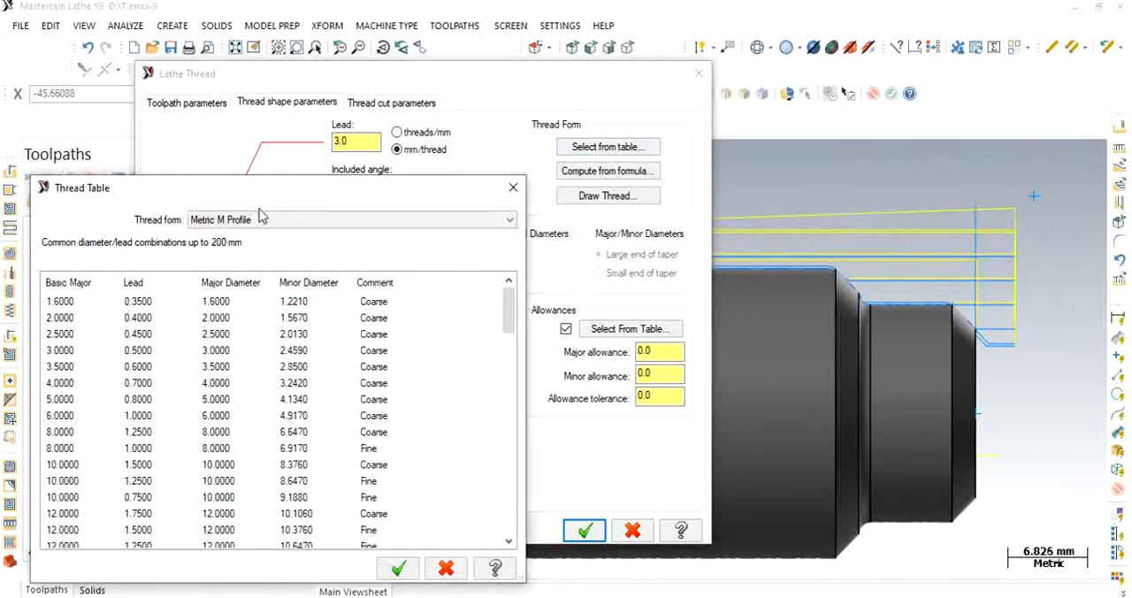
left_click_drag(262, 196, 335, 124)
left_click(308, 147)
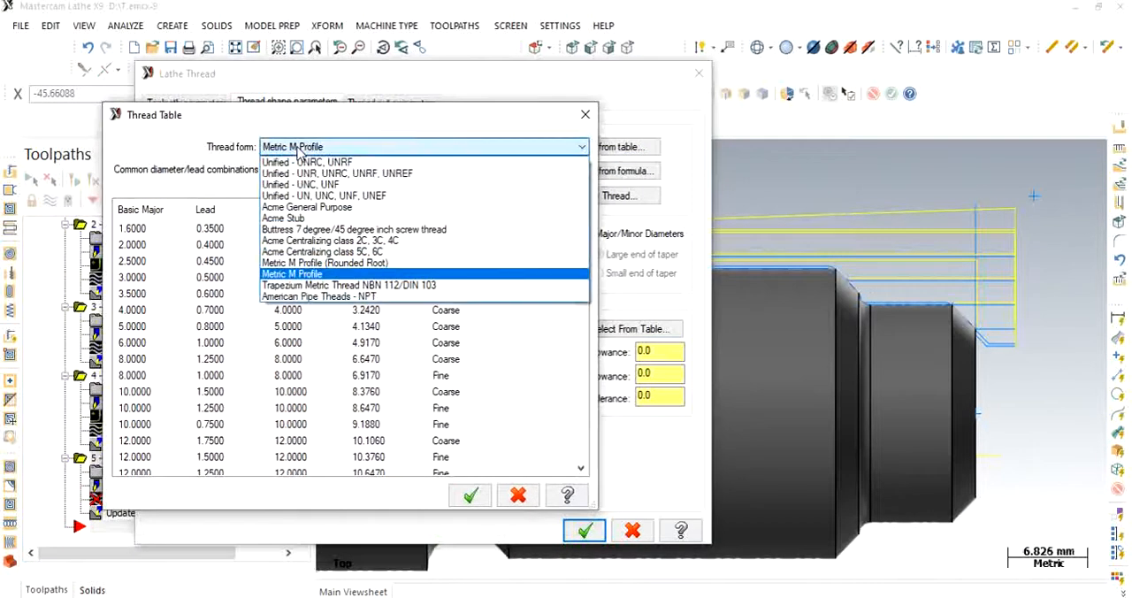
left_click(327, 275)
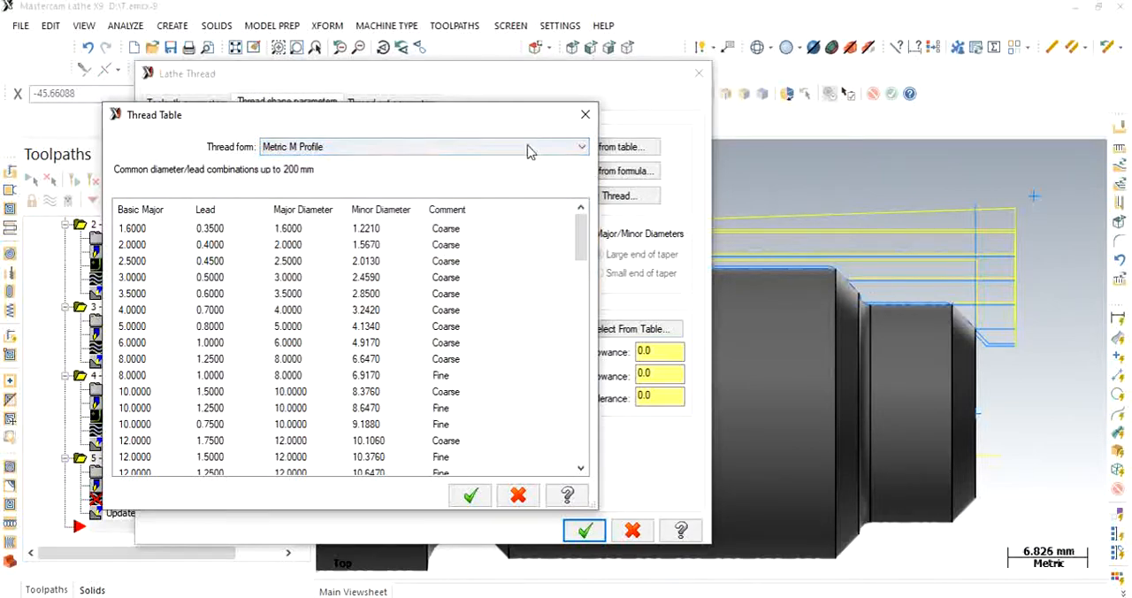
left_click_drag(585, 232, 586, 282)
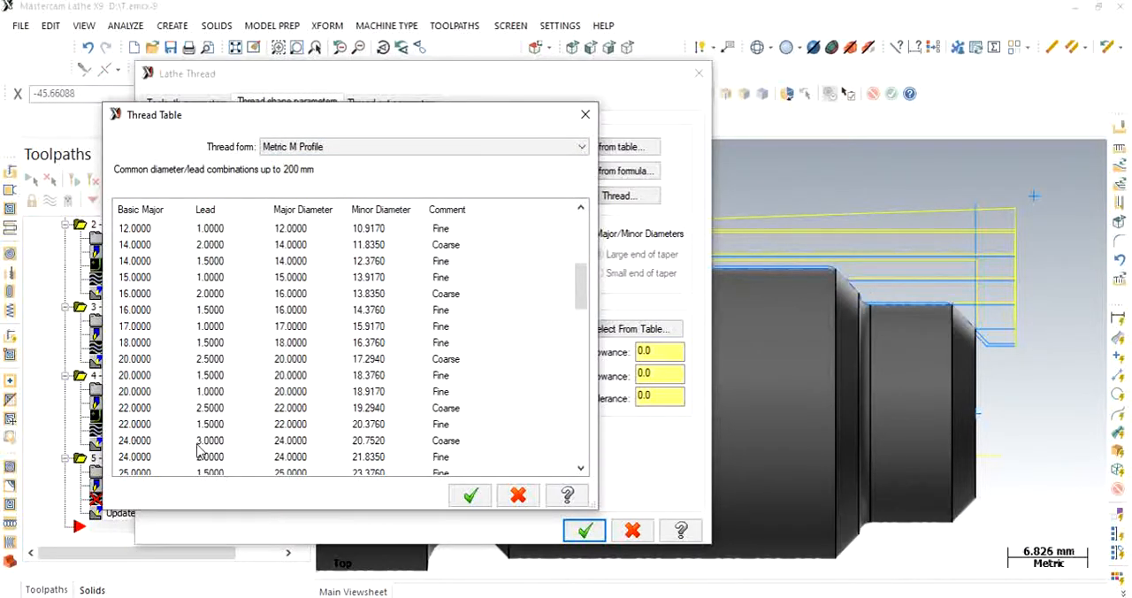
left_click(140, 445)
left_click(471, 497)
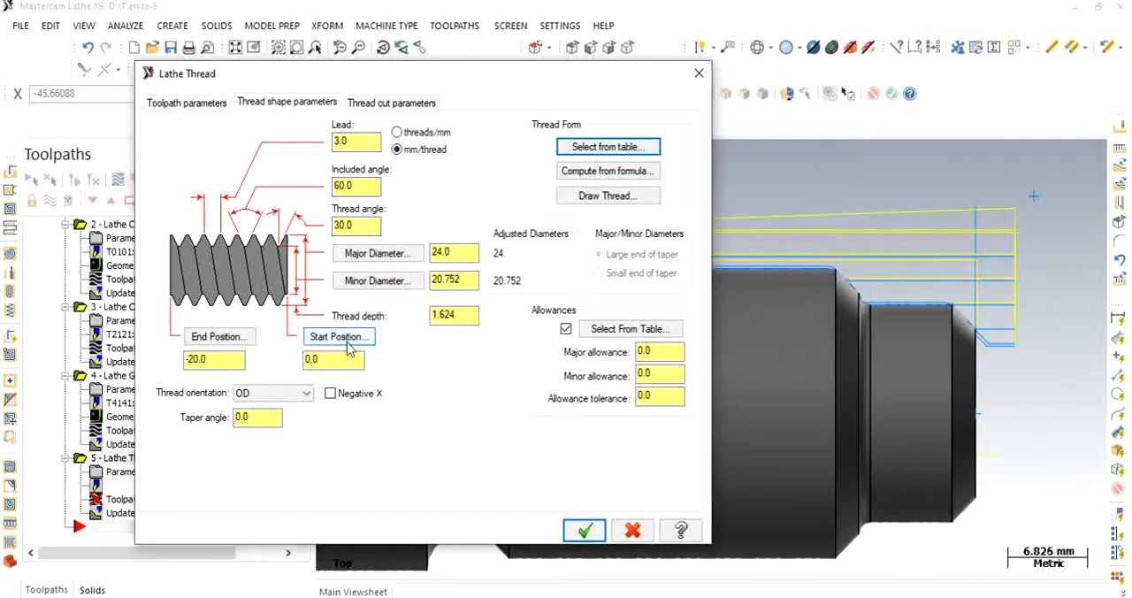
- Pick the thread start at Z -12 and end at Z -40 on the long middle diameter's edges and accept the thread toolpath
left_click(346, 343)
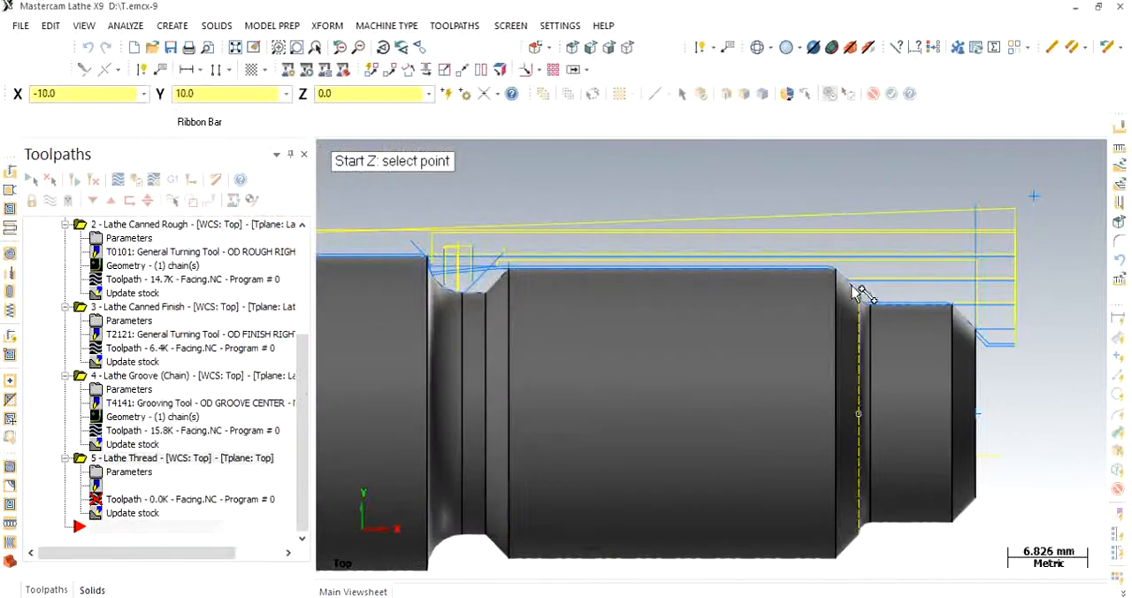
left_click(840, 271)
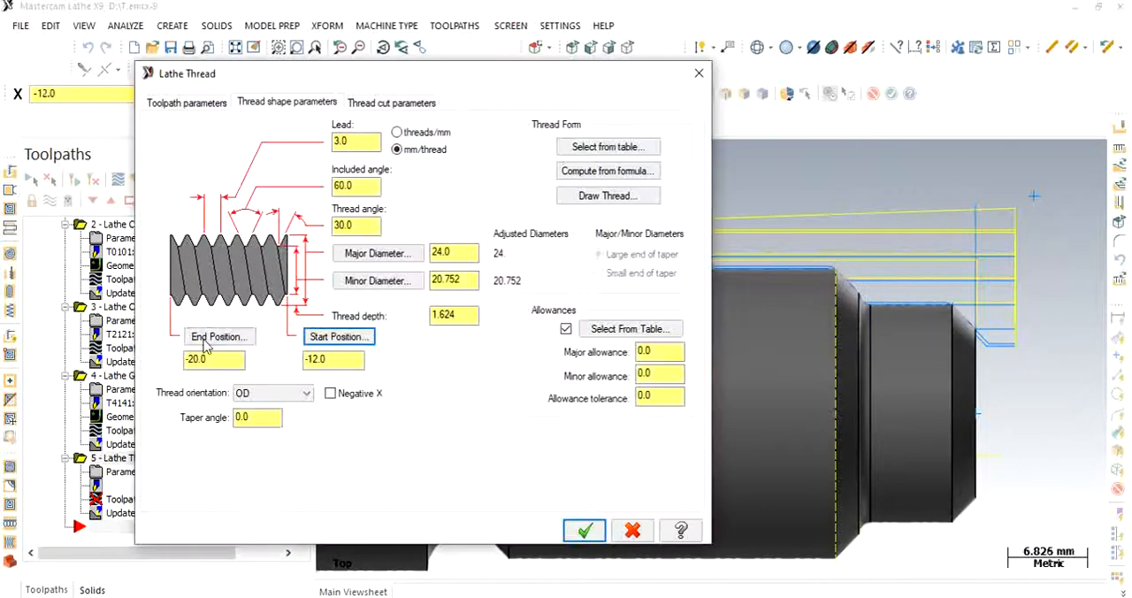
left_click(203, 343)
left_click(511, 274)
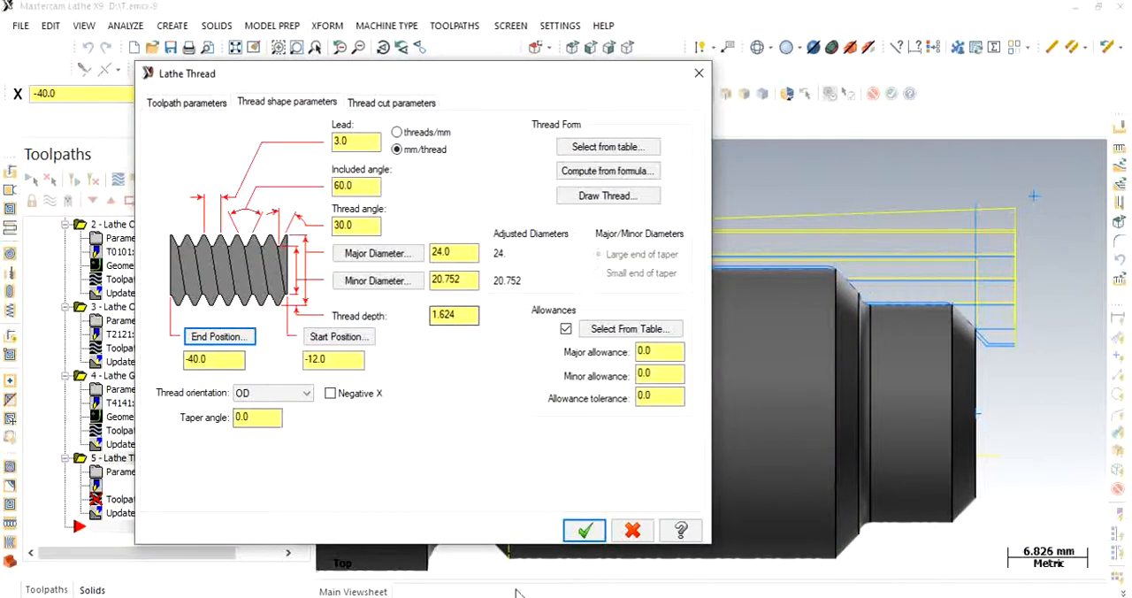
left_click(584, 530)
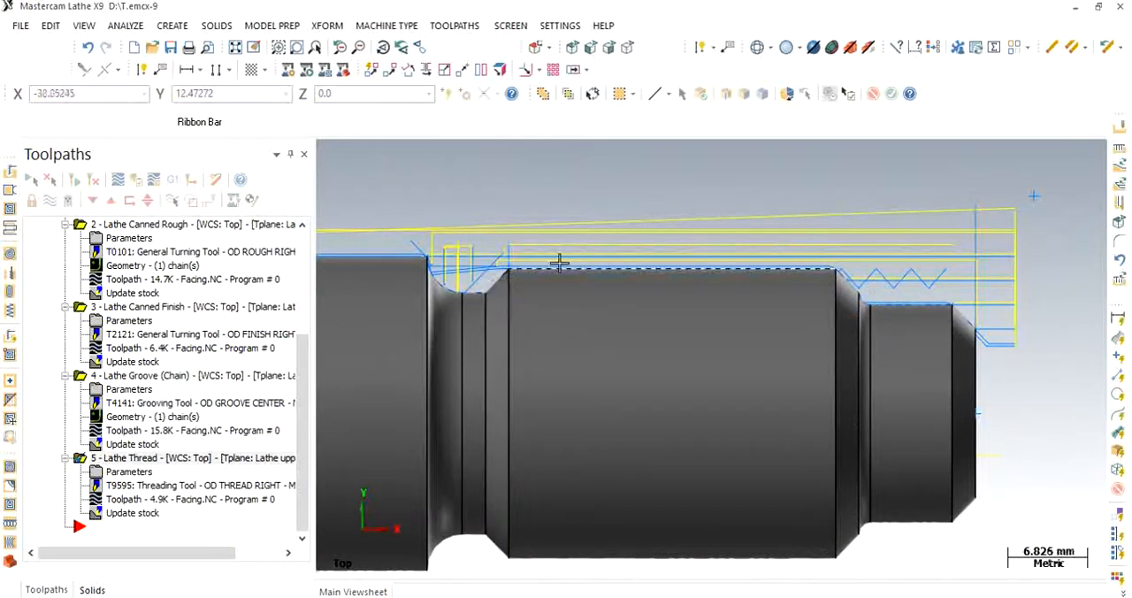
scroll(507, 258, "down", 1)
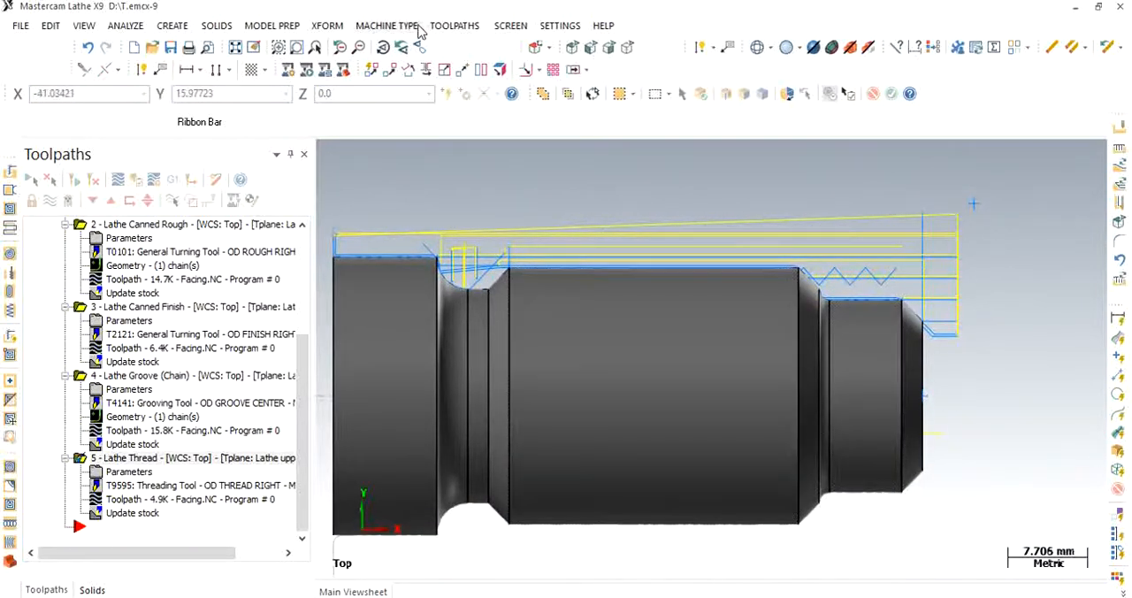
- Start a Lathe Drill toolpath and, in the tool definition, rename its 8 mm diameter drill to 8. Drill
left_click(451, 27)
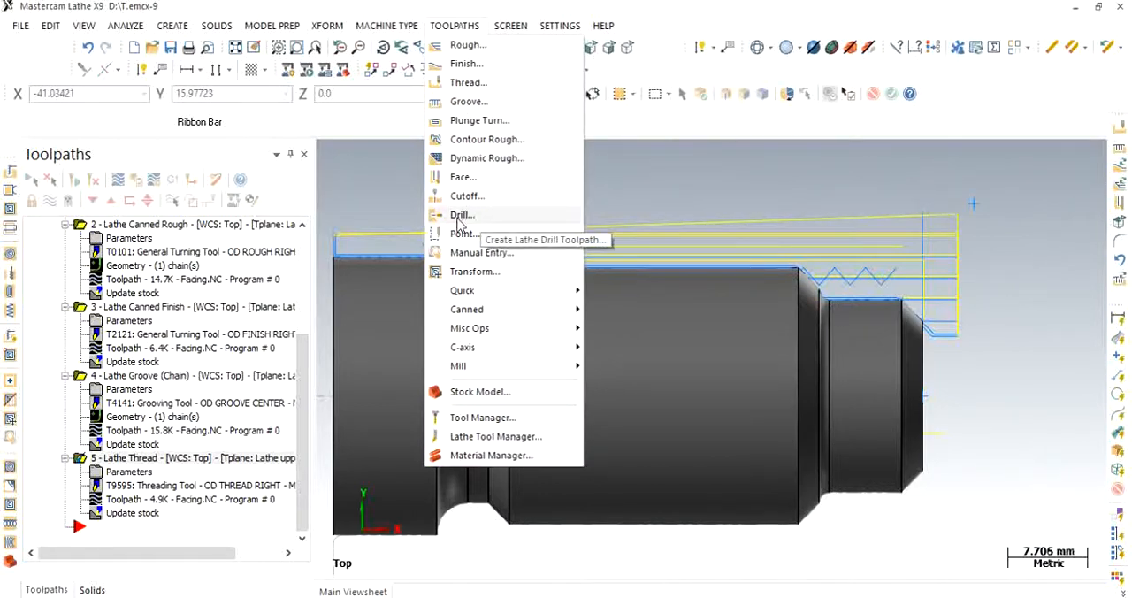
left_click(459, 216)
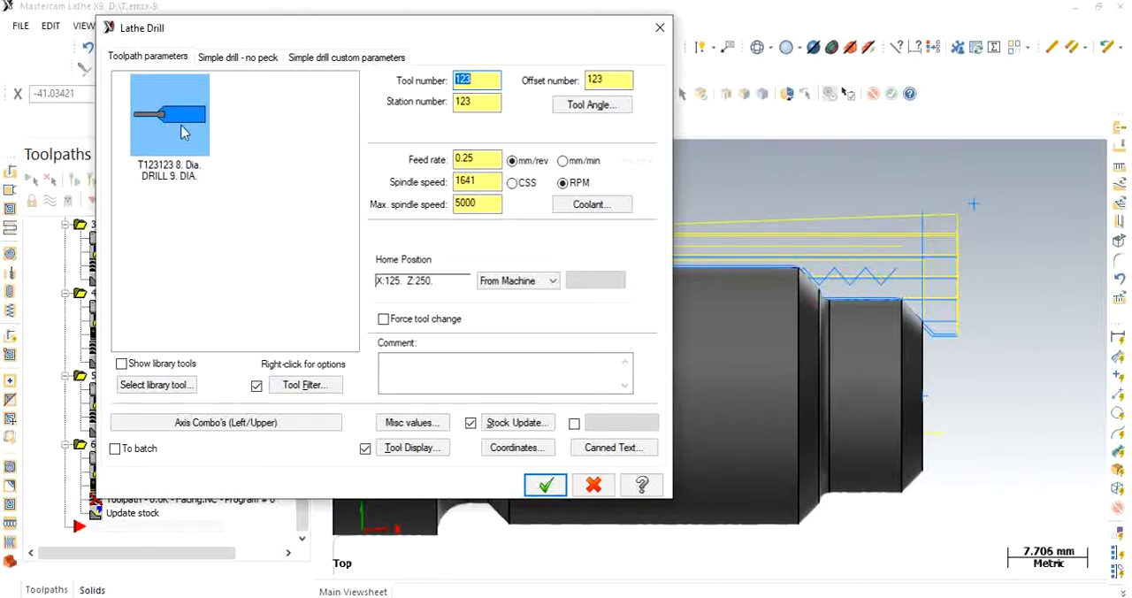
mouse_move(184, 132)
double_click(166, 158)
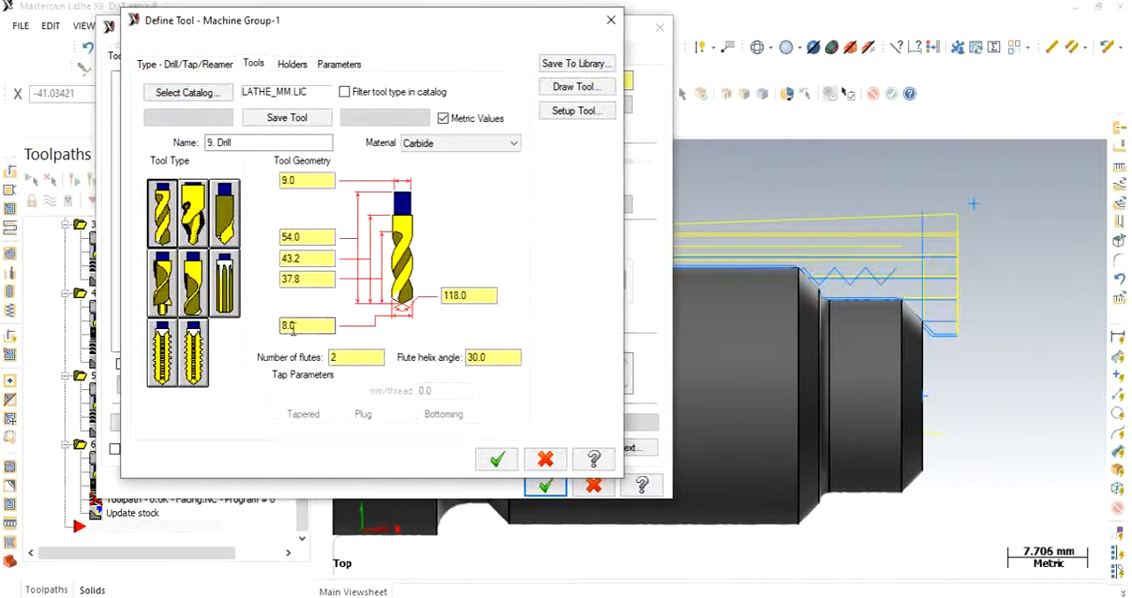
left_click_drag(319, 324, 249, 318)
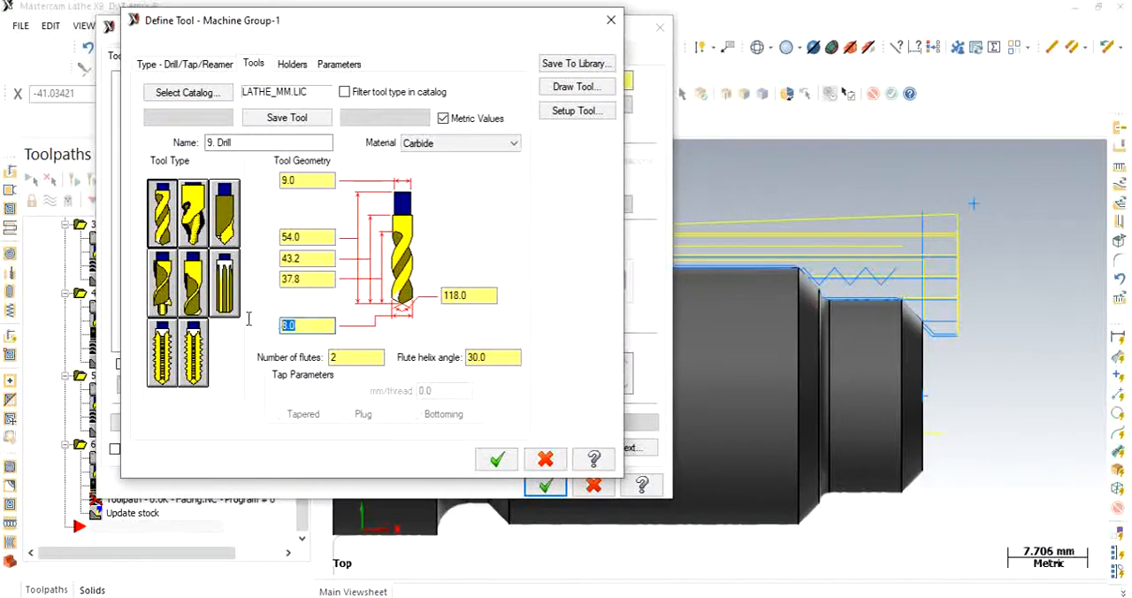
double_click(209, 142)
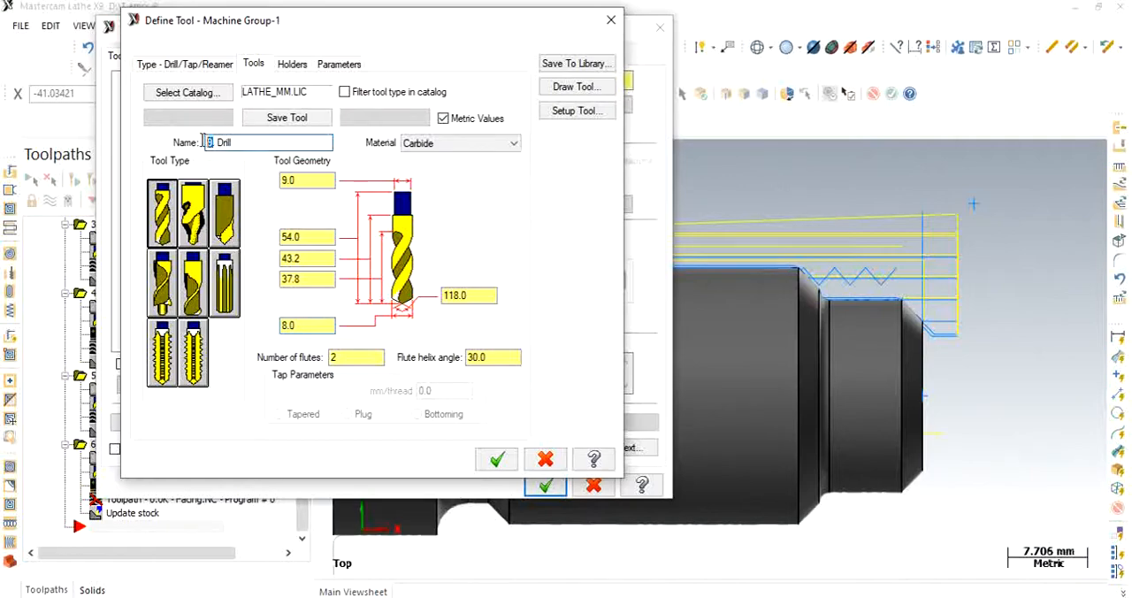
type("8.")
left_click(162, 218)
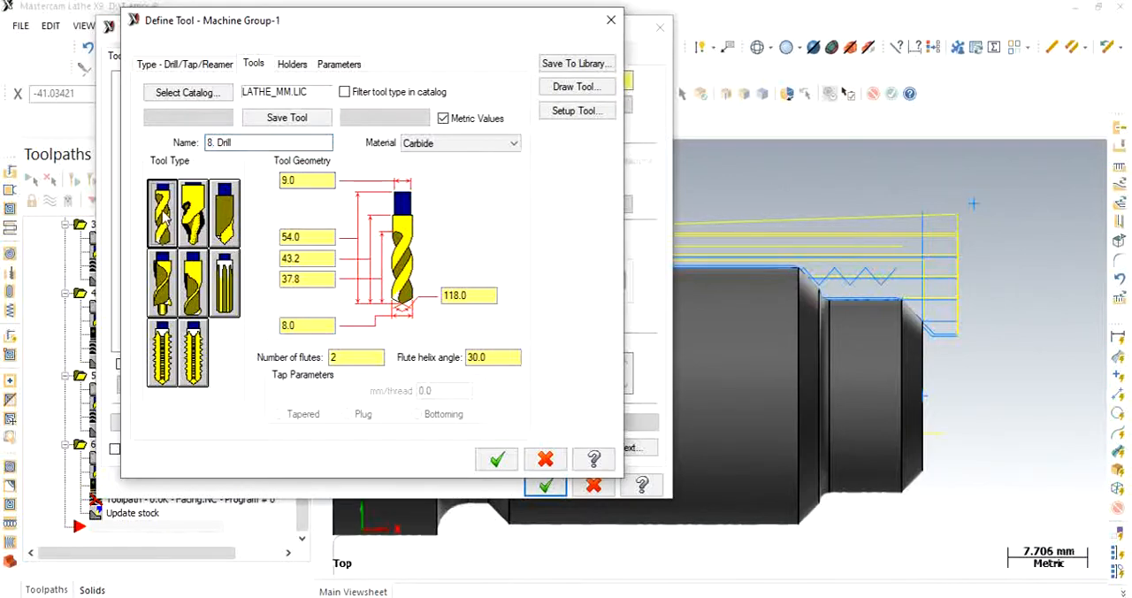
left_click(496, 460)
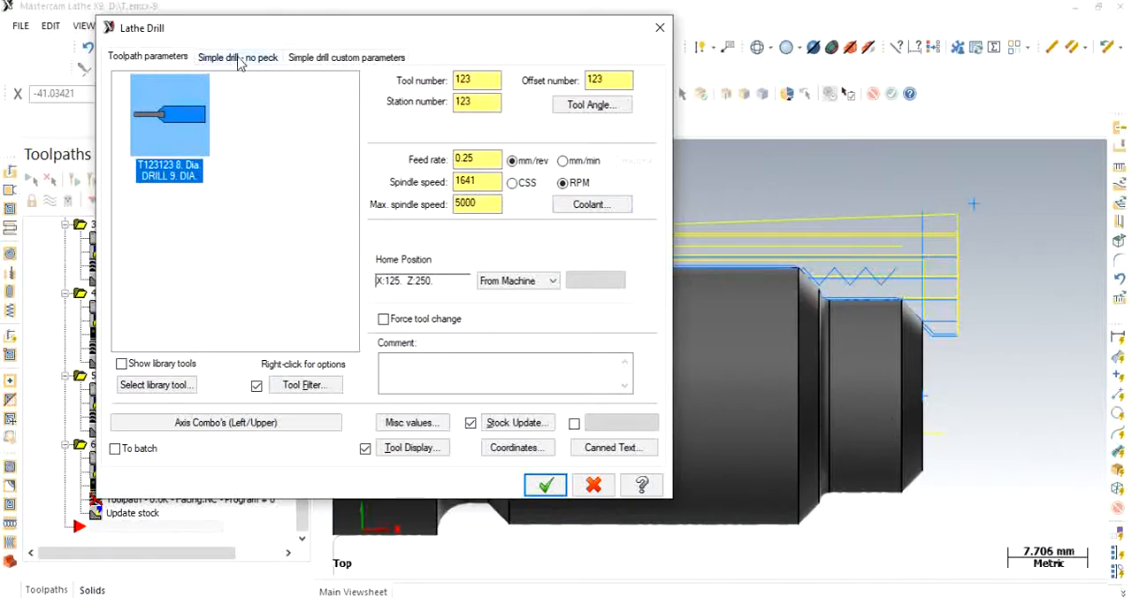
- Set the drill depth to an absolute -20 and pick the centre of the shaft's front face as the drill point
left_click(237, 58)
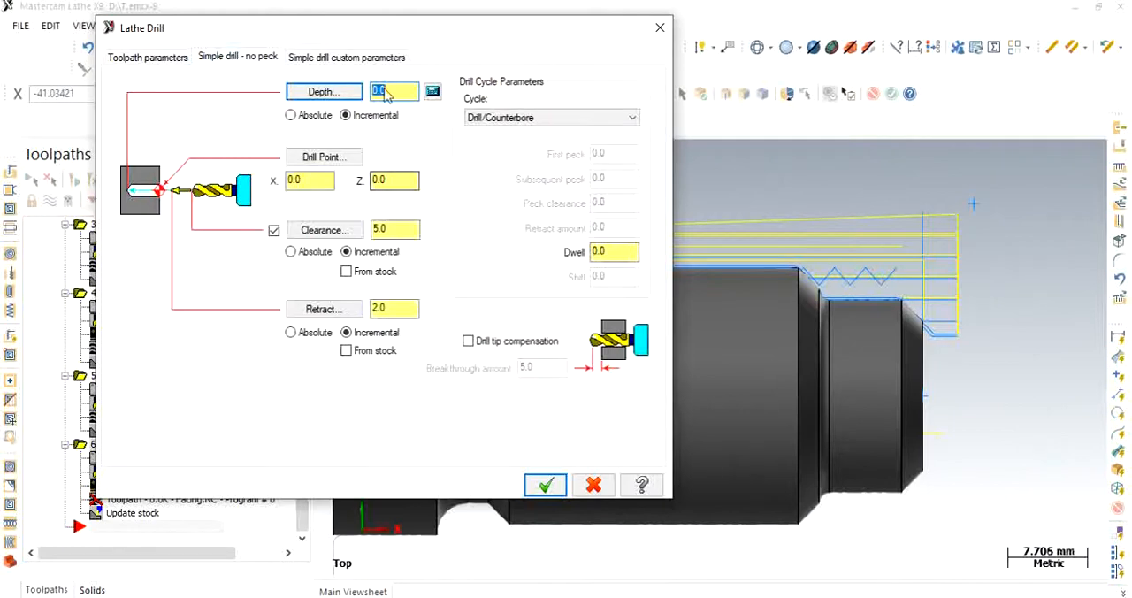
left_click(290, 117)
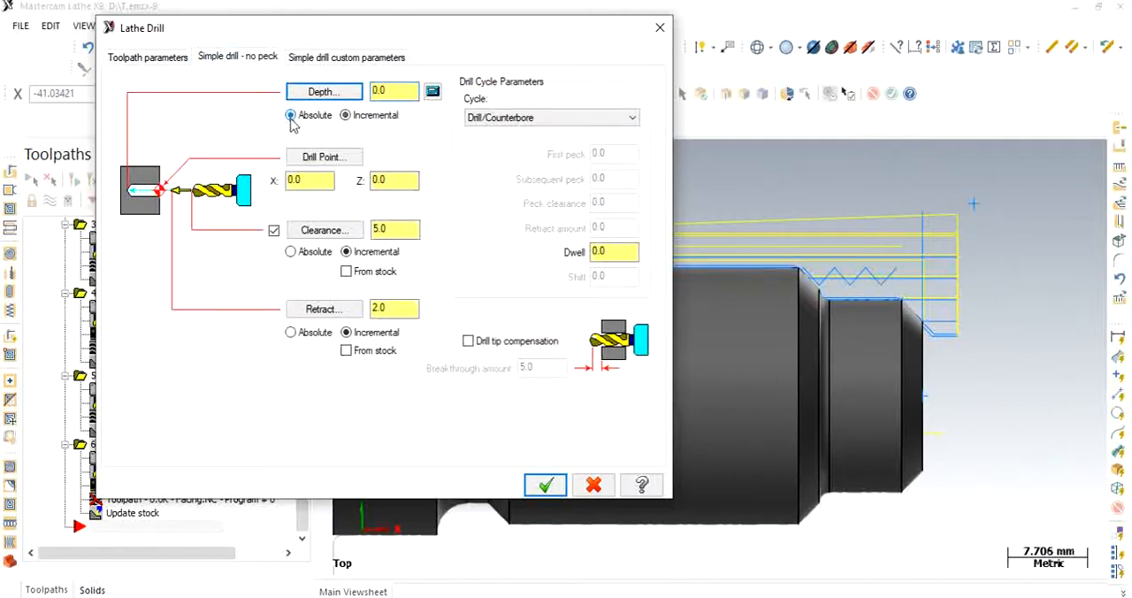
left_click_drag(392, 91, 361, 88)
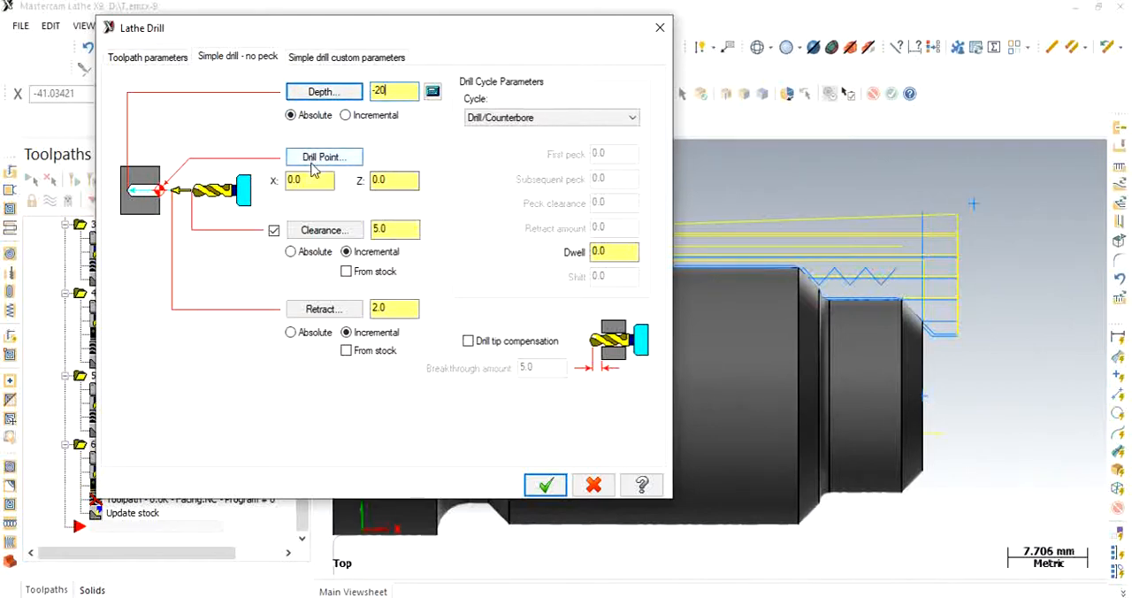
left_click(311, 163)
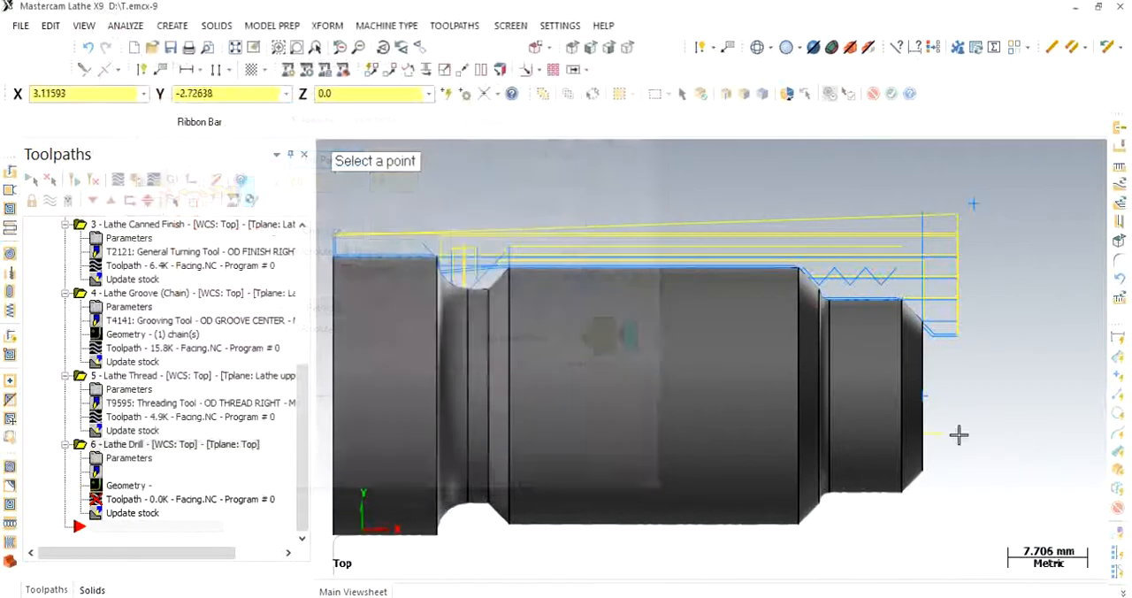
left_click(922, 398)
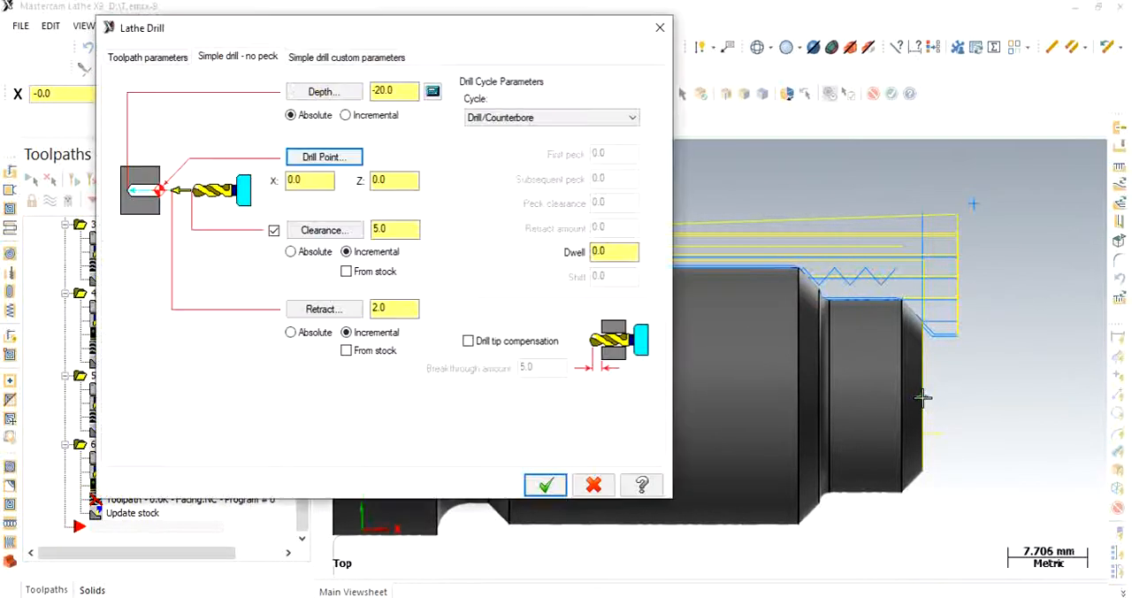
- Switch the drilling clearance and retract heights to absolute and accept the drill toolpath
left_click(291, 252)
left_click(291, 332)
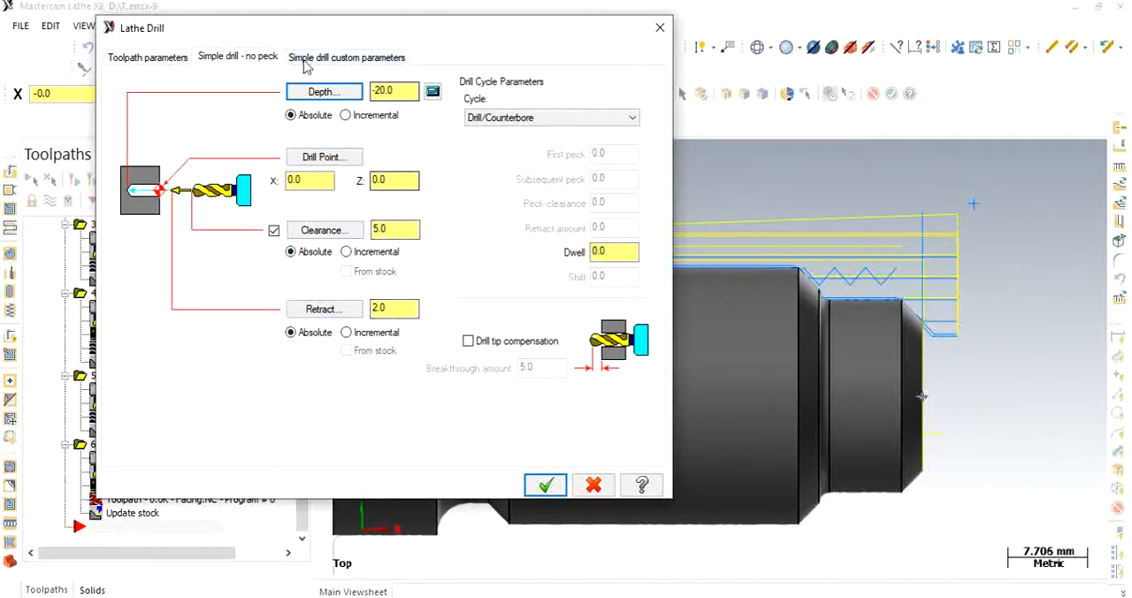
left_click(529, 483)
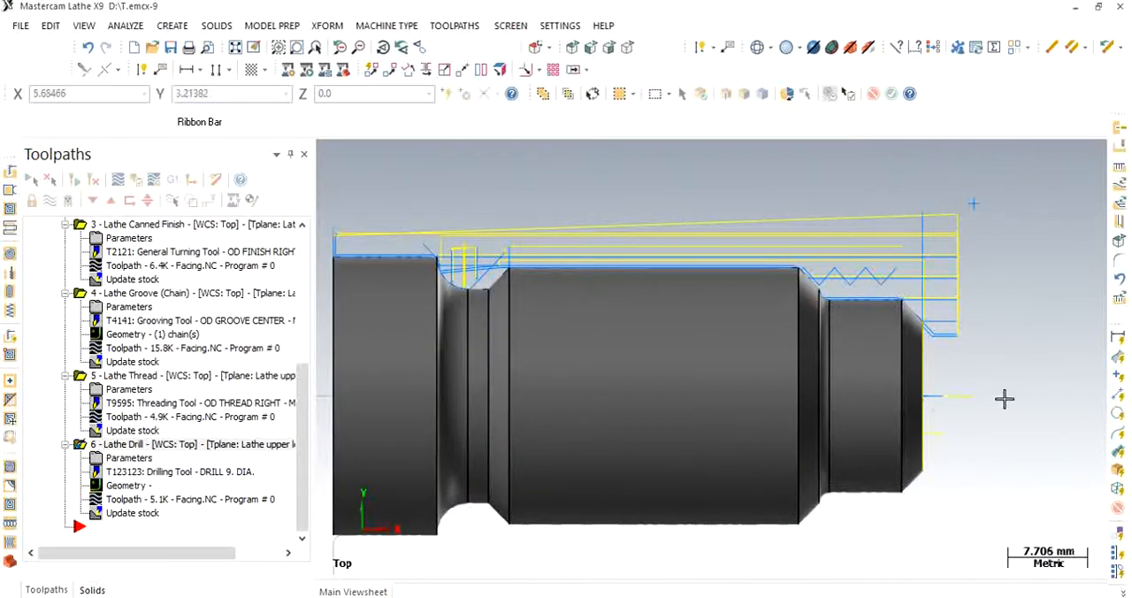
- Select all operations in the machine group and regenerate their toolpaths
scroll(962, 429, "down", 2)
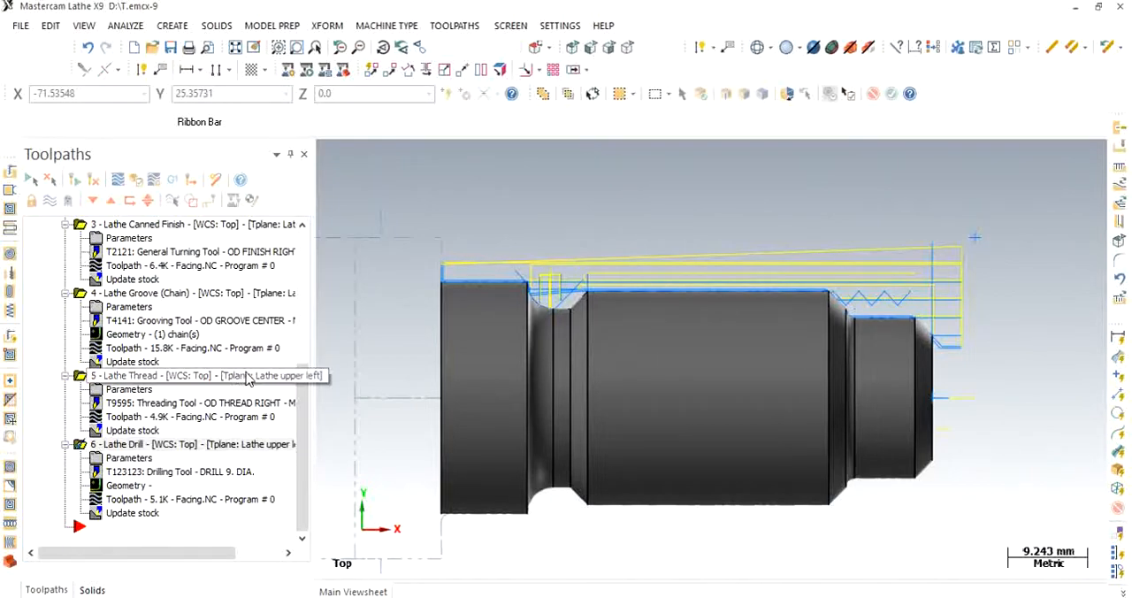
left_click_drag(311, 397, 305, 277)
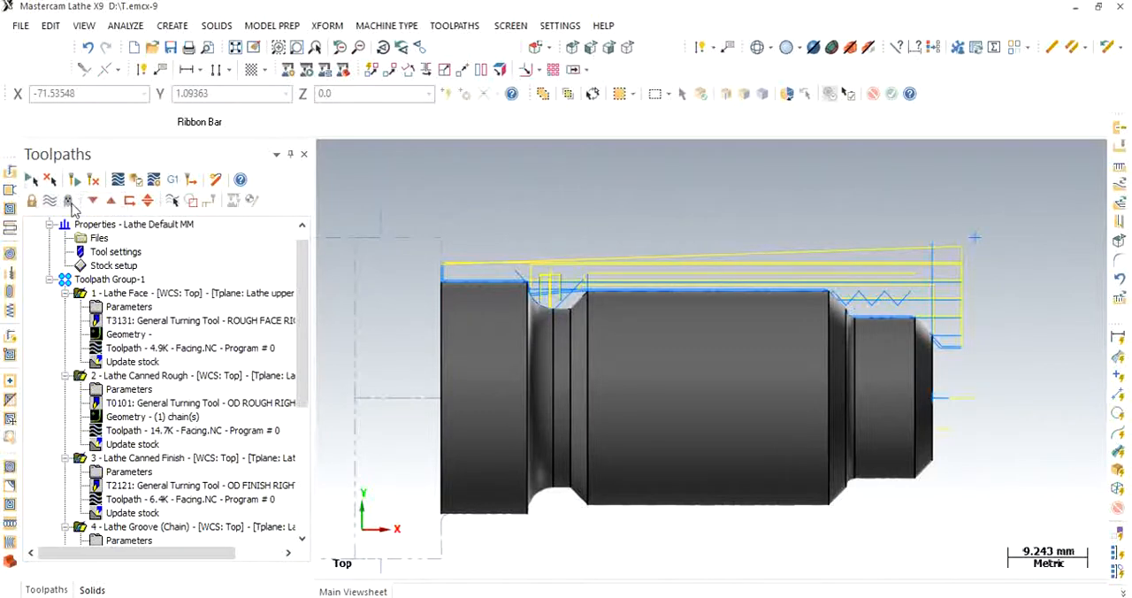
left_click_drag(305, 266, 299, 235)
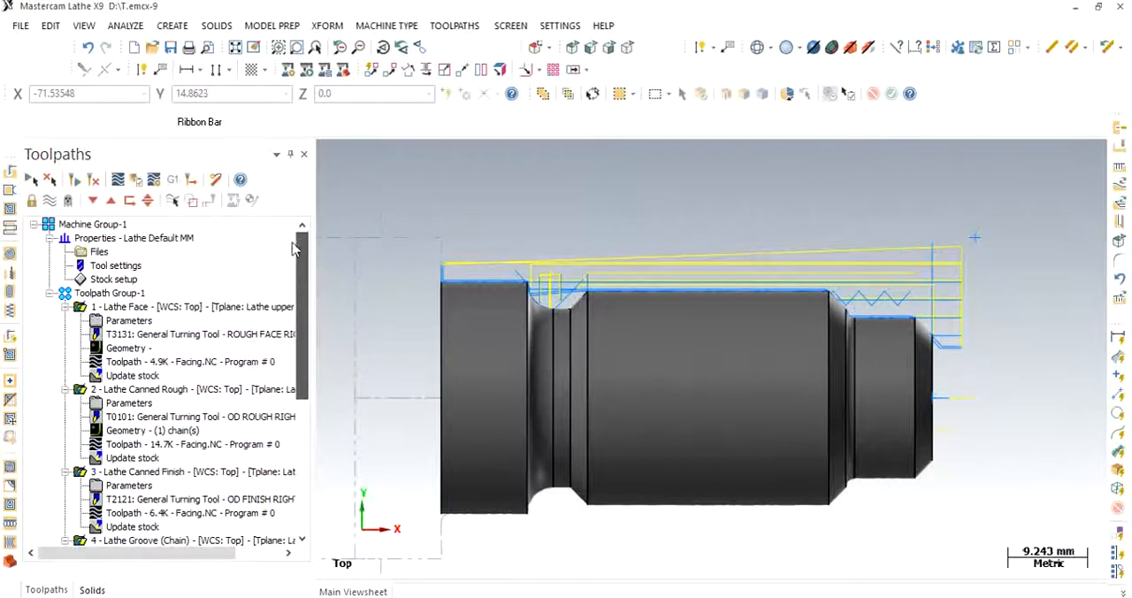
left_click(75, 181)
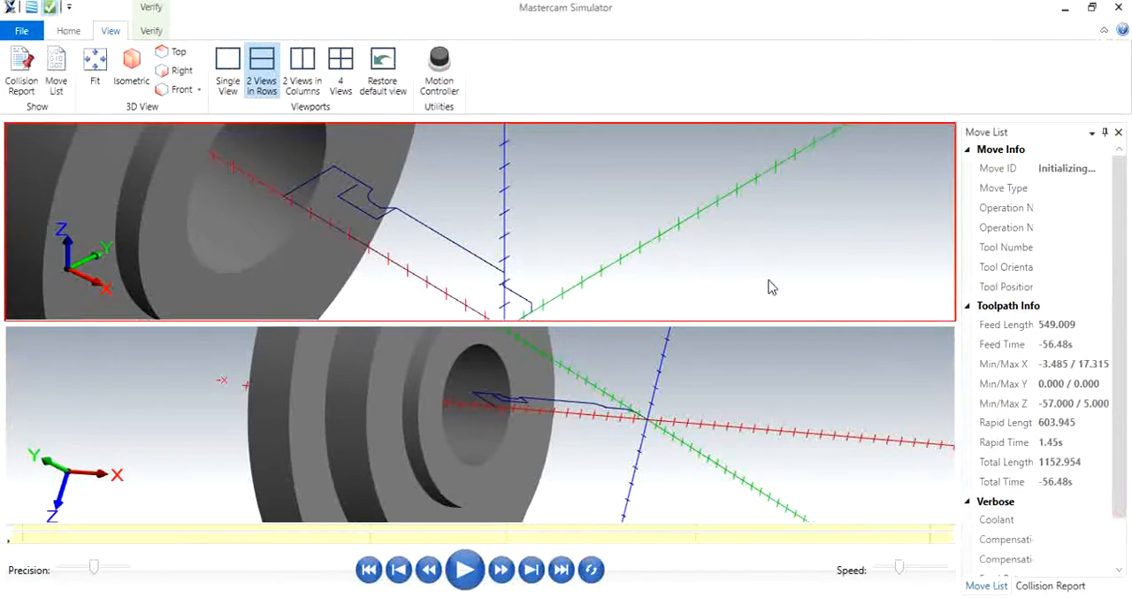
- Reset the simulator to a single view, split it again into two views in rows, and frame the chuck and stock in both
left_click(706, 343)
left_click(609, 241)
left_click(606, 436)
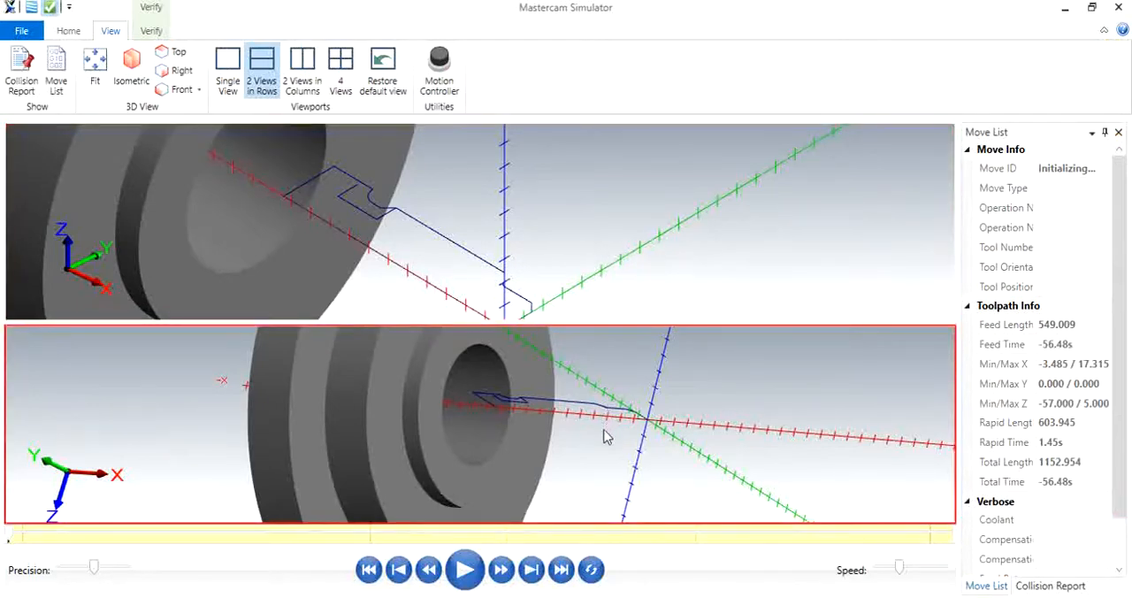
left_click(226, 78)
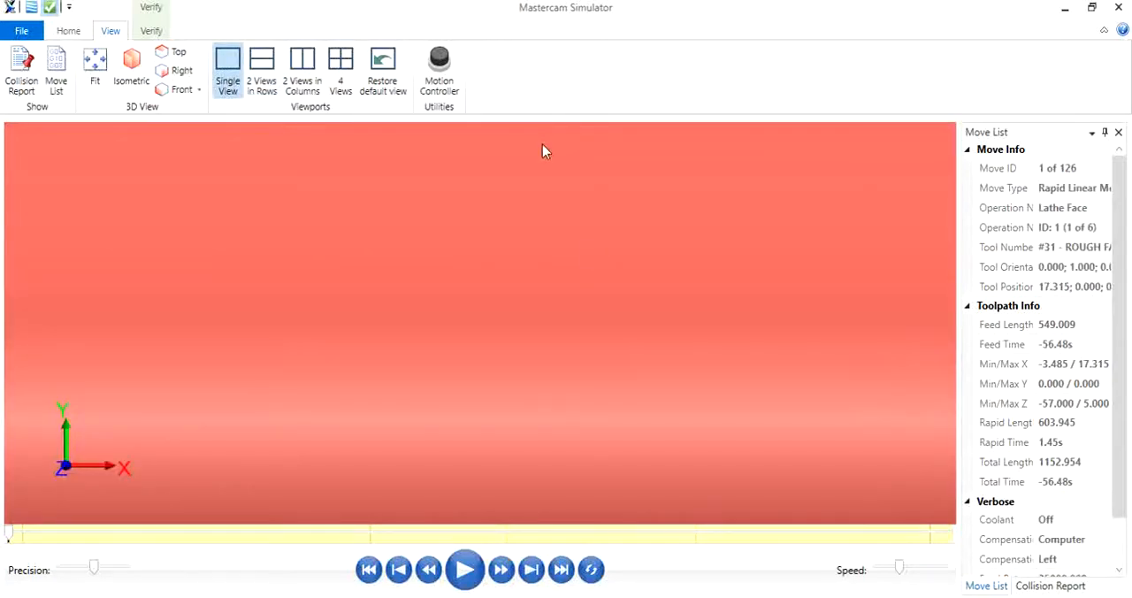
left_click(262, 74)
left_click(670, 249)
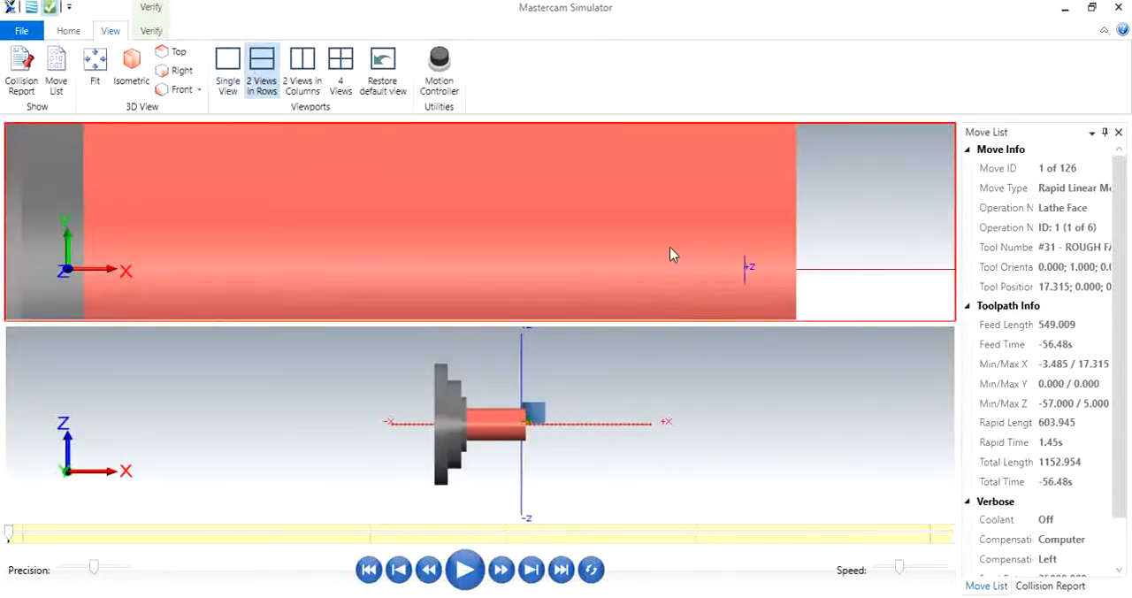
scroll(670, 245, "down", 5)
left_click(615, 415)
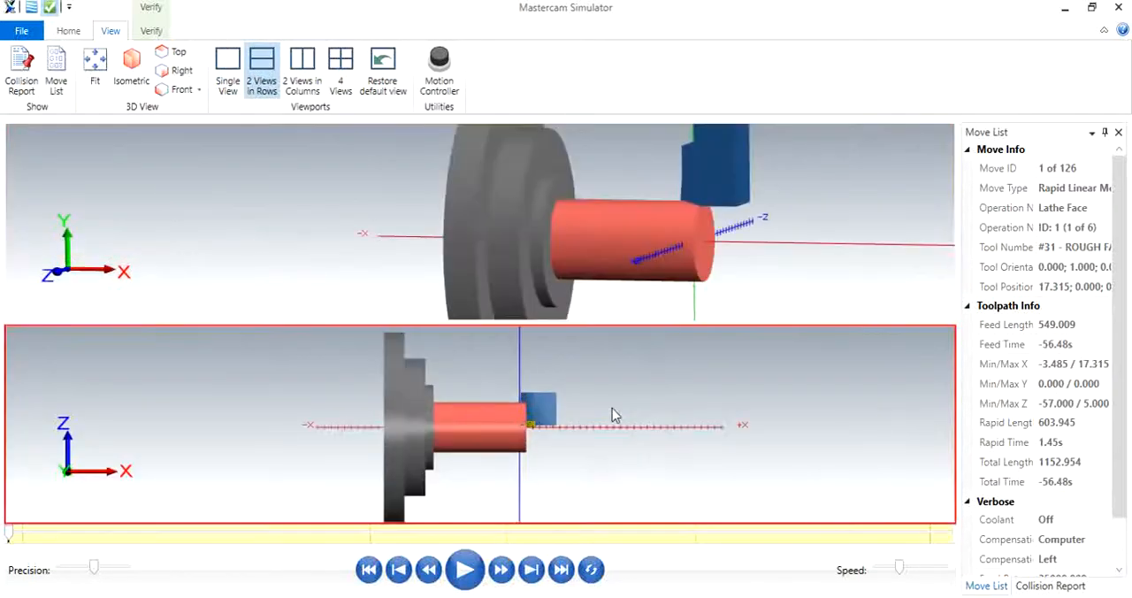
- Set the verification's stop condition to Collision
left_click(69, 31)
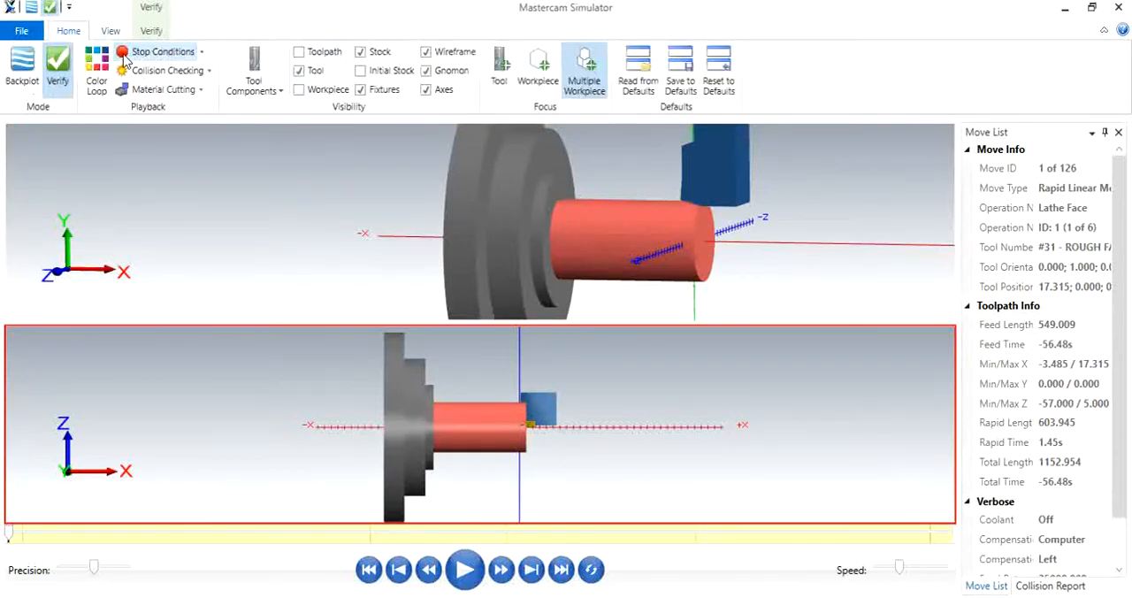
left_click(202, 55)
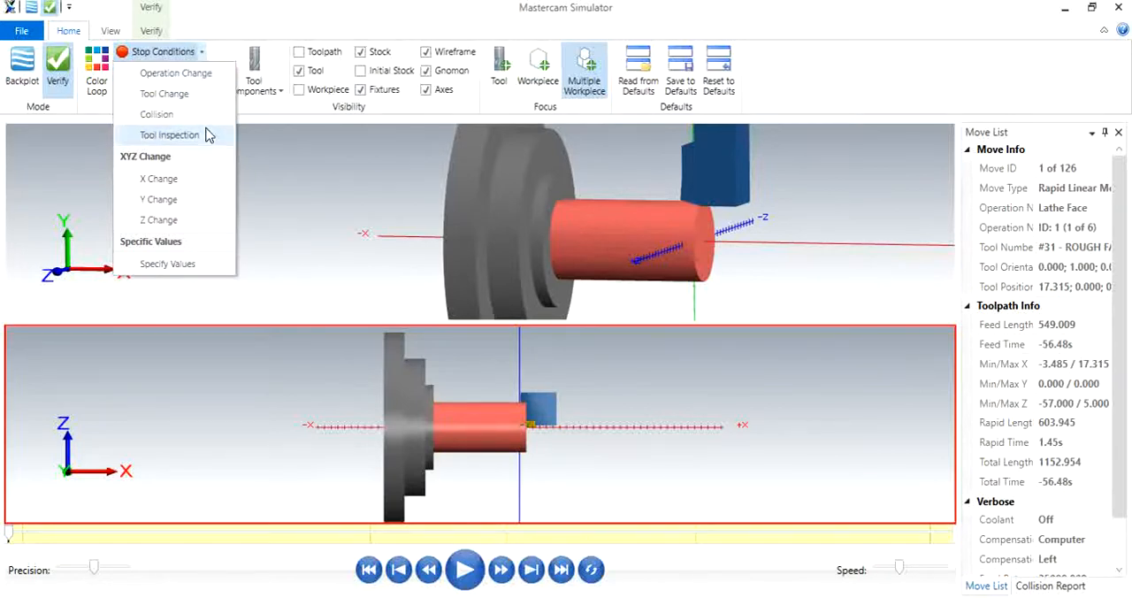
left_click(157, 115)
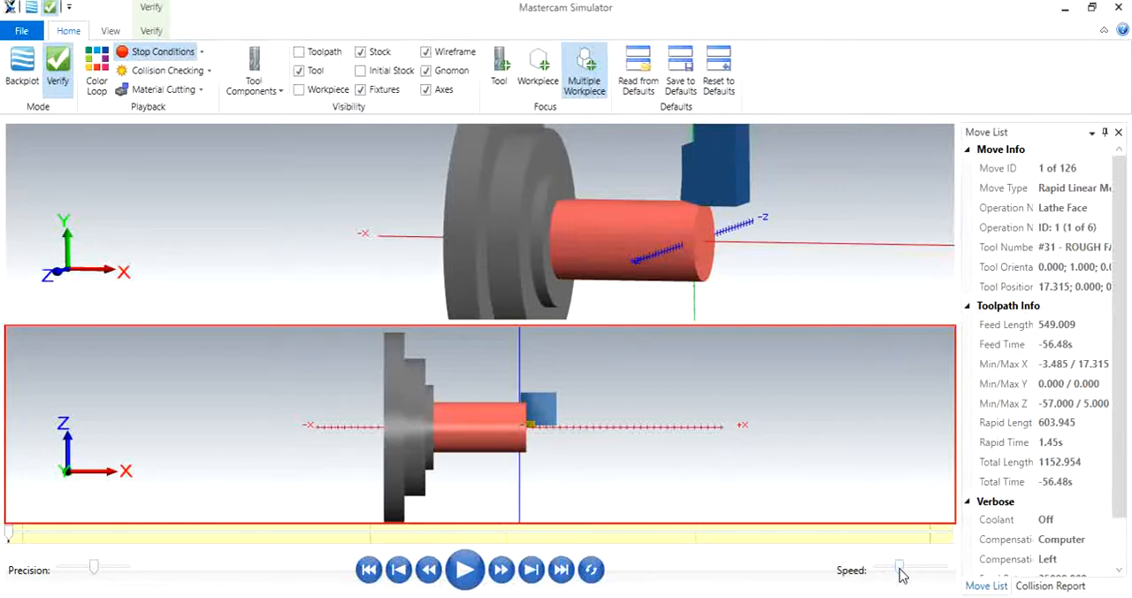
- Slow the playback slightly and run the verification of all six lathe operations, watching the cuts in both views
mouse_move(902, 575)
left_mouse_down()
mouse_move(932, 575)
mouse_move(897, 578)
left_mouse_up()
left_click(465, 572)
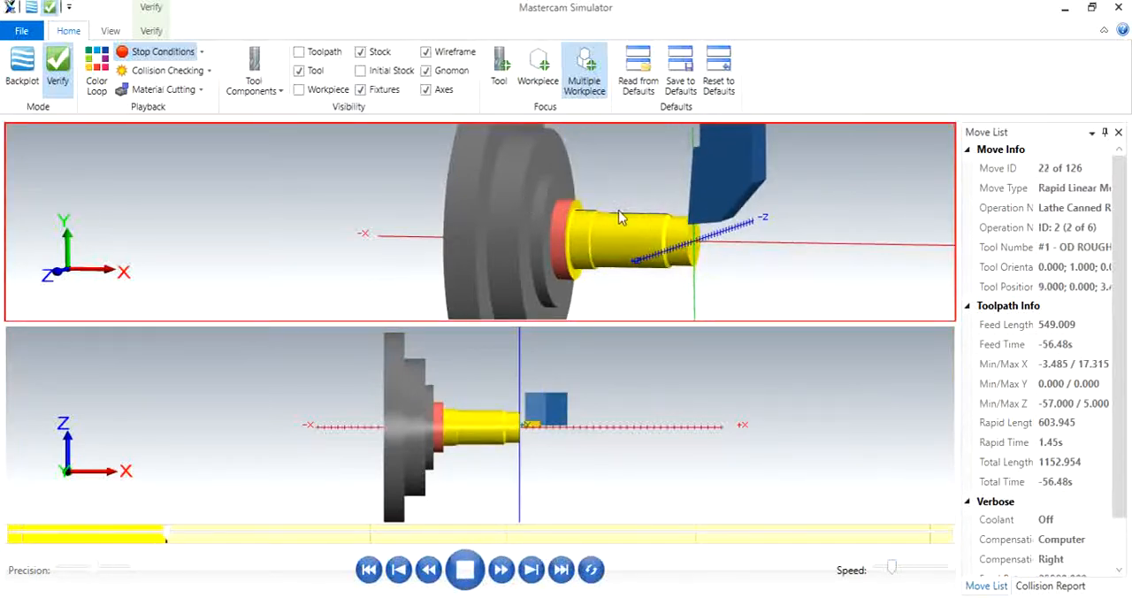
left_click(493, 470)
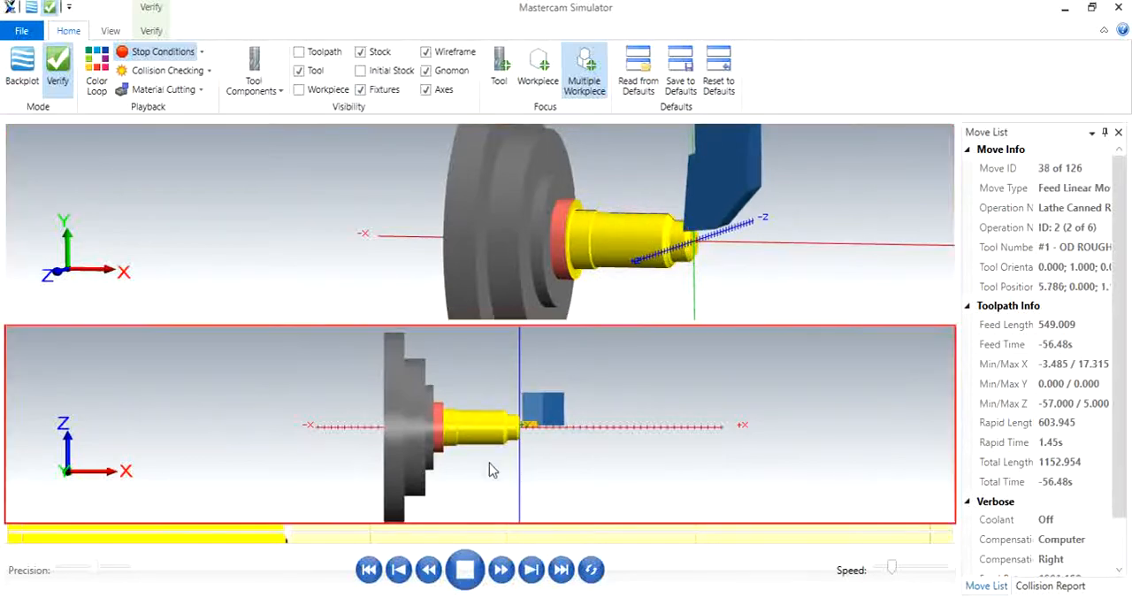
left_click(677, 297)
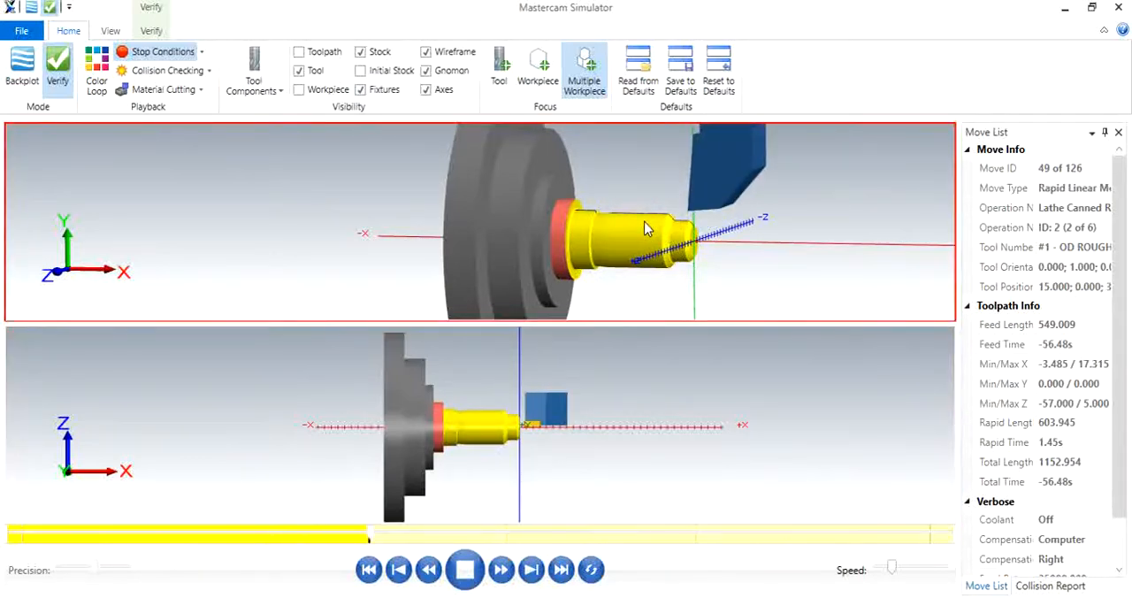
scroll(654, 221, "up", 4)
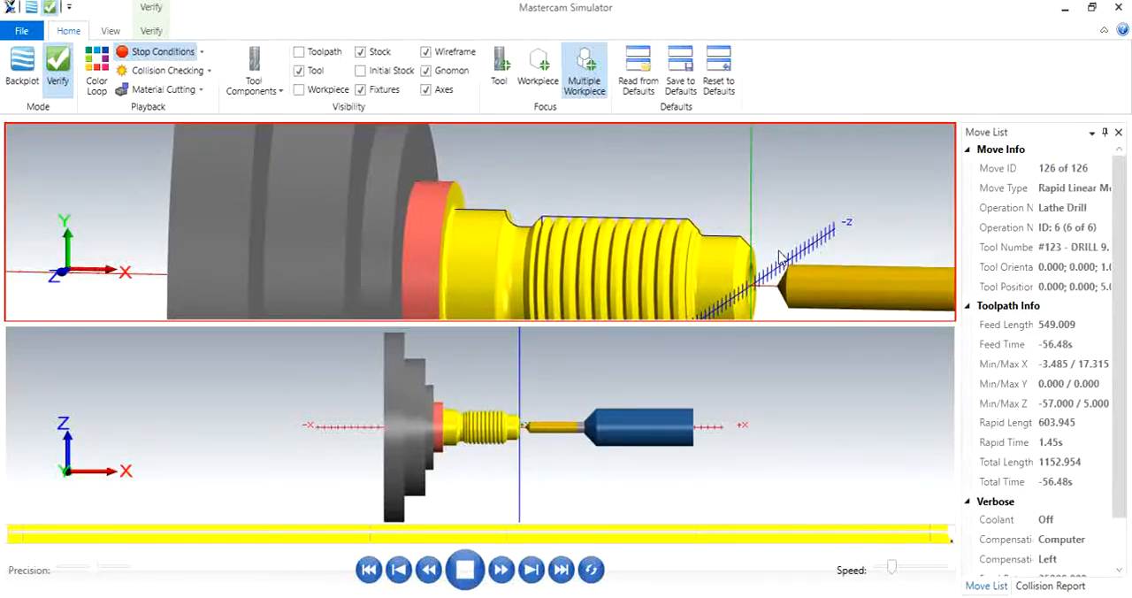
- Examine the drilled hole in the shaft's front face and the groove between the shoulder and the thread
middle_click_drag(756, 247, 681, 251)
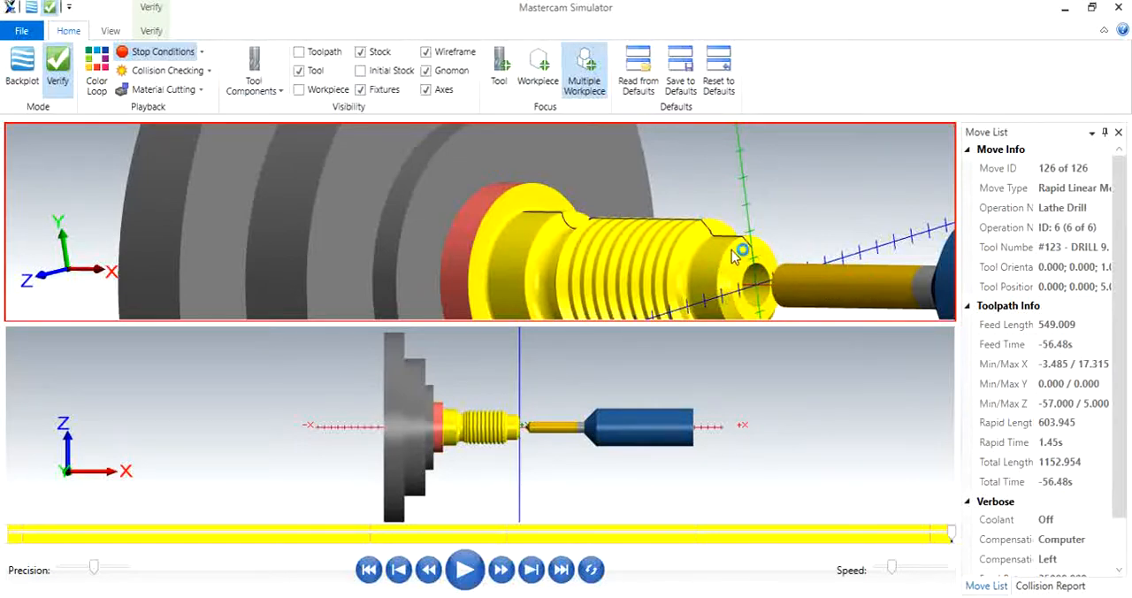
middle_click_drag(578, 227, 587, 243)
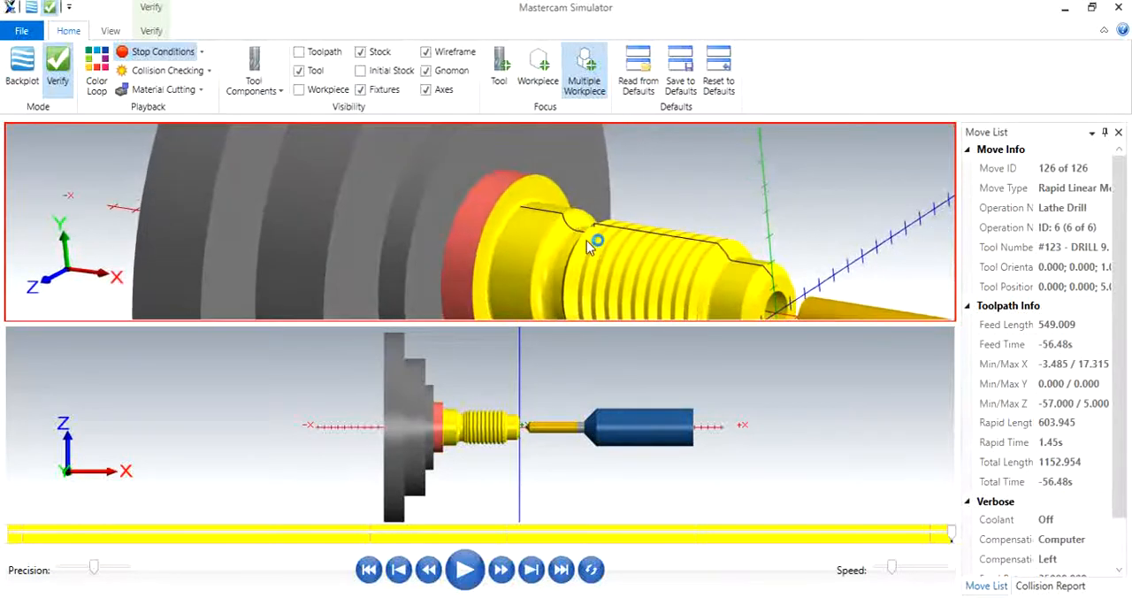
scroll(517, 208, "up", 3)
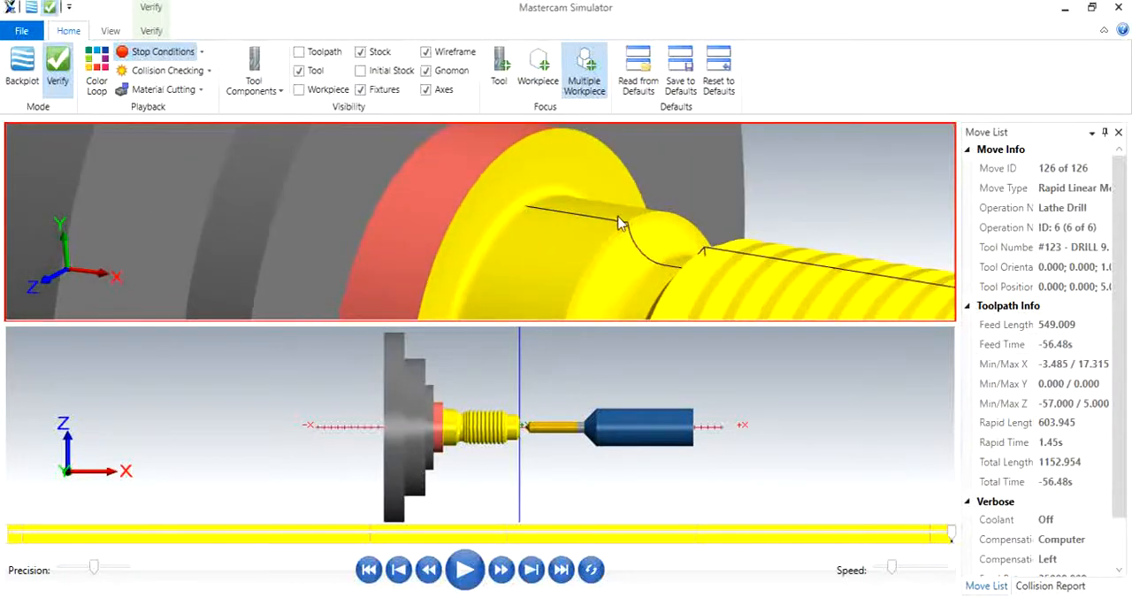
scroll(621, 224, "down", 2)
middle_click_drag(870, 292, 635, 221)
scroll(858, 283, "down", 3)
- Compare the machined thread and chamfered front end with the wireframe profile, and review the whole finished shaft
scroll(876, 307, "up", 3)
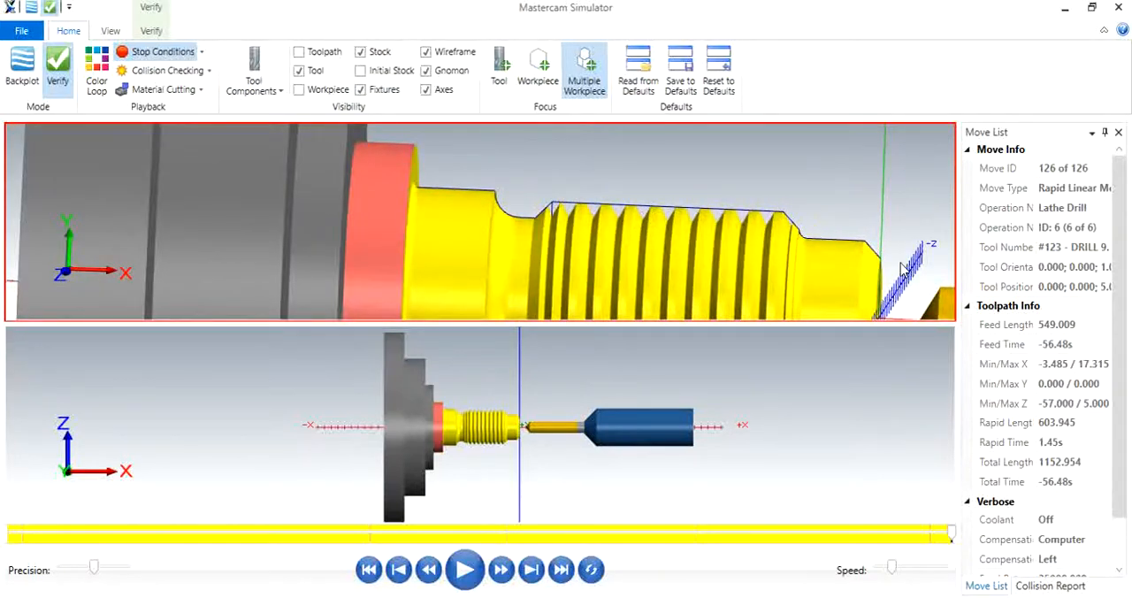
scroll(814, 240, "up", 5)
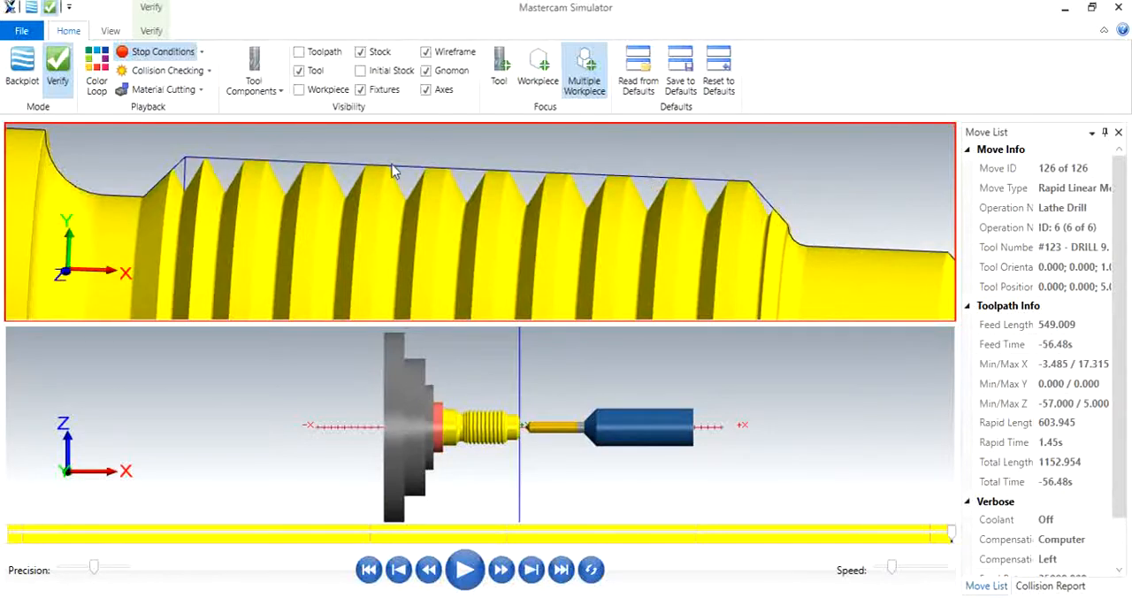
scroll(394, 171, "down", 4)
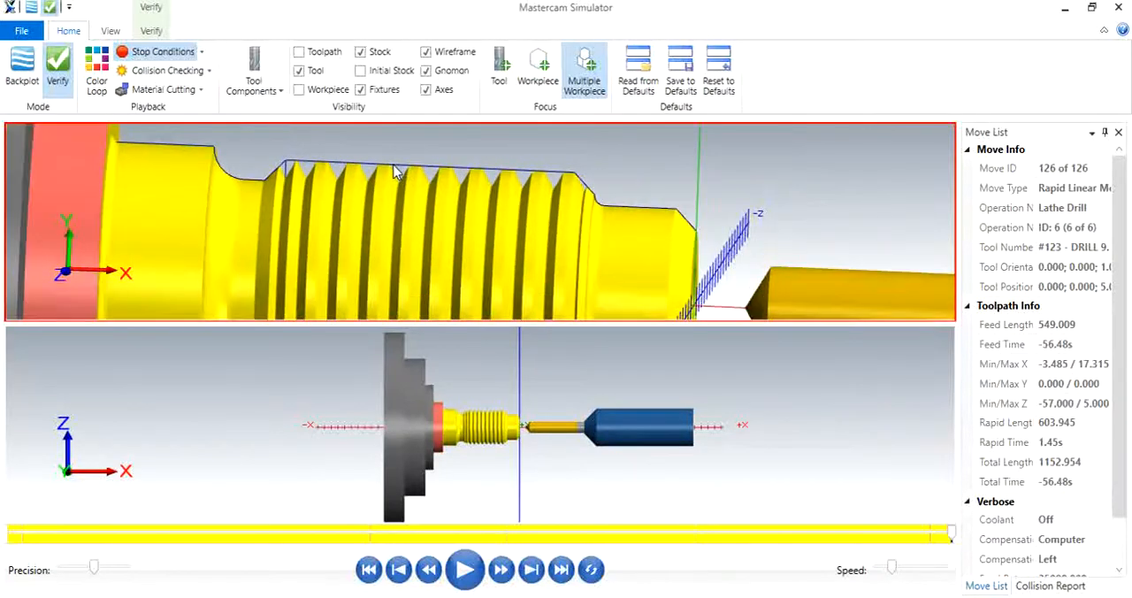
scroll(641, 215, "down", 1)
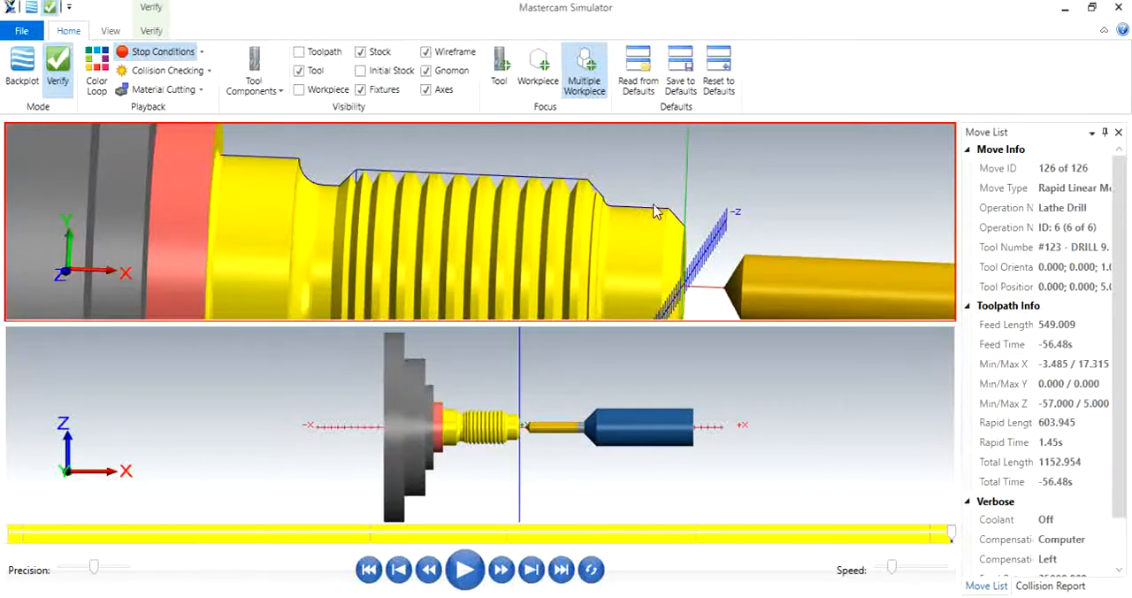
left_click(549, 380)
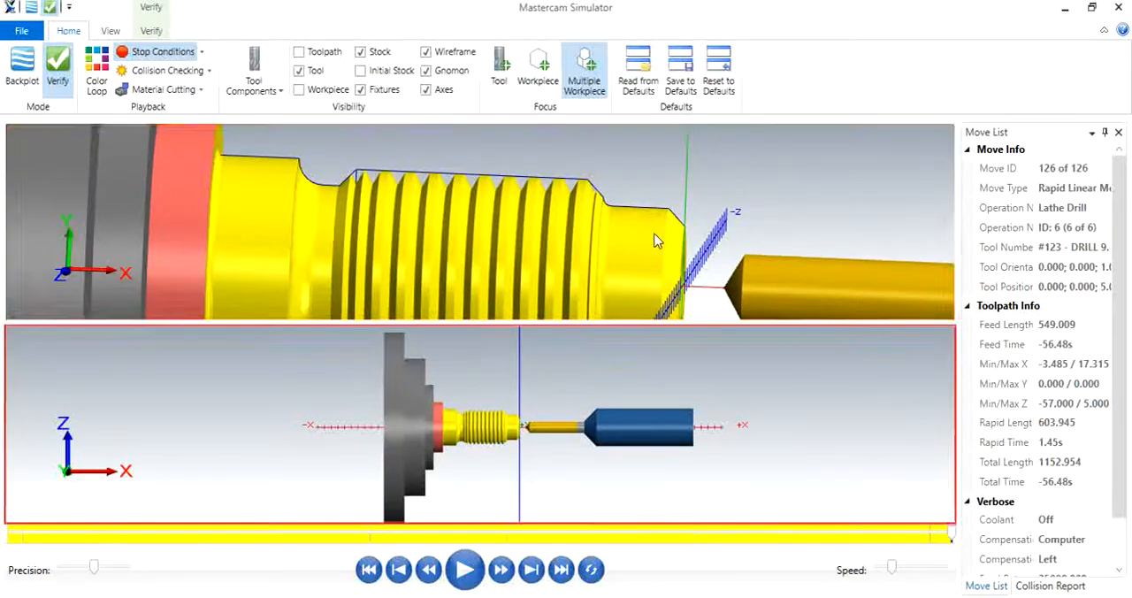
left_click(657, 234)
scroll(657, 233, "down", 2)
scroll(659, 240, "down", 1)
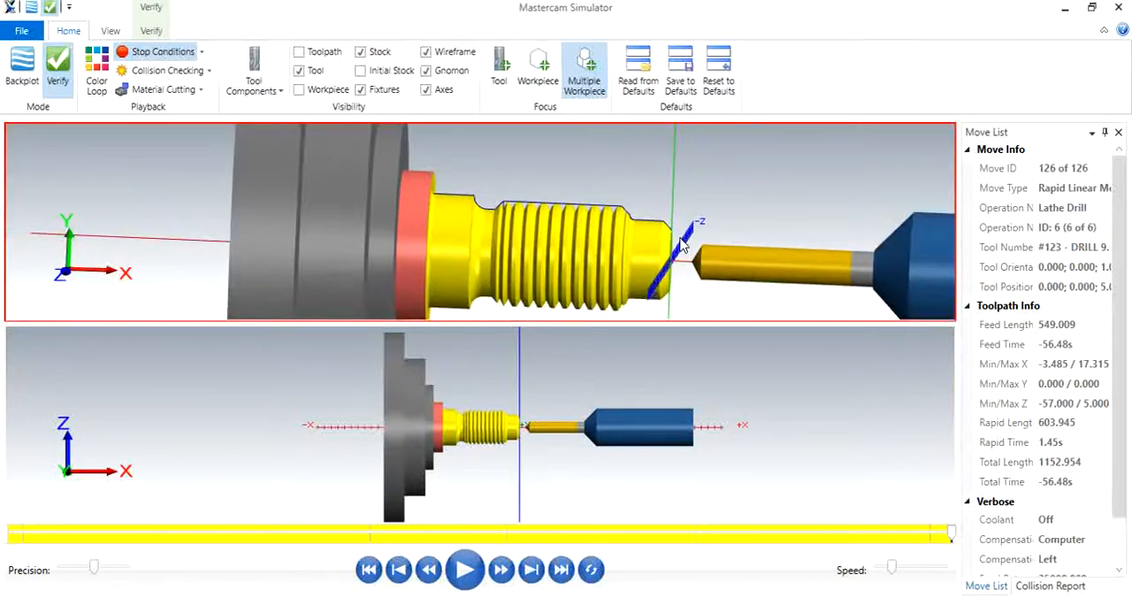